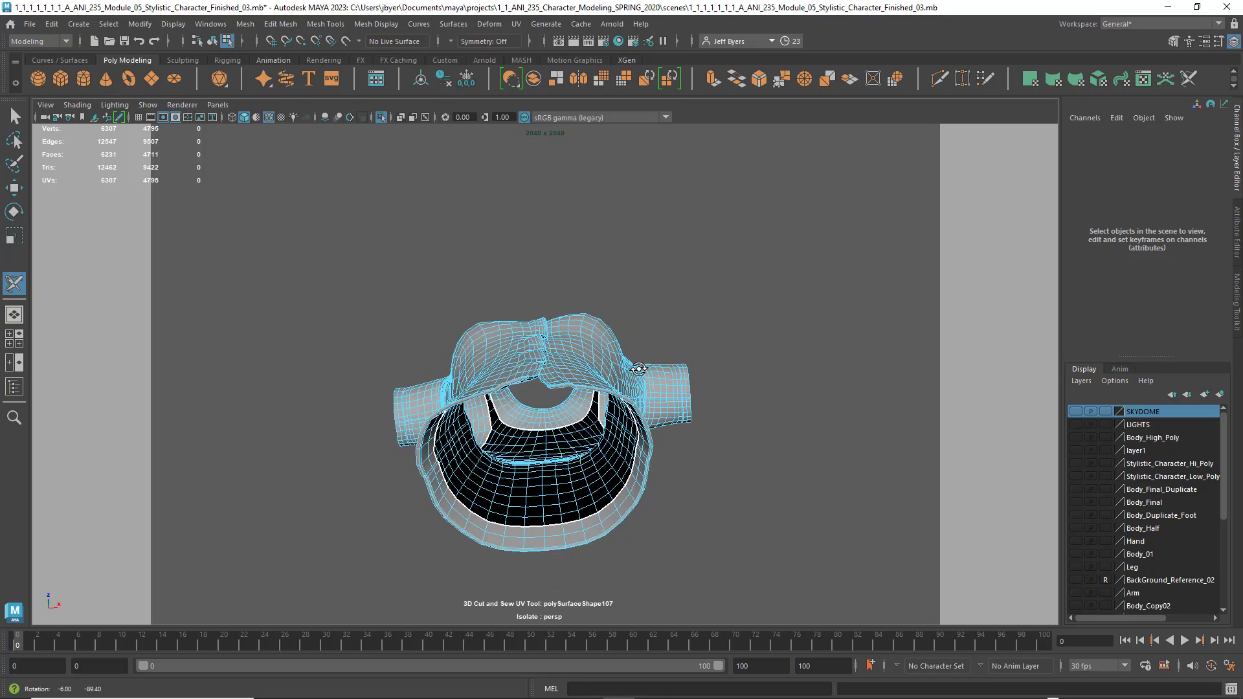
# Step: Inspect the shirt mesh's existing UV cuts inside the collar and torso, and check the front surface
pyautogui.keyDown('alt'); pyautogui.moveTo(483, 388); pyautogui.dragTo(498, 469); pyautogui.keyUp('alt')
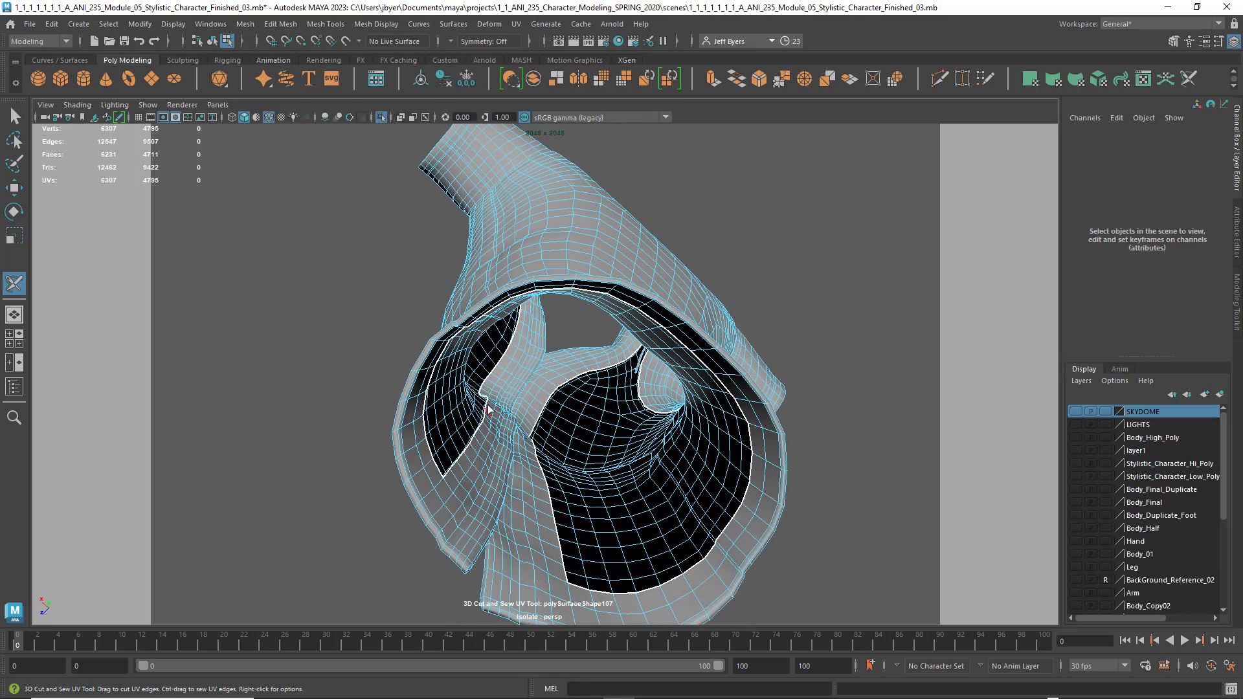
pyautogui.keyDown('alt'); pyautogui.moveTo(499, 382); pyautogui.dragTo(715, 517); pyautogui.keyUp('alt')
pyautogui.keyDown('alt'); pyautogui.moveTo(619, 351); pyautogui.dragTo(624, 450, button='middle'); pyautogui.keyUp('alt')
pyautogui.keyDown('alt'); pyautogui.moveTo(624, 450); pyautogui.dragTo(476, 325); pyautogui.keyUp('alt')
pyautogui.scroll(5, 524, 255)
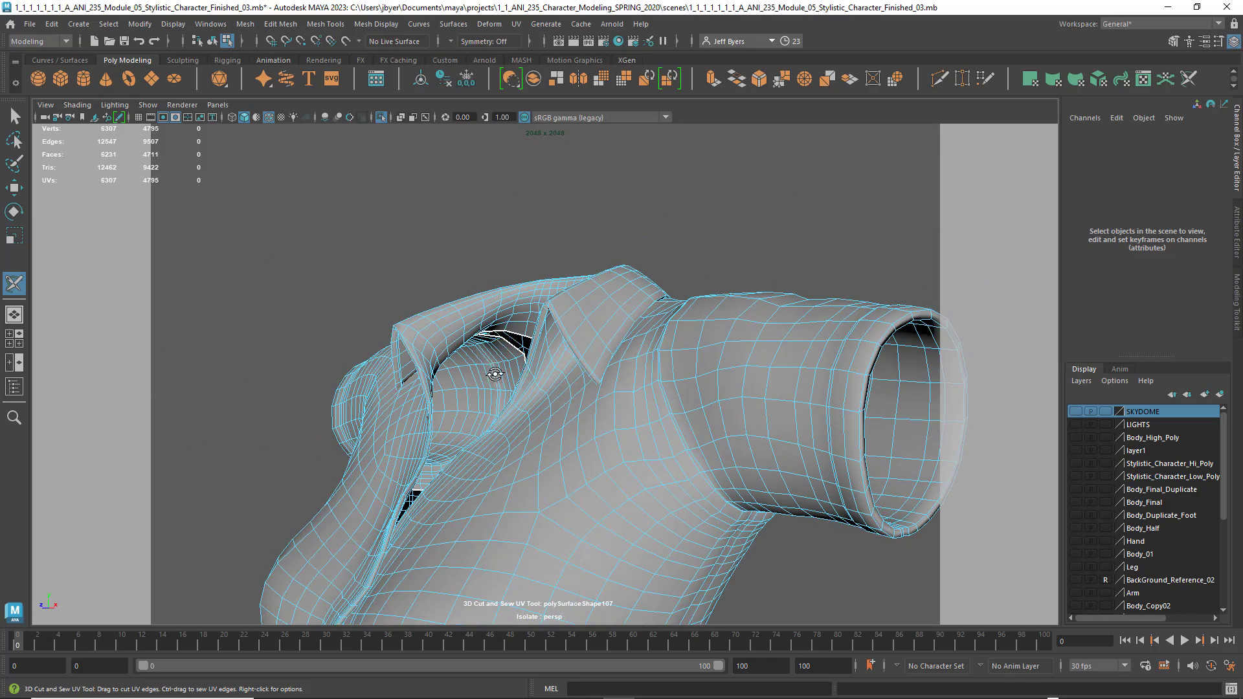
pyautogui.keyDown('alt'); pyautogui.moveTo(495, 374); pyautogui.dragTo(608, 360); pyautogui.keyUp('alt')
pyautogui.keyDown('alt'); pyautogui.moveTo(571, 447); pyautogui.dragTo(456, 415); pyautogui.keyUp('alt')
pyautogui.keyDown('alt'); pyautogui.moveTo(641, 531); pyautogui.dragTo(591, 279, button='middle'); pyautogui.keyUp('alt')
pyautogui.scroll(3, 535, 416)
pyautogui.scroll(-6, 535, 415)
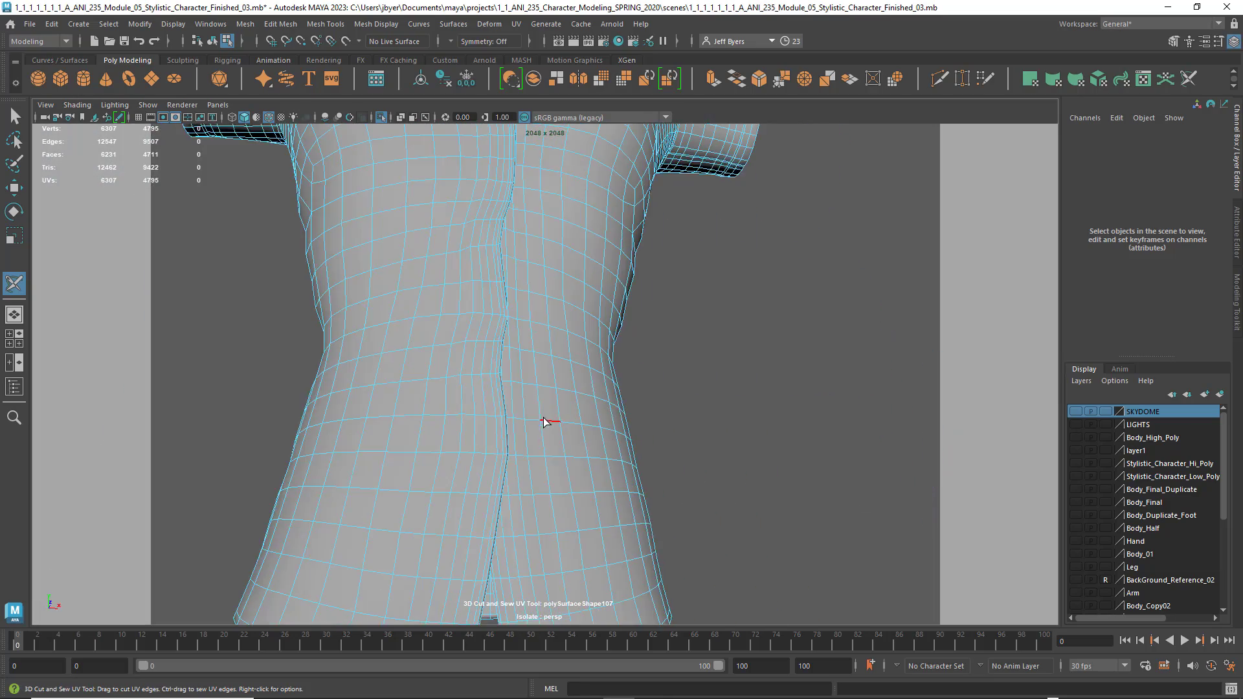
pyautogui.keyDown('alt'); pyautogui.moveTo(547, 421); pyautogui.dragTo(523, 453); pyautogui.keyUp('alt')
pyautogui.keyDown('alt'); pyautogui.moveTo(519, 313); pyautogui.dragTo(491, 488, button='middle'); pyautogui.keyUp('alt')
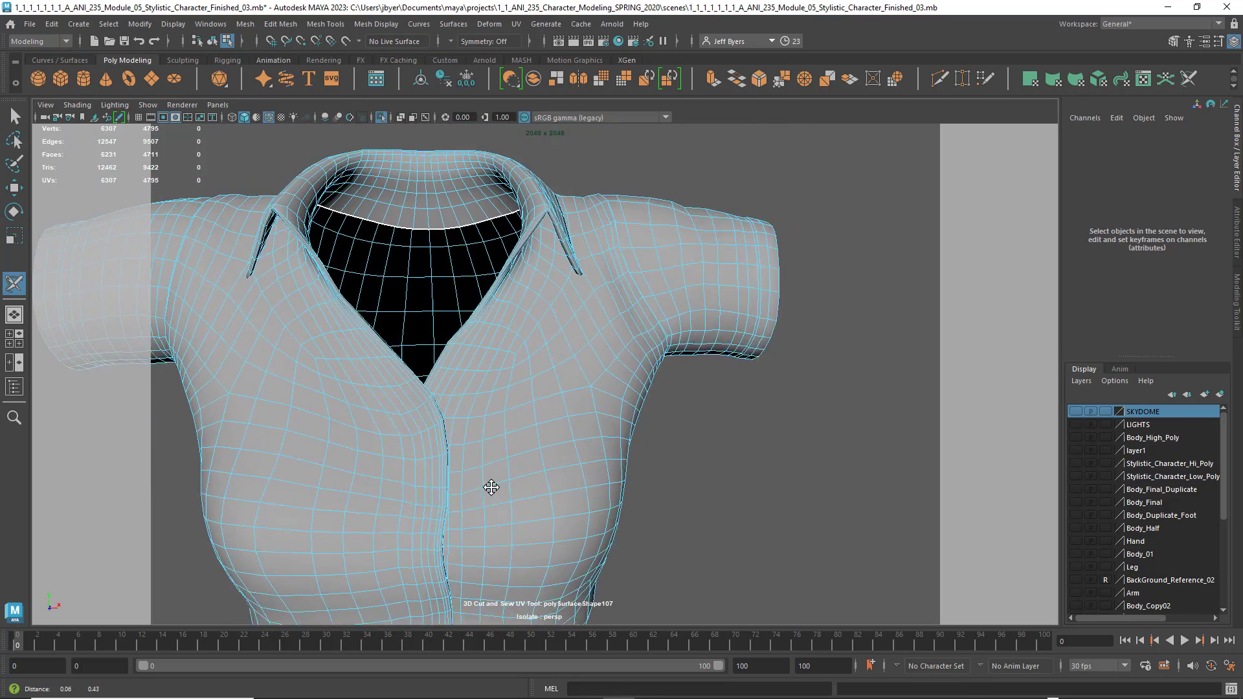
# Step: Cut the UVs along the full edge loop where the character's left sleeve joins the torso
pyautogui.keyDown('alt'); pyautogui.moveTo(518, 469); pyautogui.dragTo(469, 438); pyautogui.keyUp('alt')
pyautogui.scroll(2, 480, 436)
pyautogui.scroll(3, 480, 435)
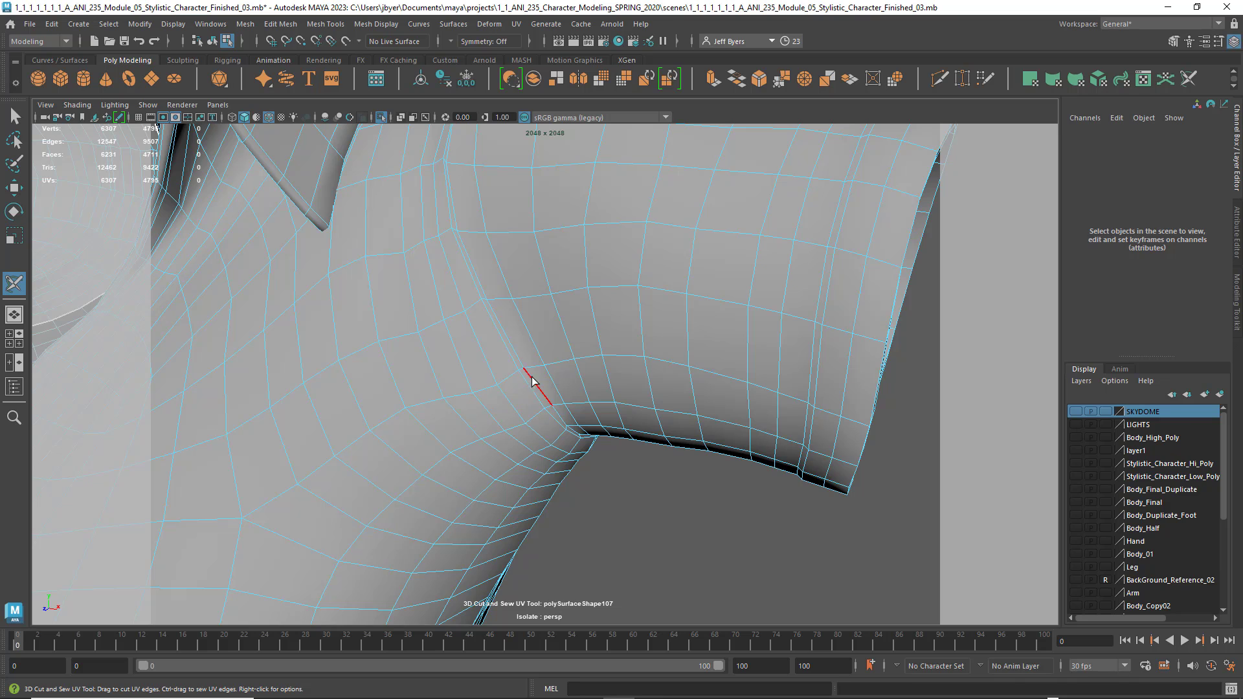
pyautogui.keyDown('alt'); pyautogui.moveTo(532, 378); pyautogui.dragTo(522, 369); pyautogui.keyUp('alt')
pyautogui.keyDown('alt'); pyautogui.moveTo(496, 311); pyautogui.dragTo(532, 427, button='middle'); pyautogui.keyUp('alt')
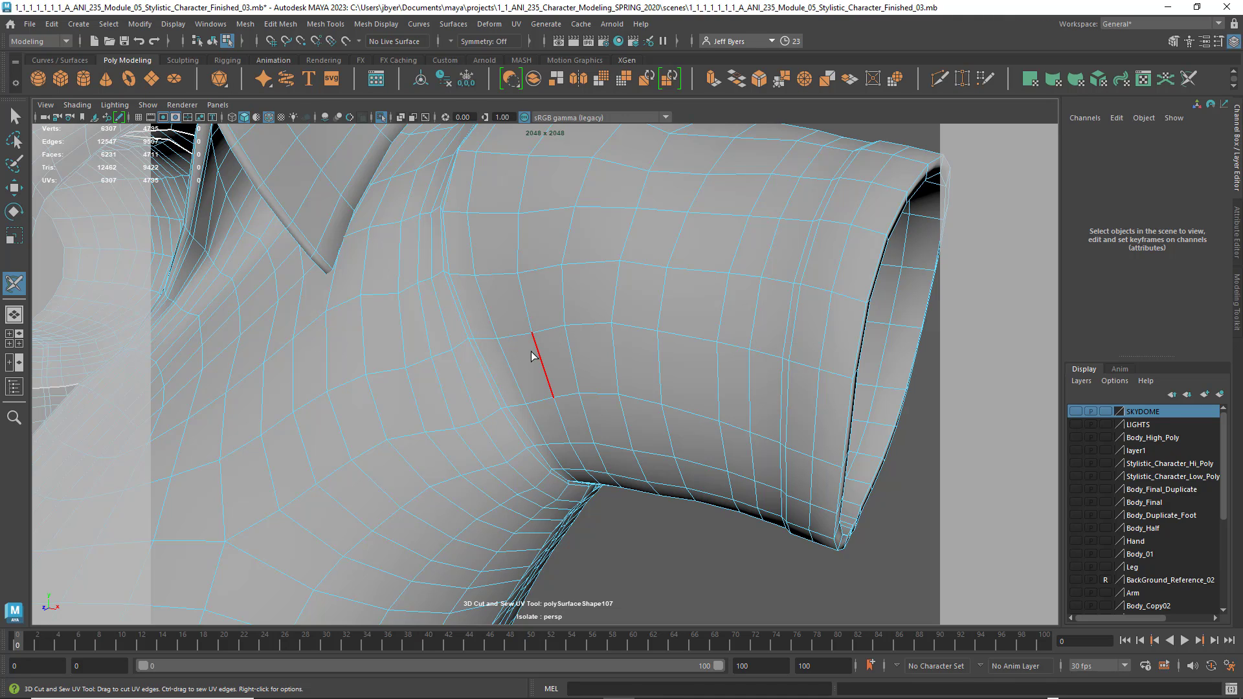
pyautogui.doubleClick(497, 387)
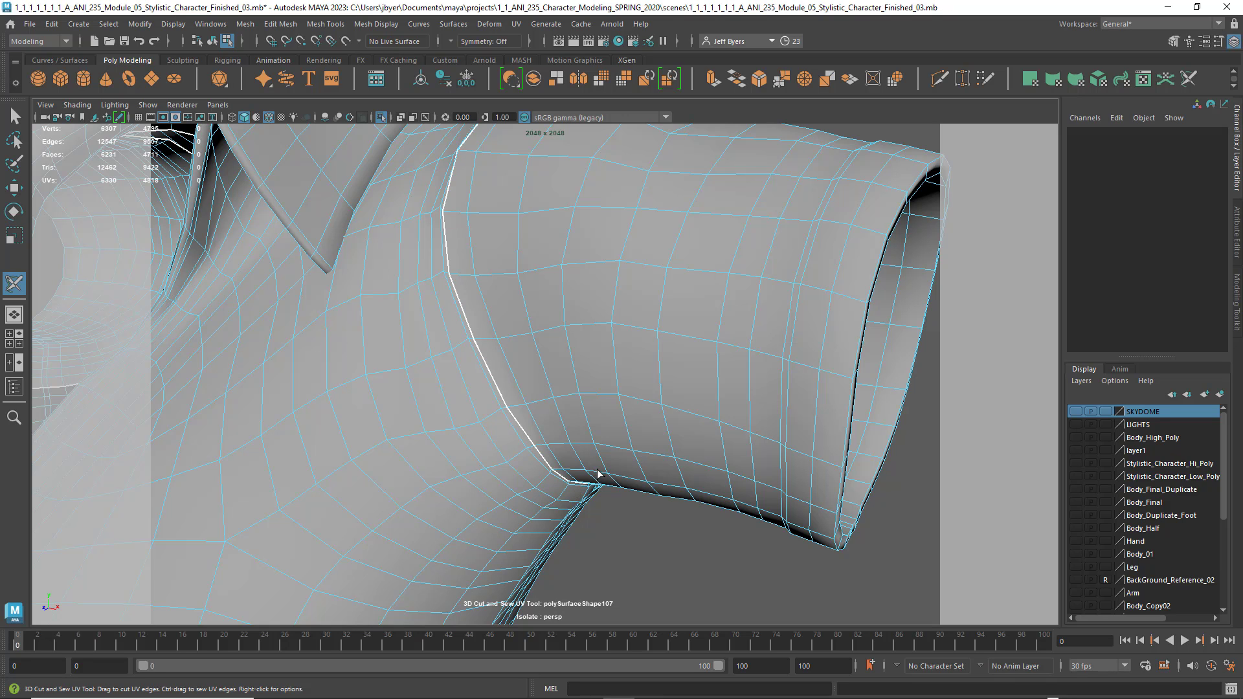
pyautogui.moveTo(597, 474)
pyautogui.keyDown('alt'); pyautogui.mouseDown()
pyautogui.moveTo(527, 494)
pyautogui.moveTo(450, 477)
pyautogui.moveTo(466, 452)
pyautogui.moveTo(566, 450)
pyautogui.moveTo(594, 480)
pyautogui.mouseUp(); pyautogui.keyUp('alt')
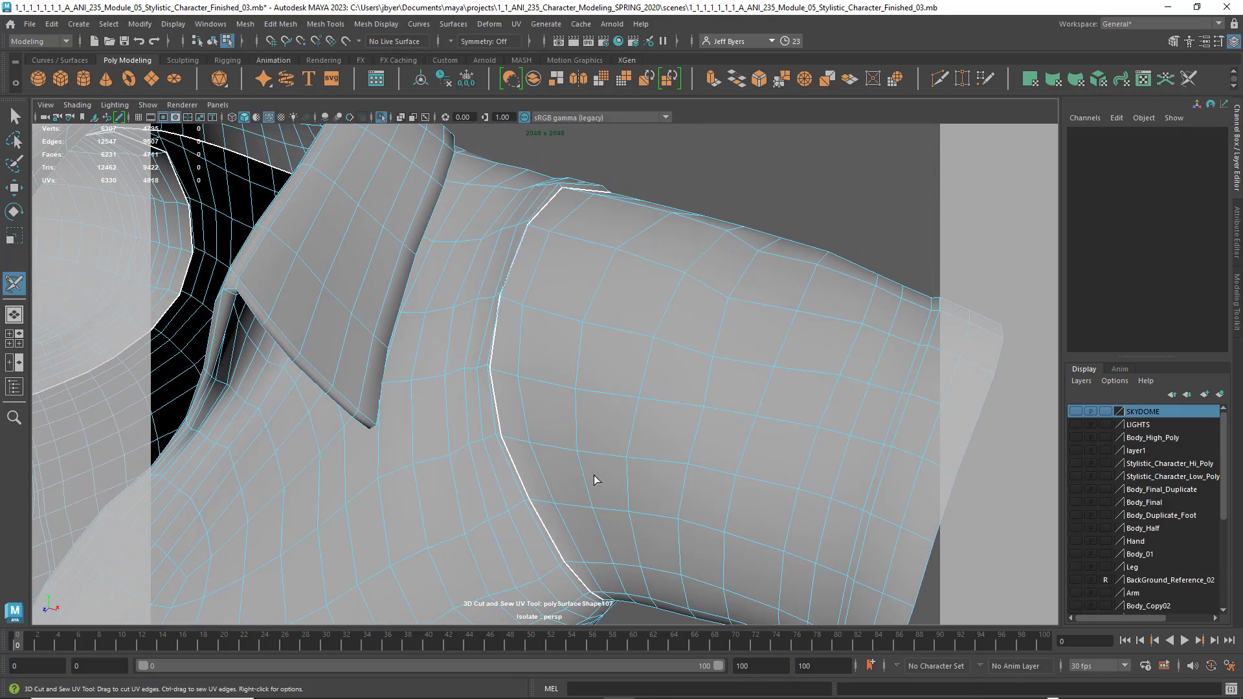
# Step: Undo the armhole seam cut on the left sleeve and cut the whole edge loop again
pyautogui.hotkey('ctrl', 'z')
pyautogui.hotkey('ctrl', 'z')
pyautogui.hotkey('ctrl', 'z')
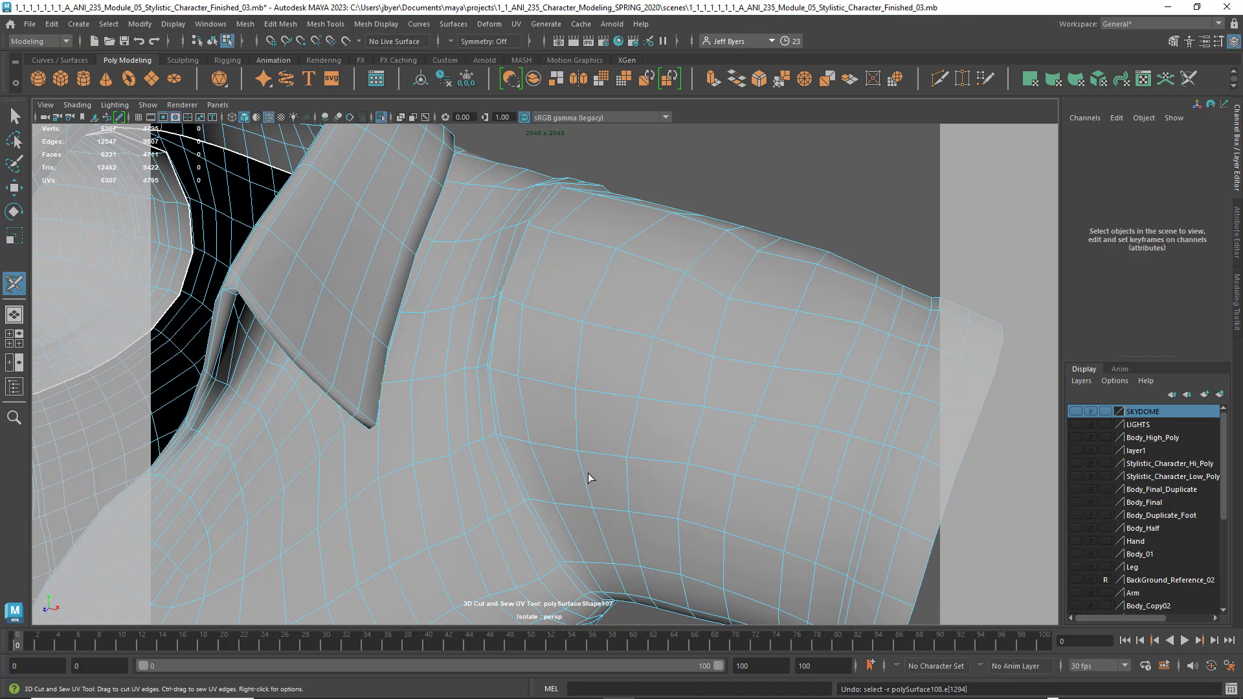
pyautogui.doubleClick(516, 472)
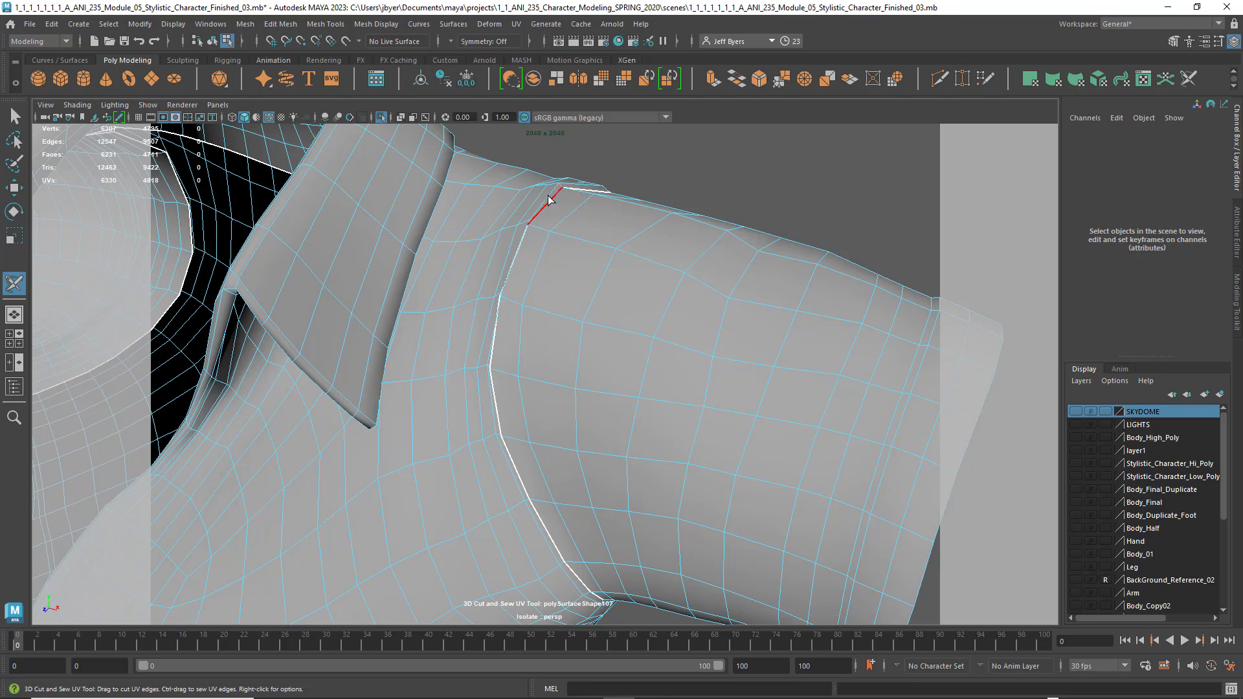
# Step: Examine the UV cut all the way around the left sleeve, including the underarm, shoulder top and back
pyautogui.keyDown('alt'); pyautogui.moveTo(657, 508); pyautogui.dragTo(633, 499); pyautogui.keyUp('alt')
pyautogui.scroll(2, 541, 489)
pyautogui.scroll(5, 709, 503)
pyautogui.scroll(-5, 737, 506)
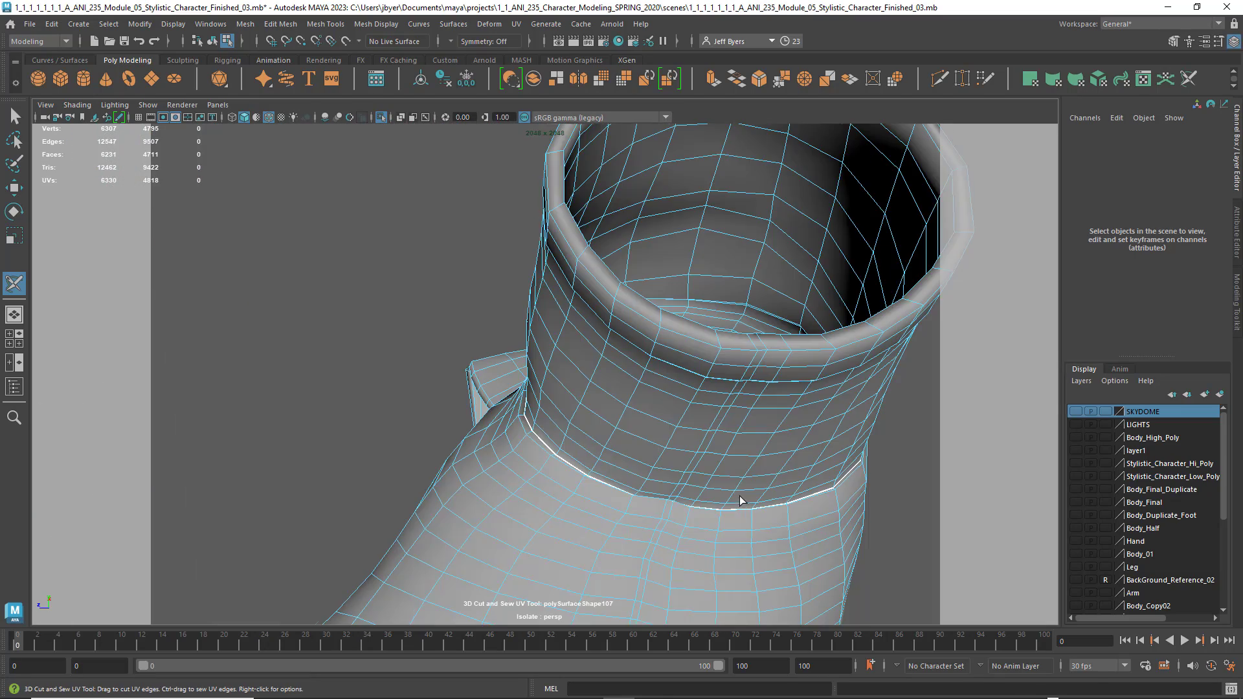
pyautogui.keyDown('alt'); pyautogui.moveTo(736, 506); pyautogui.dragTo(646, 455); pyautogui.keyUp('alt')
pyautogui.keyDown('alt'); pyautogui.moveTo(622, 442); pyautogui.dragTo(568, 462, button='middle'); pyautogui.keyUp('alt')
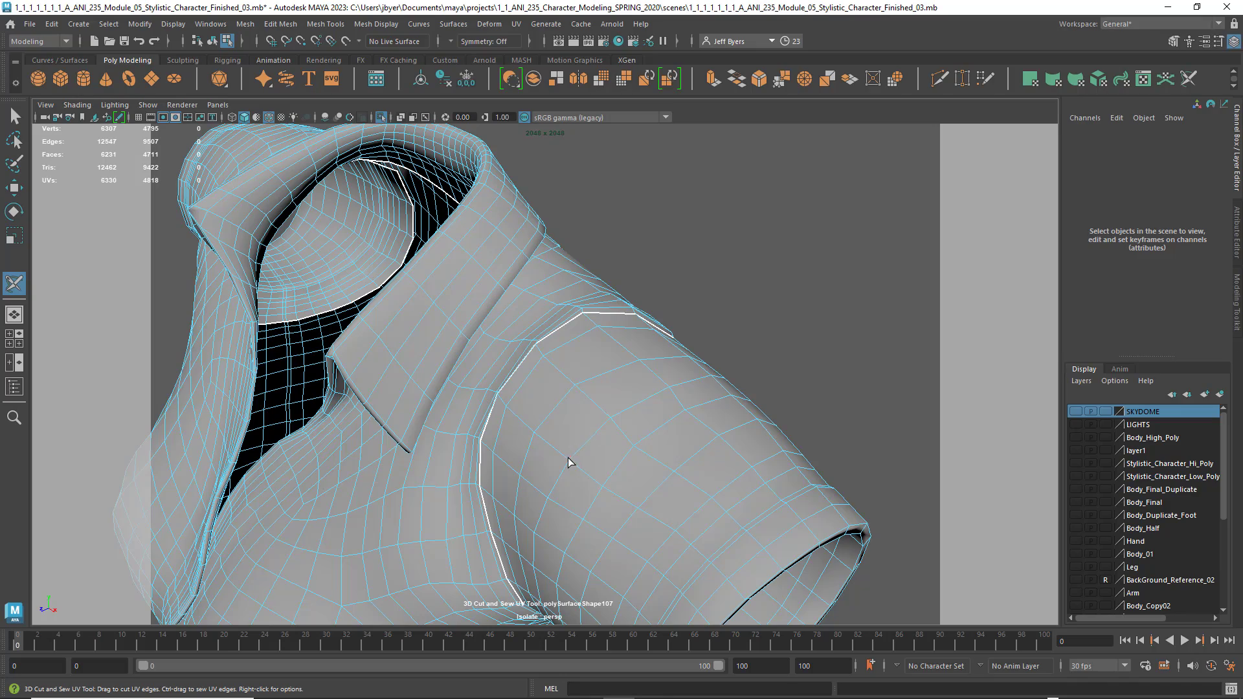
pyautogui.keyDown('alt'); pyautogui.moveTo(568, 462); pyautogui.dragTo(586, 408); pyautogui.keyUp('alt')
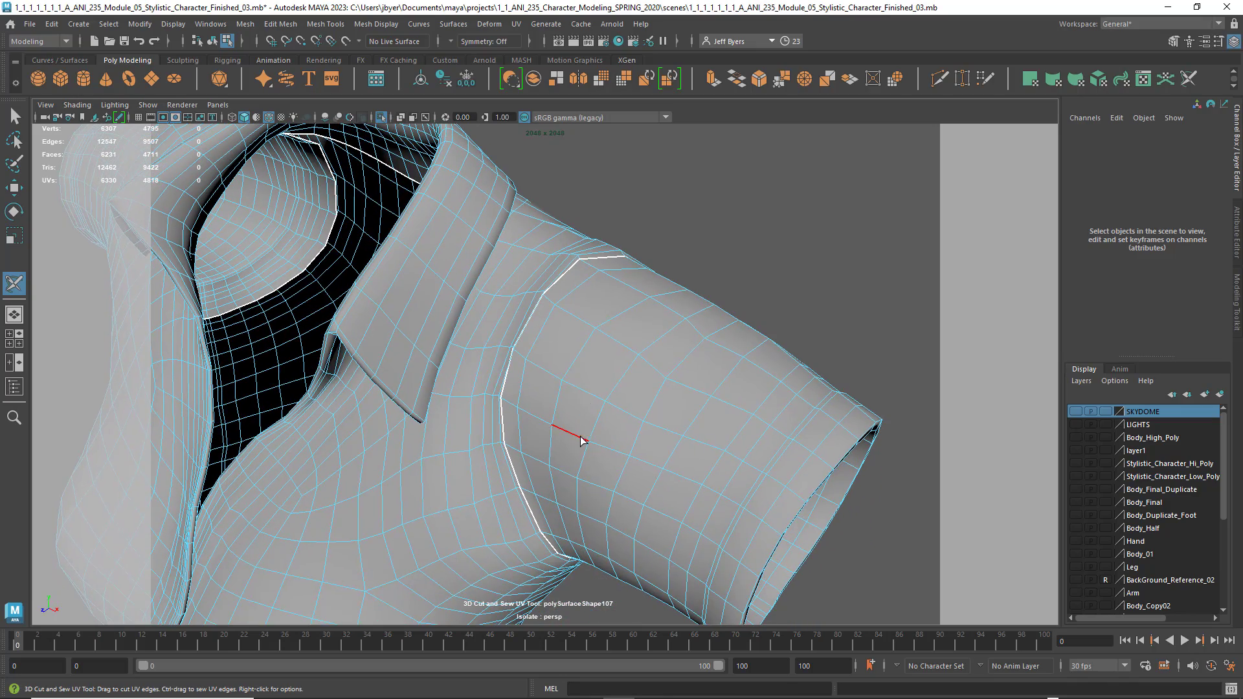
pyautogui.keyDown('alt'); pyautogui.moveTo(598, 456); pyautogui.dragTo(463, 409); pyautogui.keyUp('alt')
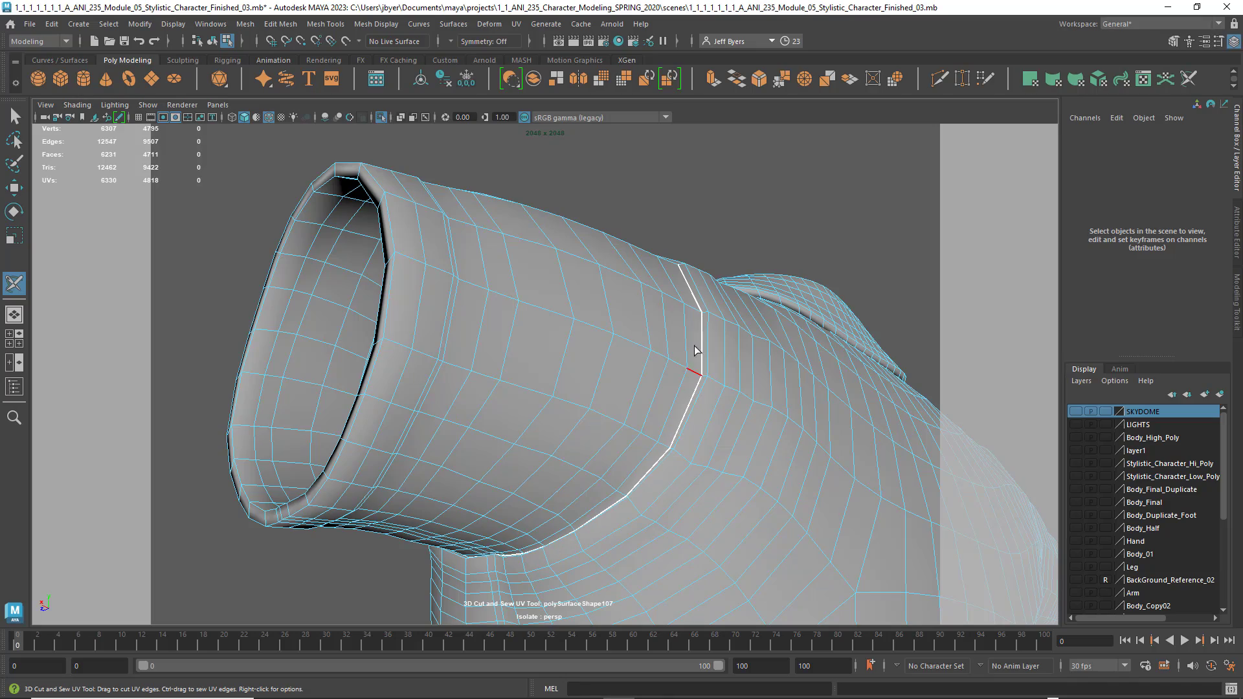
pyautogui.keyDown('alt'); pyautogui.moveTo(647, 305); pyautogui.dragTo(671, 345); pyautogui.keyUp('alt')
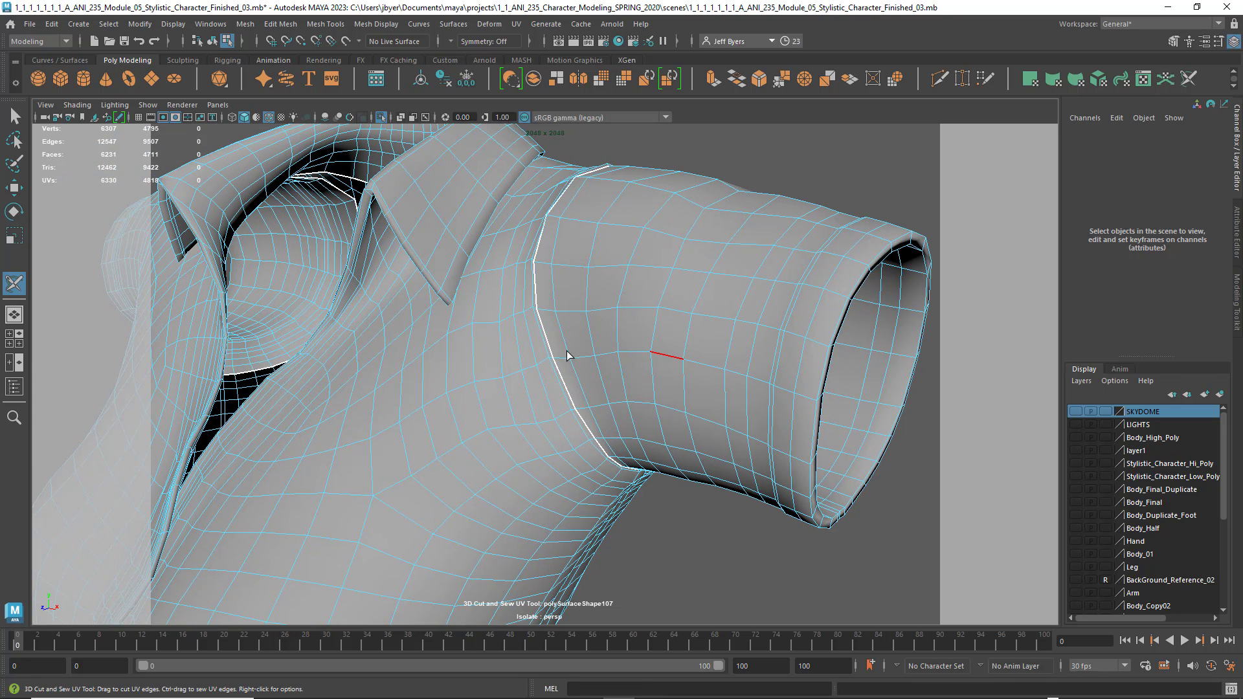
# Step: Sew the complete armhole edge loop of the left sleeve back together
pyautogui.scroll(8, 547, 341)
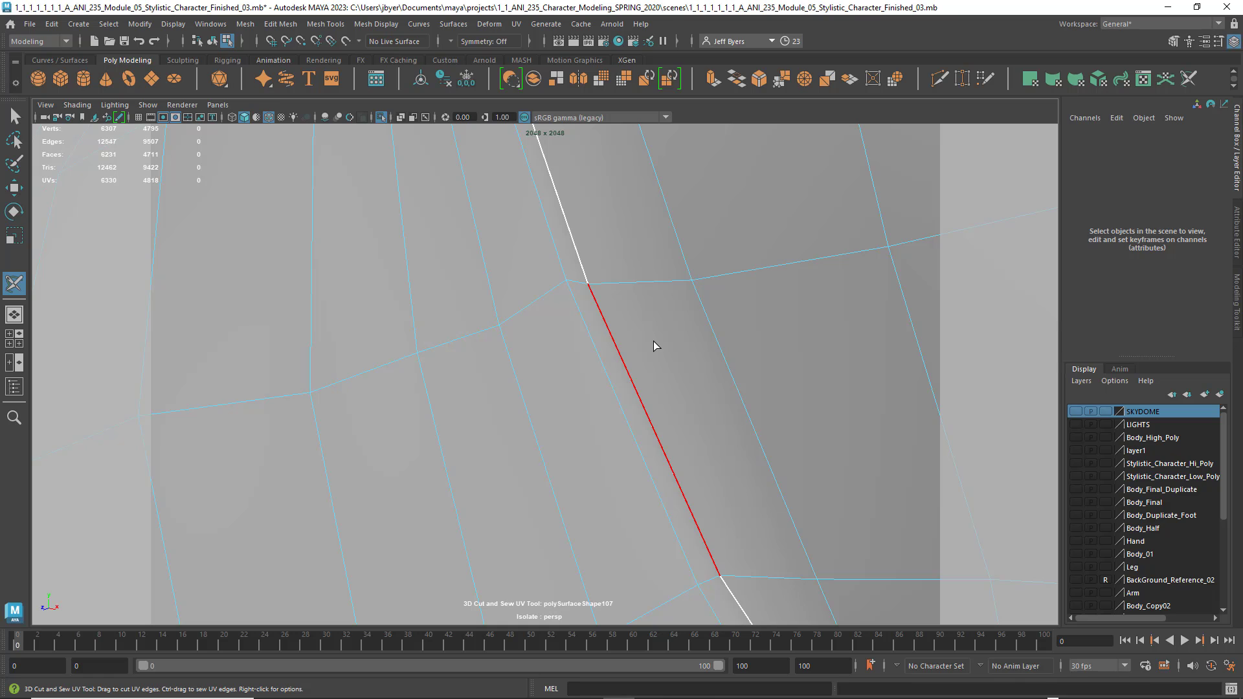
pyautogui.scroll(-5, 654, 341)
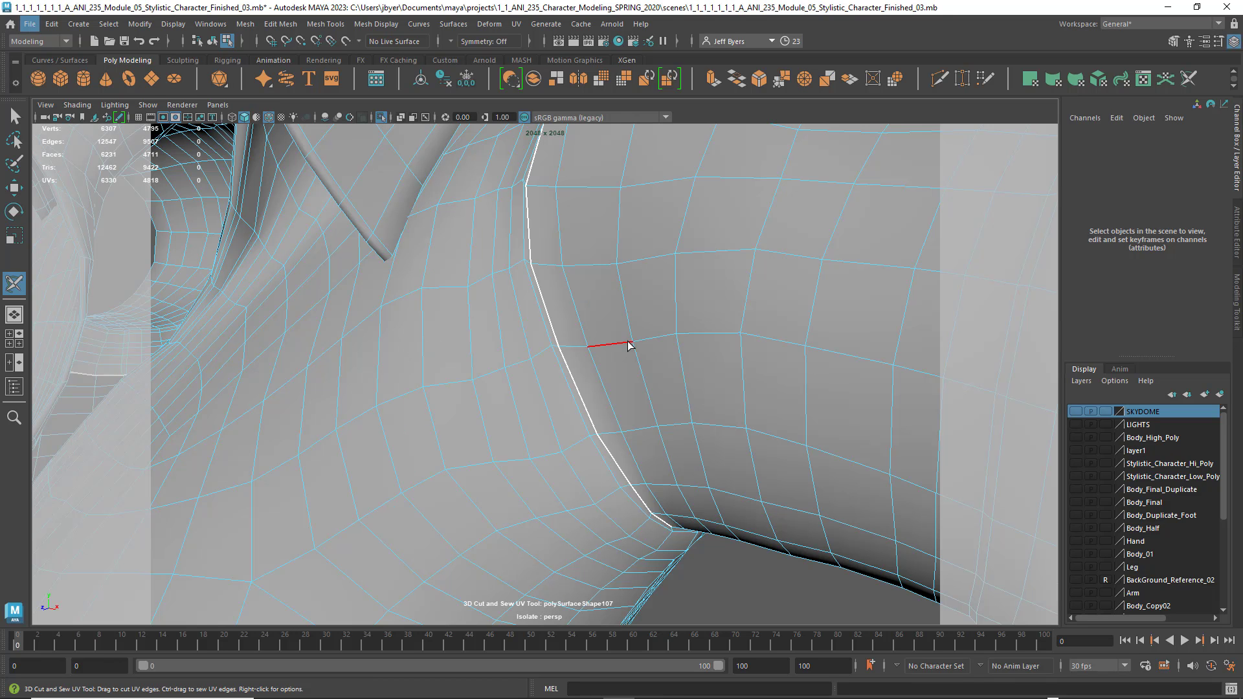
pyautogui.keyDown('ctrl'); pyautogui.doubleClick(550, 326); pyautogui.keyUp('ctrl')
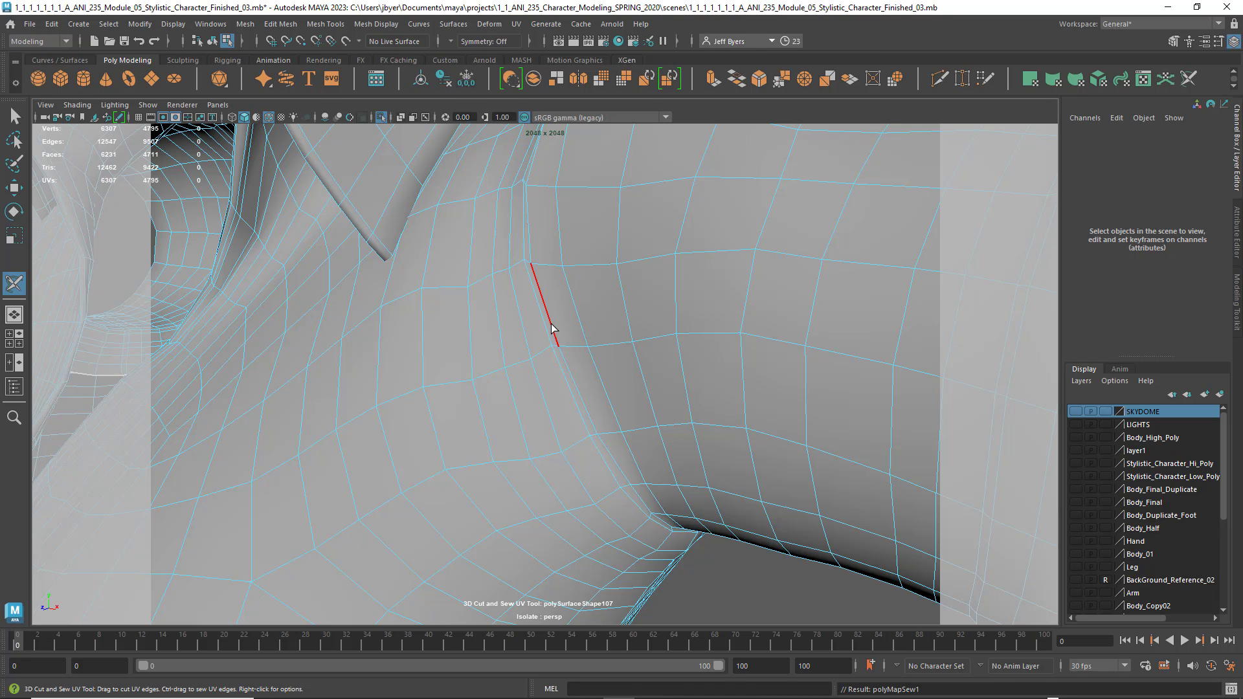
# Step: Cut a short run of UV edges along the front of the armhole and continue the cut across the sleeve
pyautogui.click(617, 464)
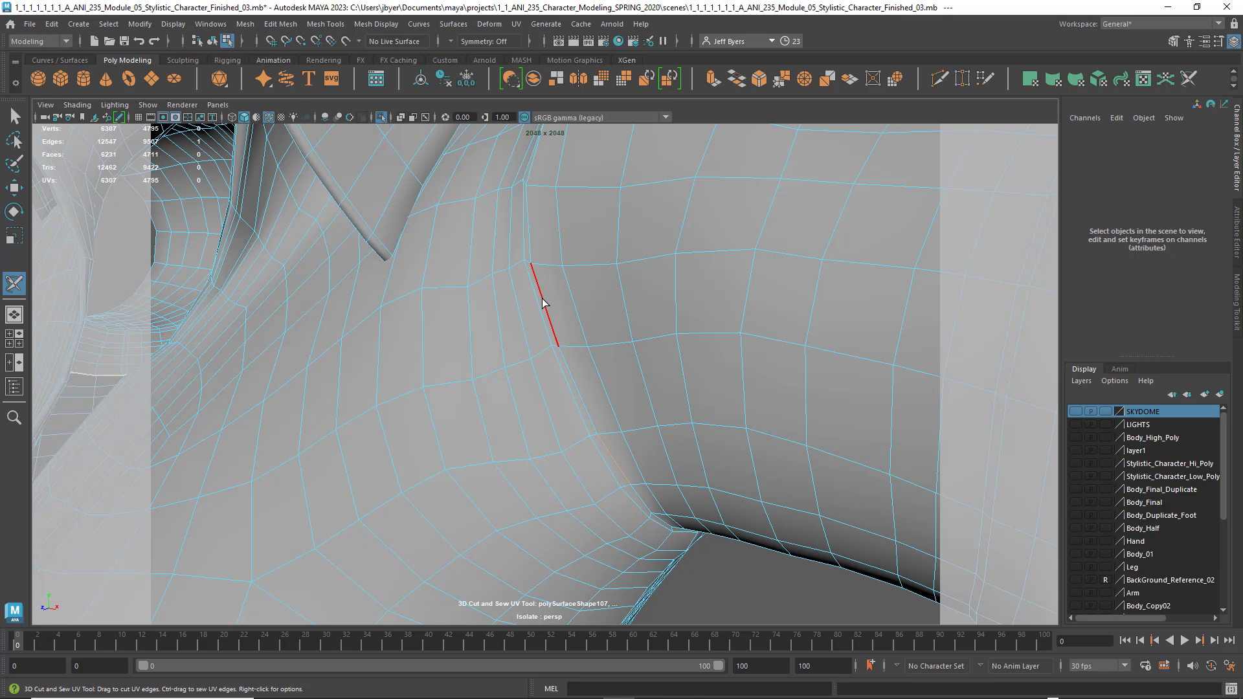
pyautogui.moveTo(543, 303); pyautogui.dragTo(543, 306)
pyautogui.click(560, 333)
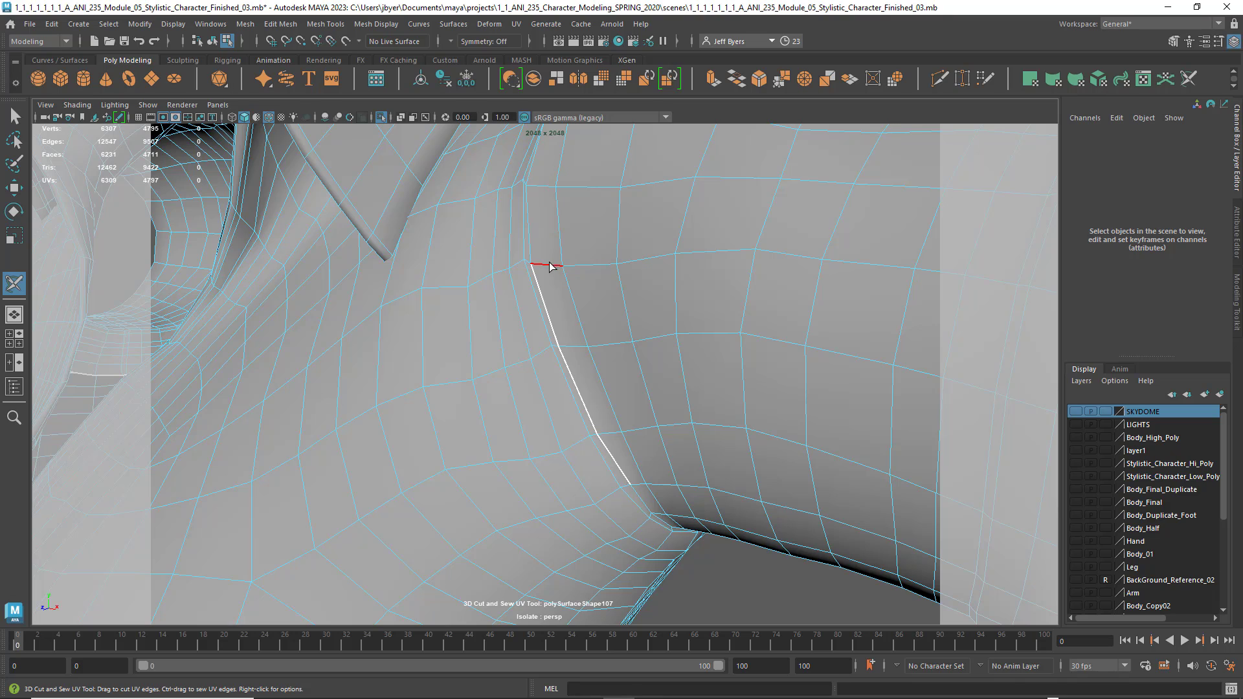
pyautogui.moveTo(550, 268); pyautogui.dragTo(640, 264)
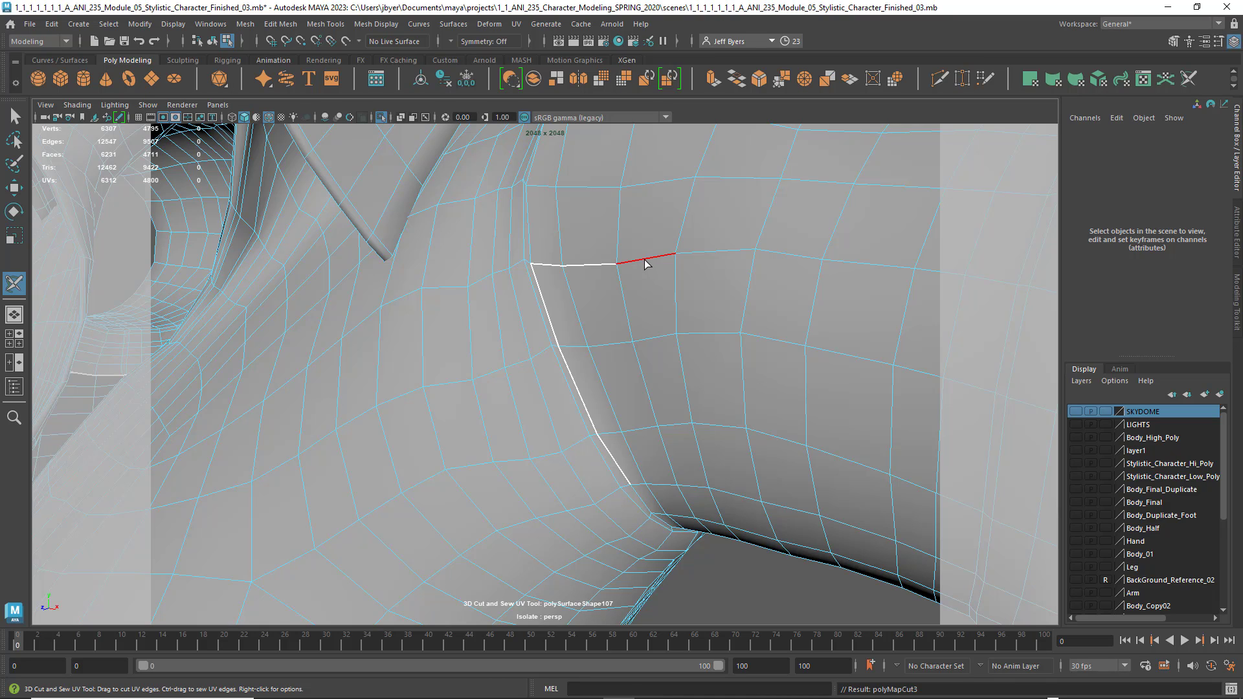
# Step: Sew the cut edges across the sleeve and along the front of the armhole
pyautogui.keyDown('ctrl'); pyautogui.click(645, 262); pyautogui.keyUp('ctrl')
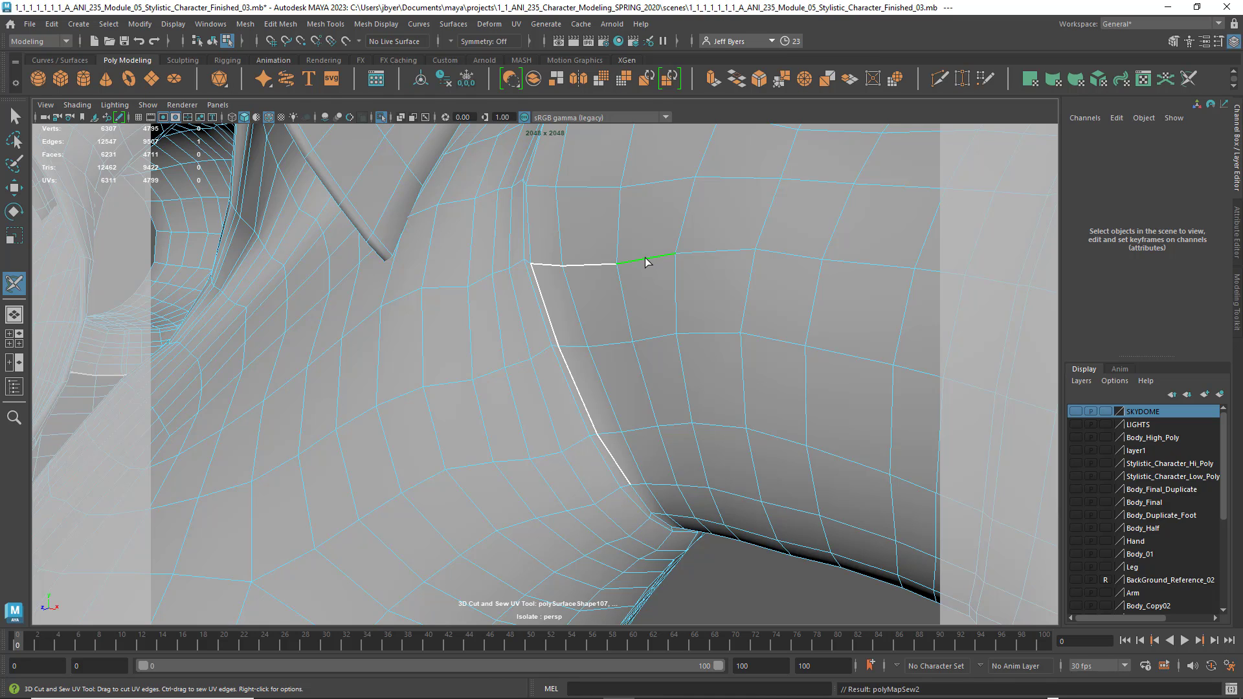
pyautogui.keyDown('ctrl'); pyautogui.click(549, 263); pyautogui.keyUp('ctrl')
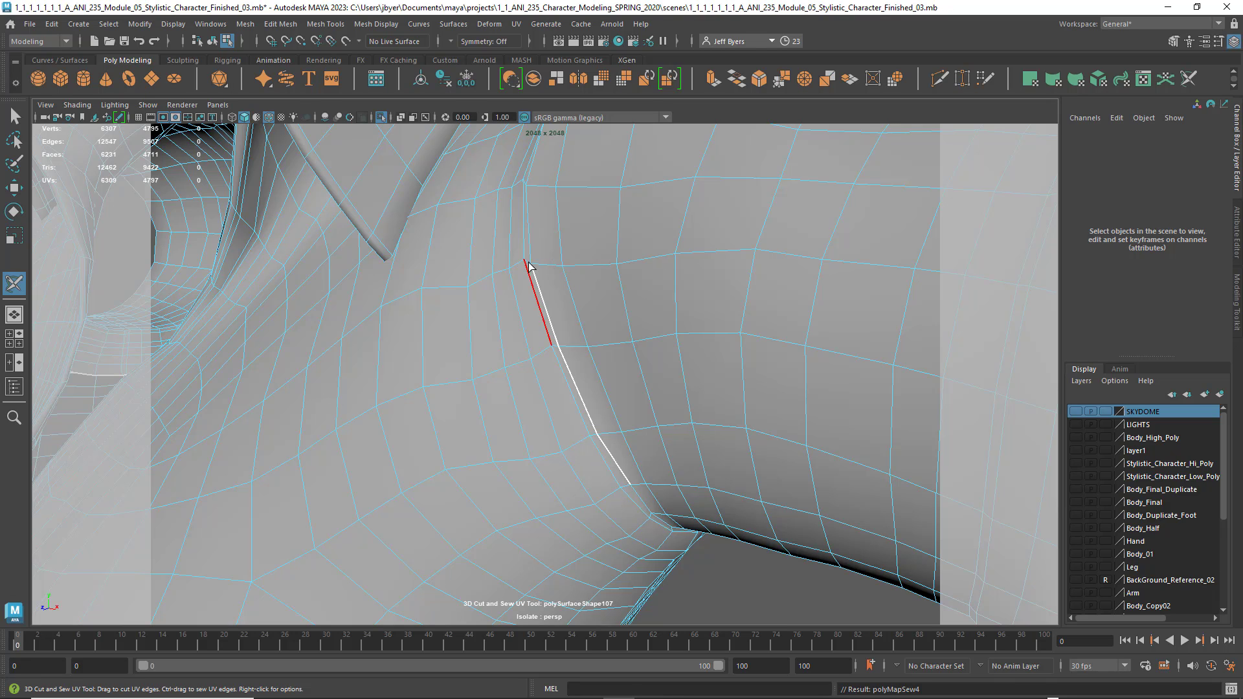
pyautogui.keyDown('ctrl'); pyautogui.click(544, 305); pyautogui.keyUp('ctrl')
pyautogui.keyDown('ctrl'); pyautogui.moveTo(624, 471); pyautogui.dragTo(581, 392); pyautogui.keyUp('ctrl')
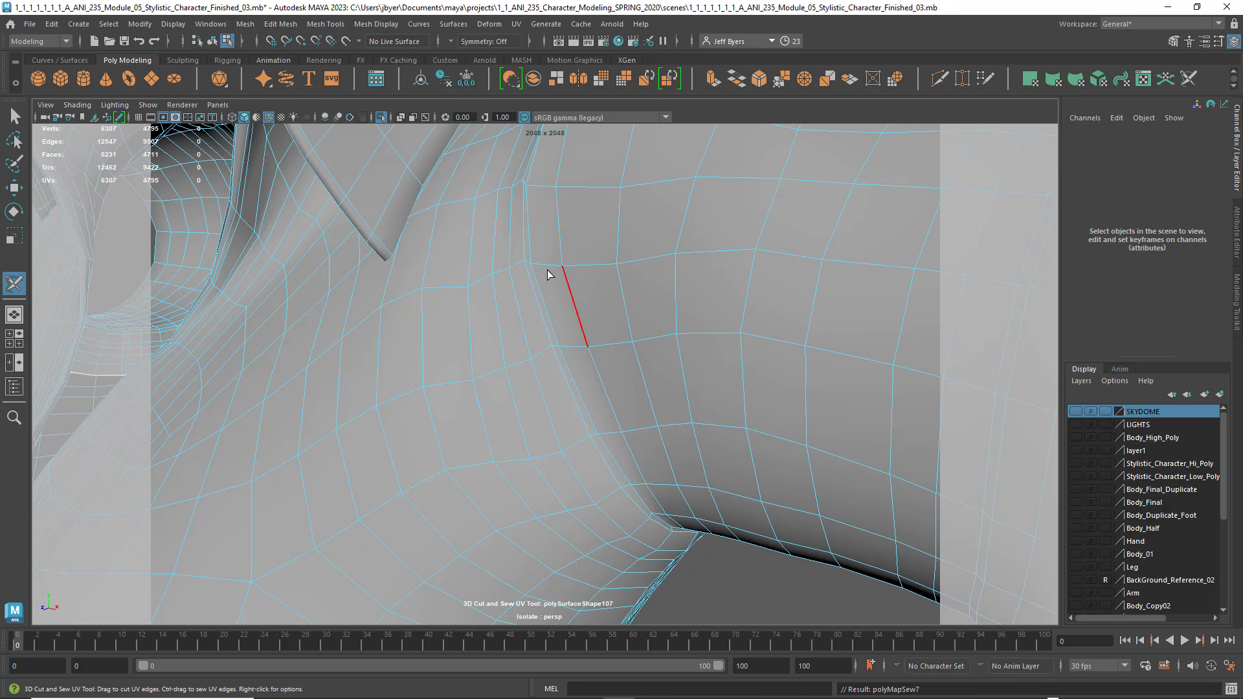
# Step: Cut a continuous UV path along the armhole from the edge near the underarm to the top of the shoulder
pyautogui.click(612, 463)
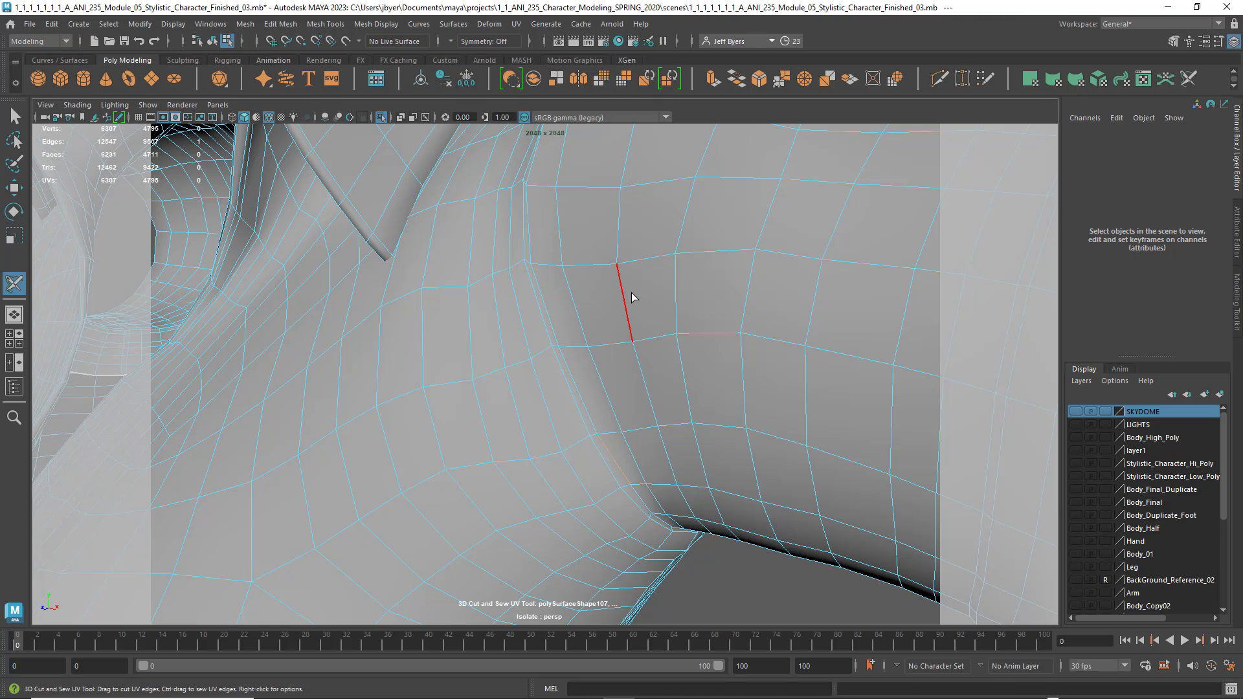
pyautogui.keyDown('alt'); pyautogui.moveTo(676, 296); pyautogui.dragTo(710, 340); pyautogui.keyUp('alt')
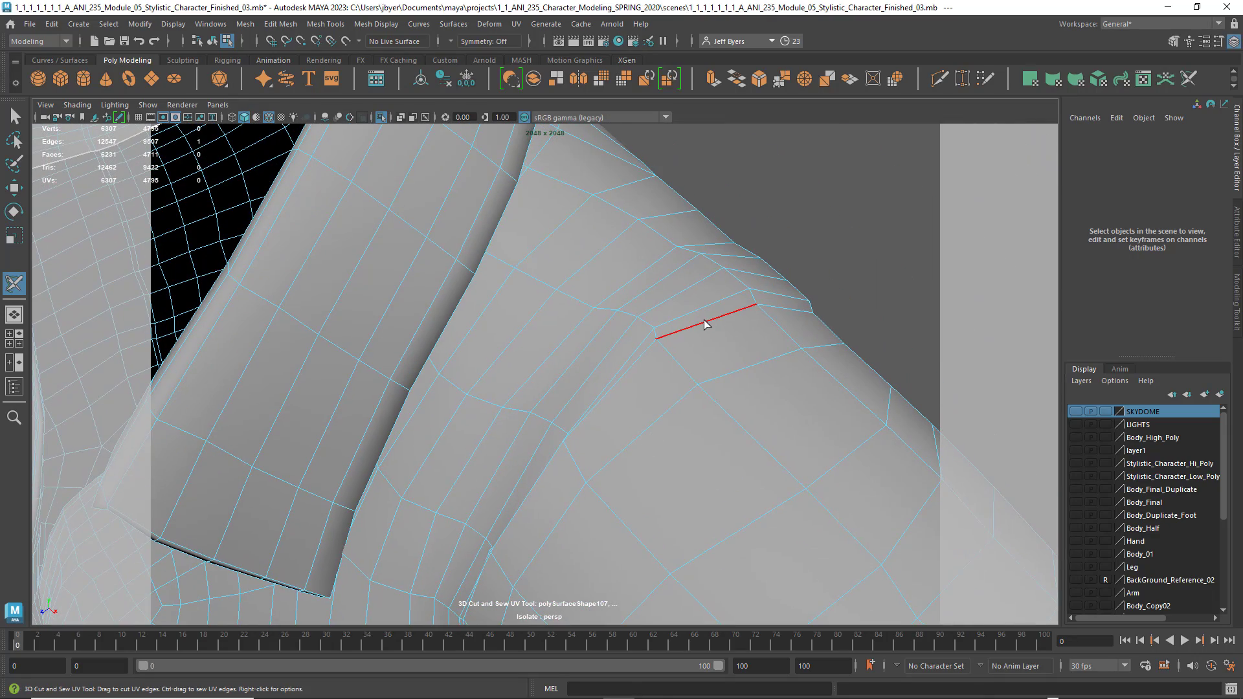
pyautogui.click(707, 327)
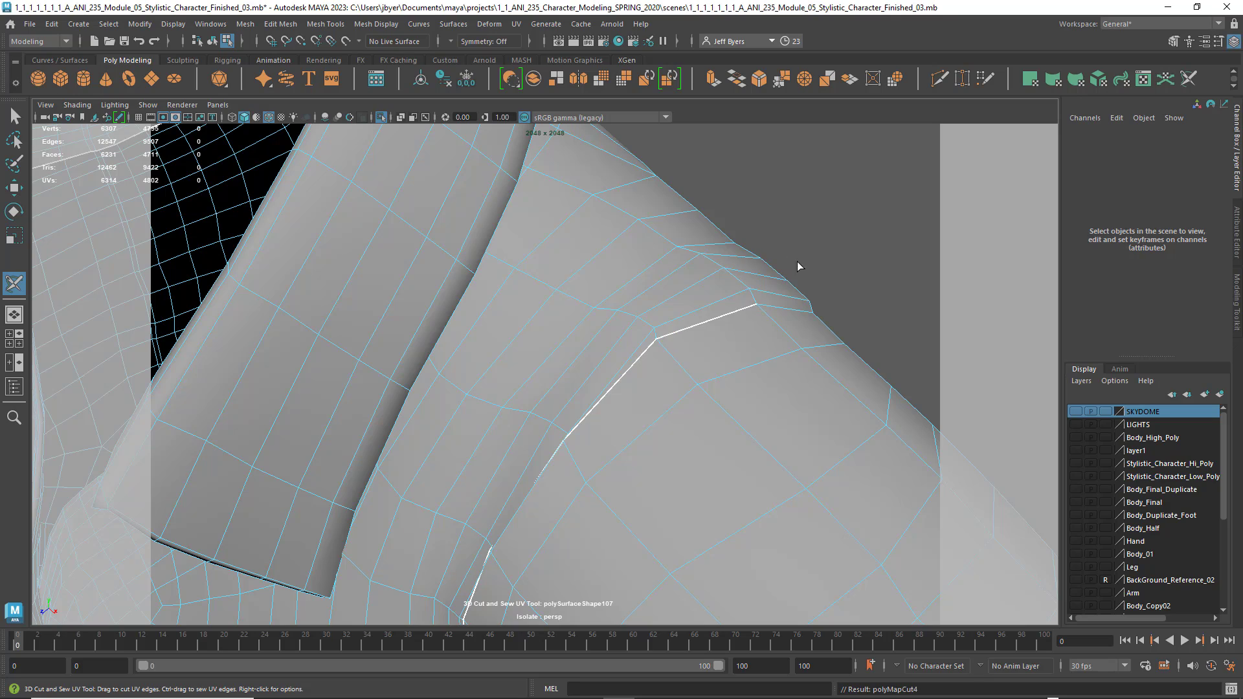
# Step: Undo the underarm-to-shoulder path cut, then cut and undo a short stretch of the armhole seam near the underarm
pyautogui.click(694, 350)
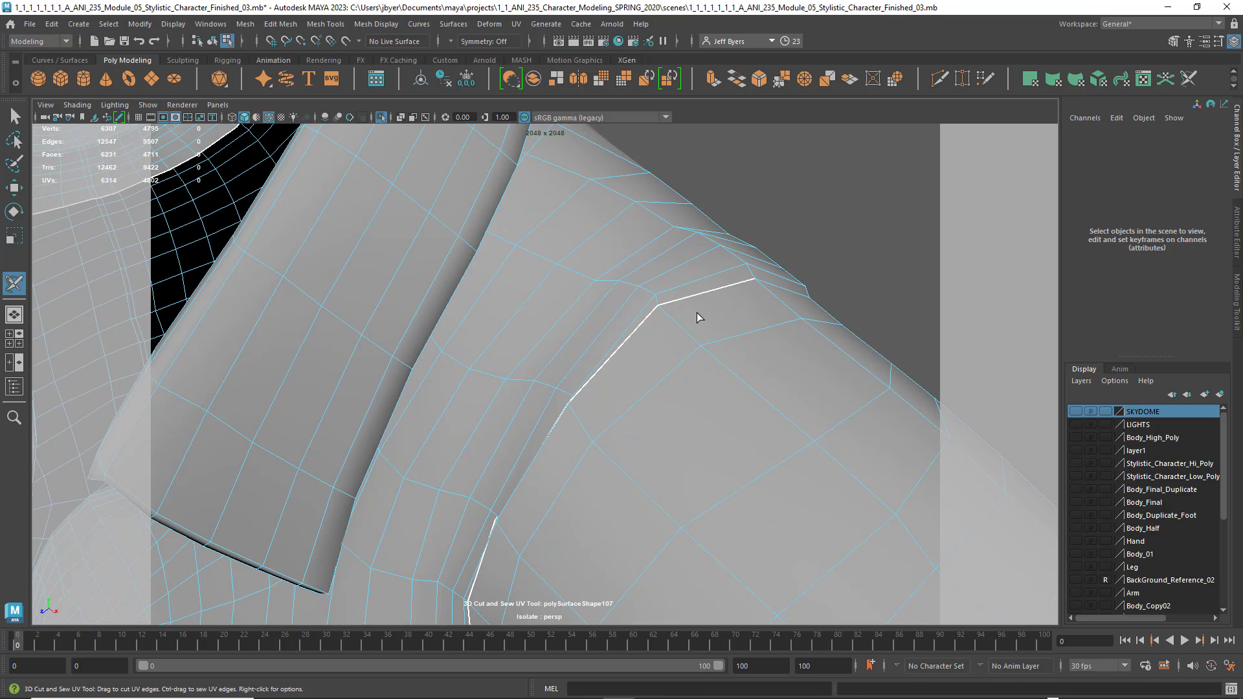
pyautogui.keyDown('alt'); pyautogui.moveTo(697, 314); pyautogui.dragTo(565, 430); pyautogui.keyUp('alt')
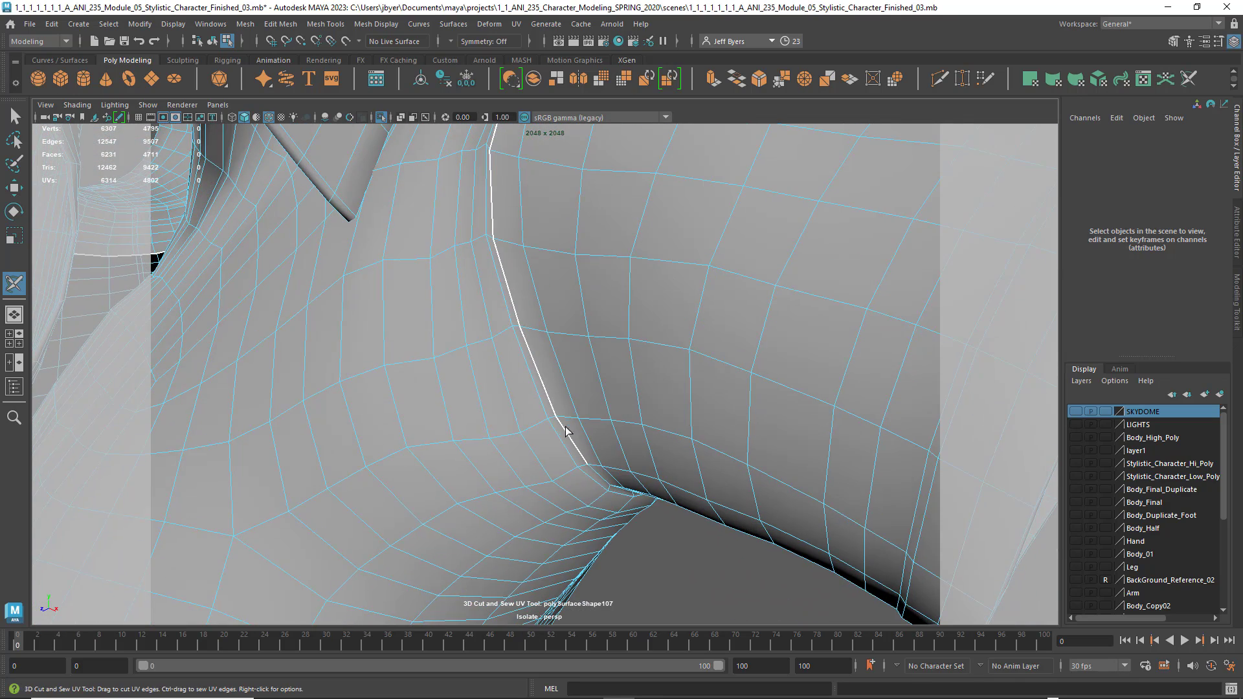
pyautogui.keyDown('alt'); pyautogui.moveTo(714, 307); pyautogui.dragTo(685, 363); pyautogui.keyUp('alt')
pyautogui.hotkey('ctrl', 'z')
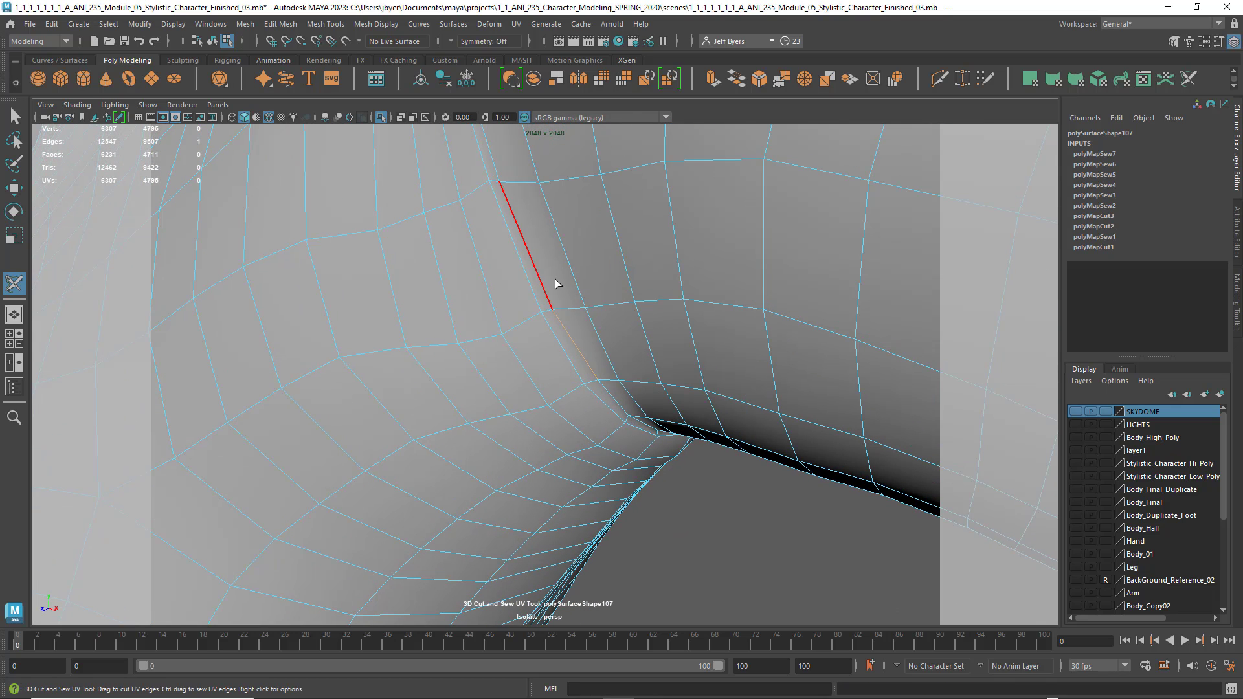
pyautogui.click(536, 275)
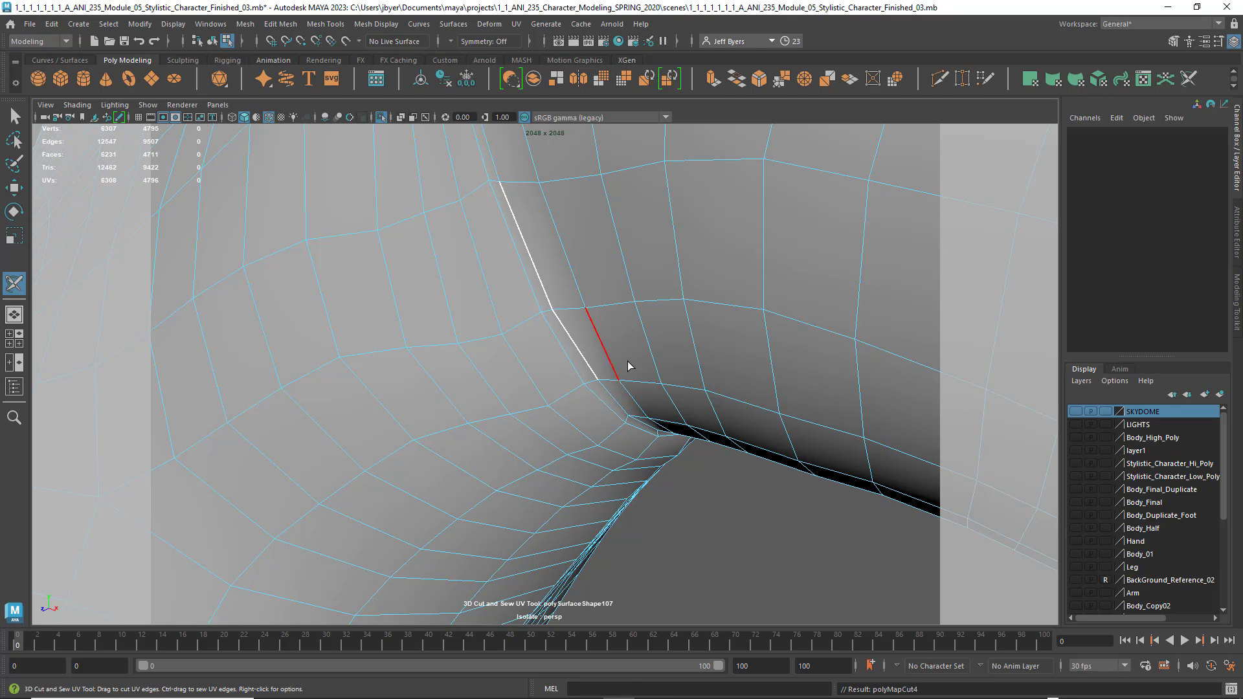
pyautogui.hotkey('ctrl', 'z')
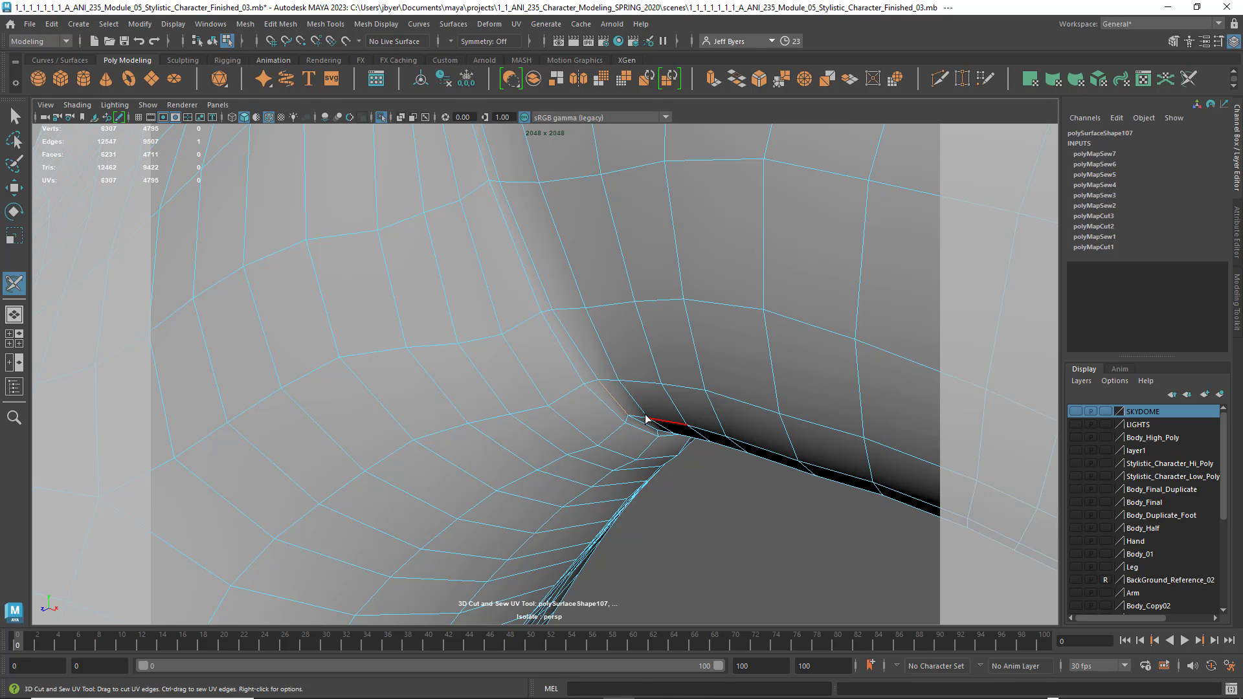
# Step: Undo a cut on the neighbouring loop and cut the UVs along the left sleeve's full armhole edge loop
pyautogui.doubleClick(588, 369)
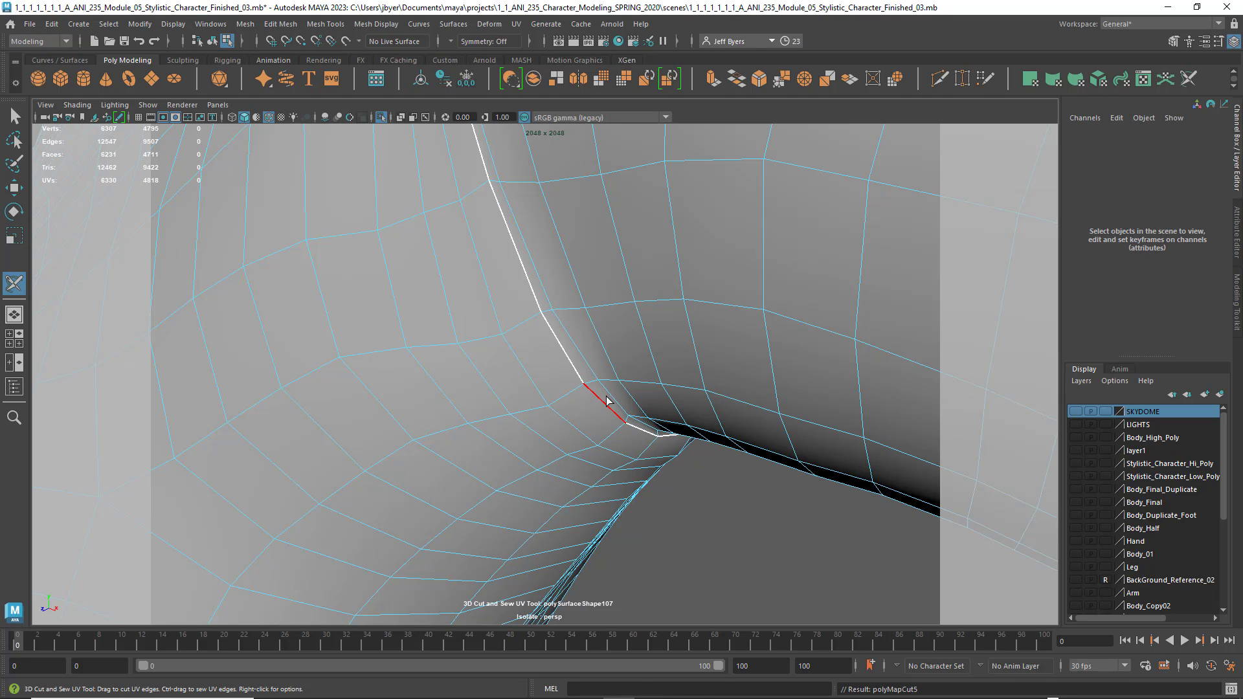
pyautogui.hotkey('ctrl', 'z')
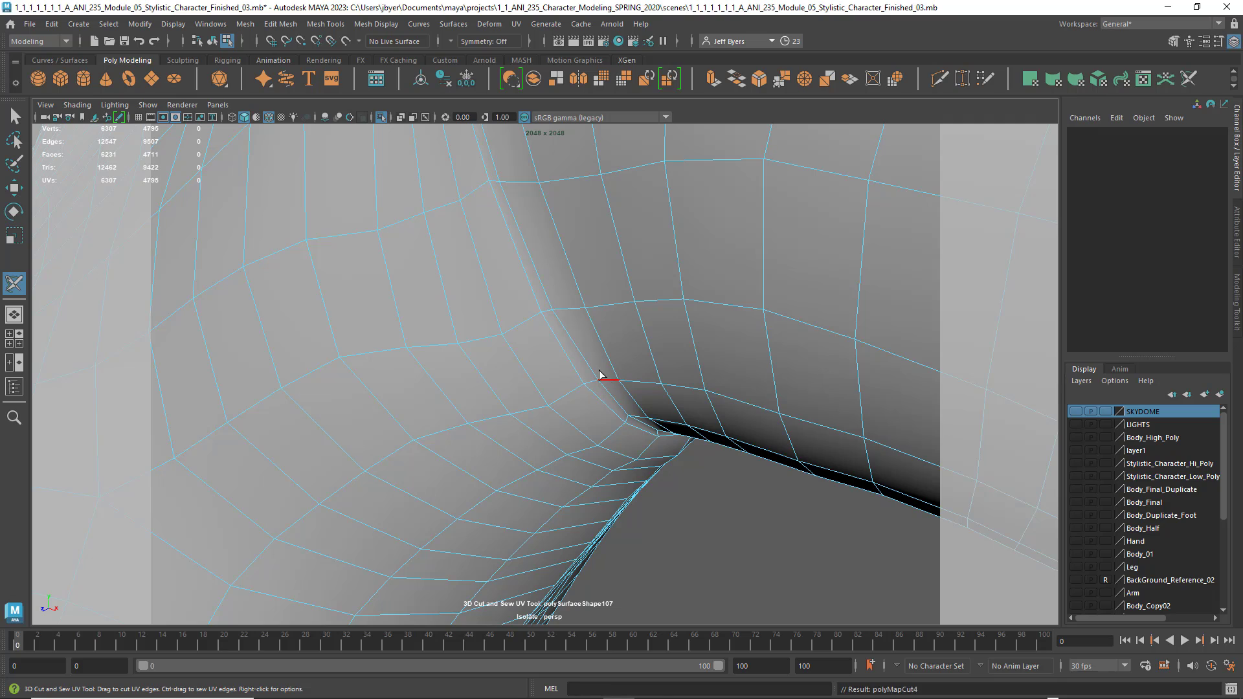
pyautogui.doubleClick(590, 370)
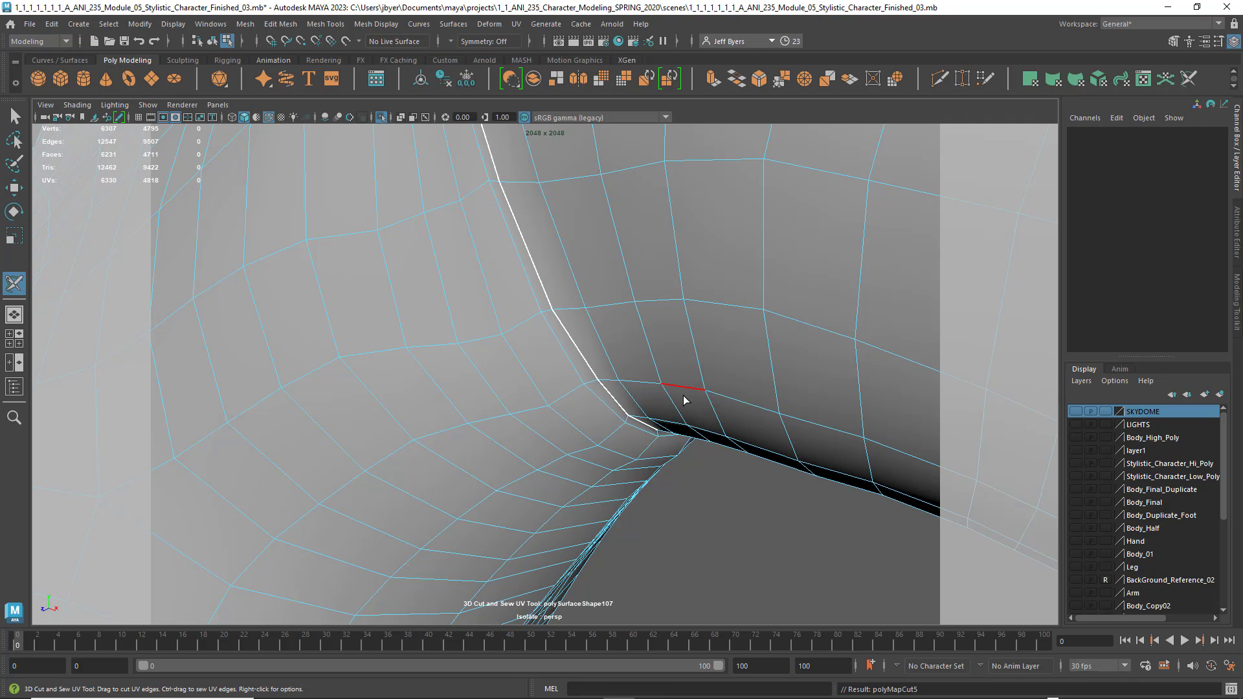
# Step: Cut the UVs along the right sleeve's full armhole edge loop
pyautogui.scroll(5, 683, 395)
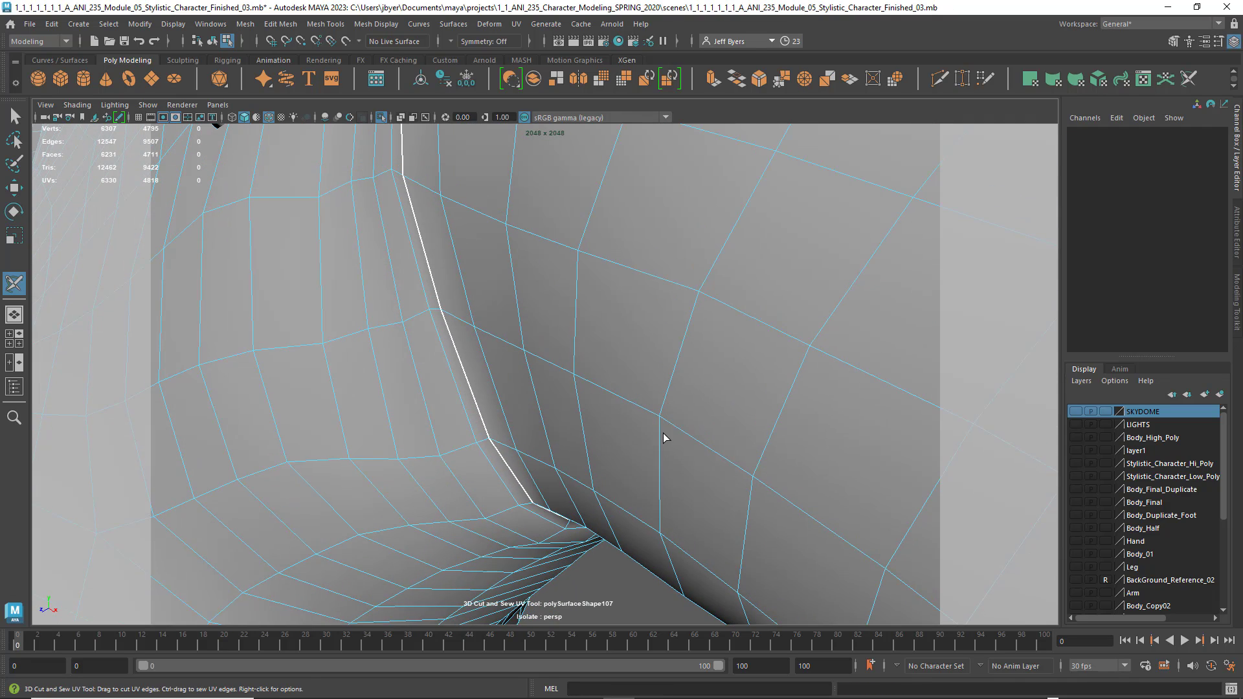
pyautogui.scroll(-5, 663, 434)
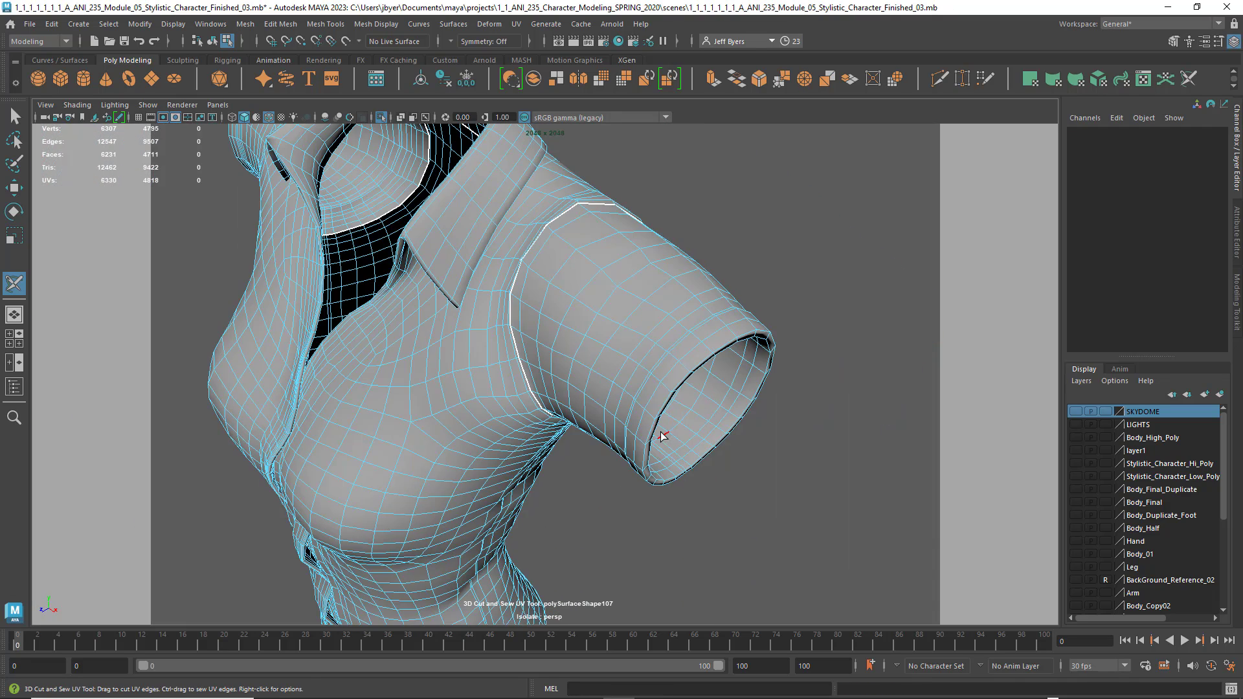
pyautogui.keyDown('alt'); pyautogui.moveTo(667, 438); pyautogui.dragTo(536, 342); pyautogui.keyUp('alt')
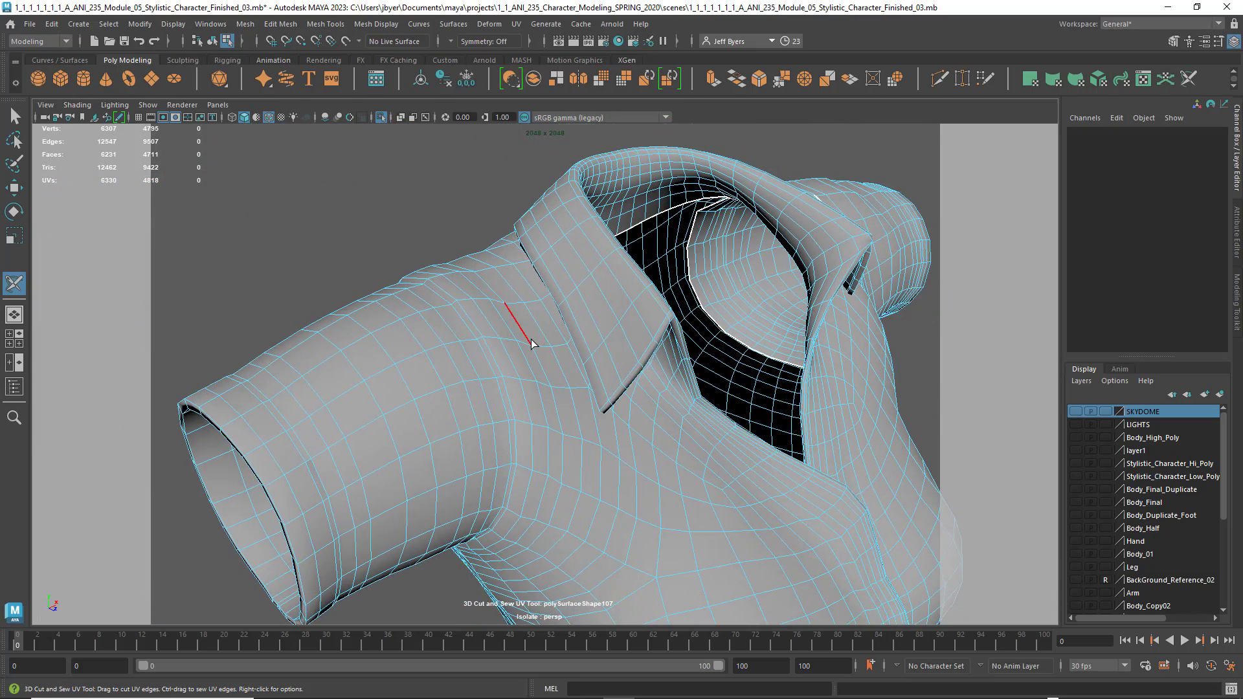
pyautogui.scroll(5, 531, 343)
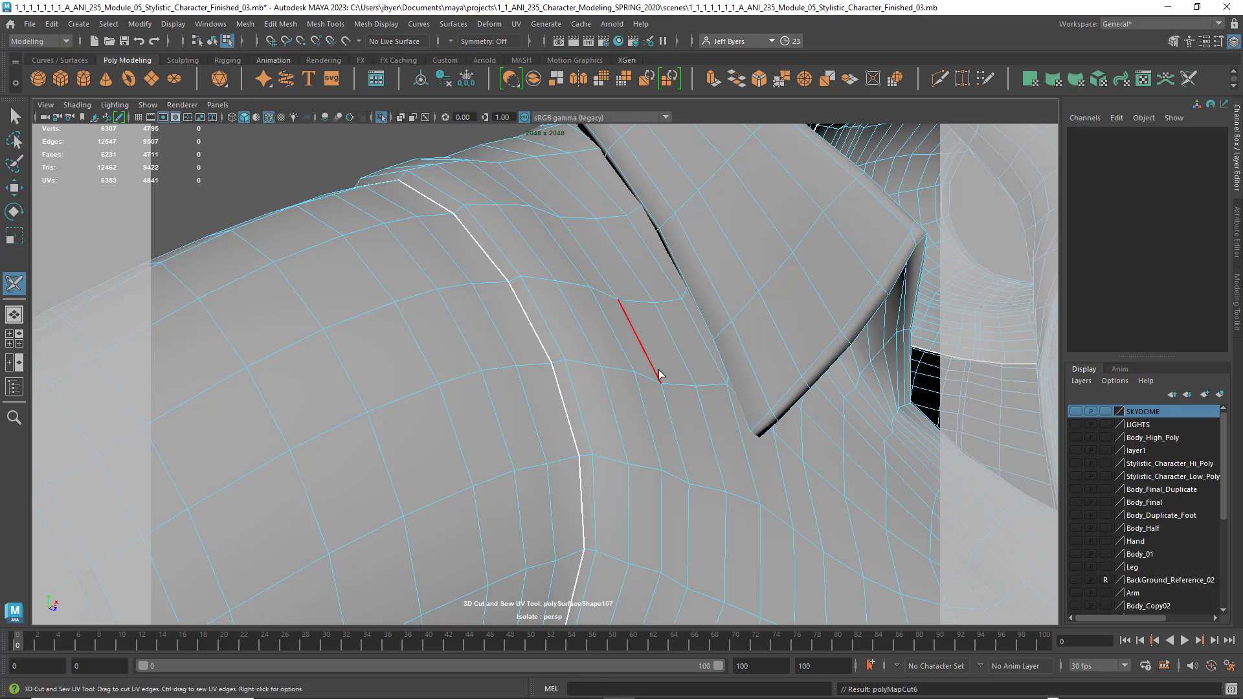
# Step: Cut the UVs along the lower edge of the left collar flap and down the adjoining front opening edge of the shirt
pyautogui.keyDown('alt'); pyautogui.moveTo(659, 374); pyautogui.dragTo(593, 374); pyautogui.keyUp('alt')
pyautogui.scroll(-5, 689, 411)
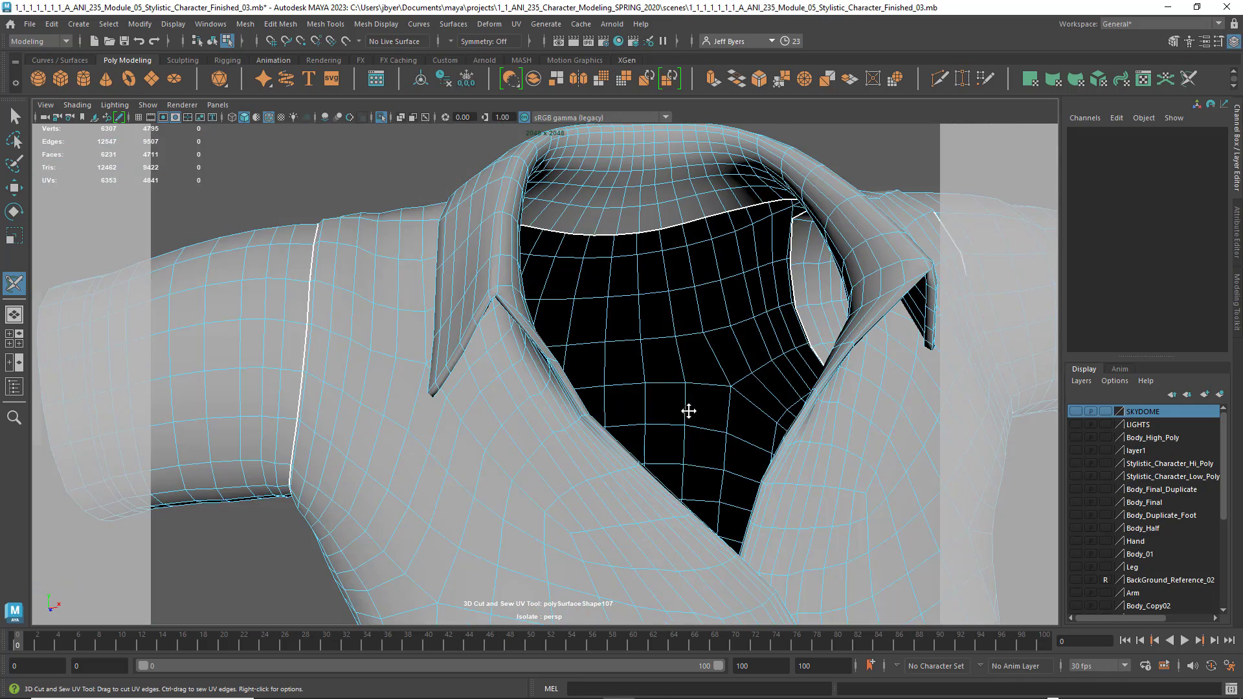
pyautogui.keyDown('alt'); pyautogui.moveTo(689, 411); pyautogui.dragTo(619, 414); pyautogui.keyUp('alt')
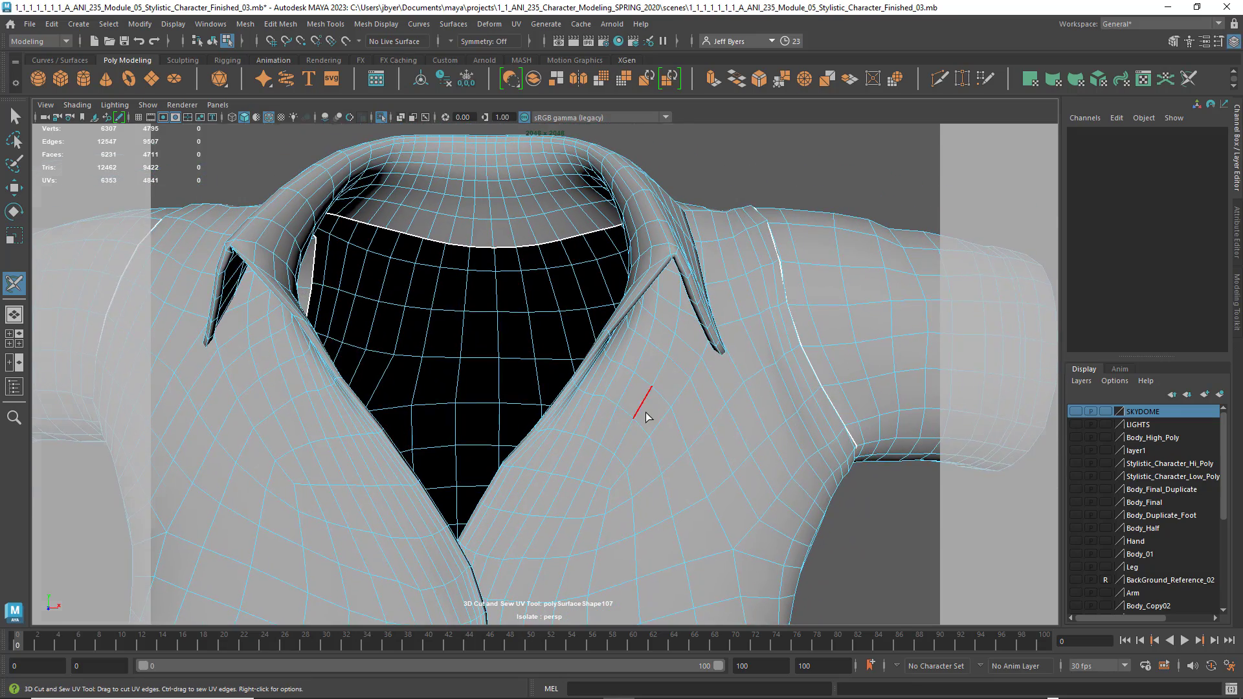
pyautogui.scroll(3, 700, 414)
pyautogui.keyDown('alt'); pyautogui.moveTo(709, 405); pyautogui.dragTo(671, 433, button='middle'); pyautogui.keyUp('alt')
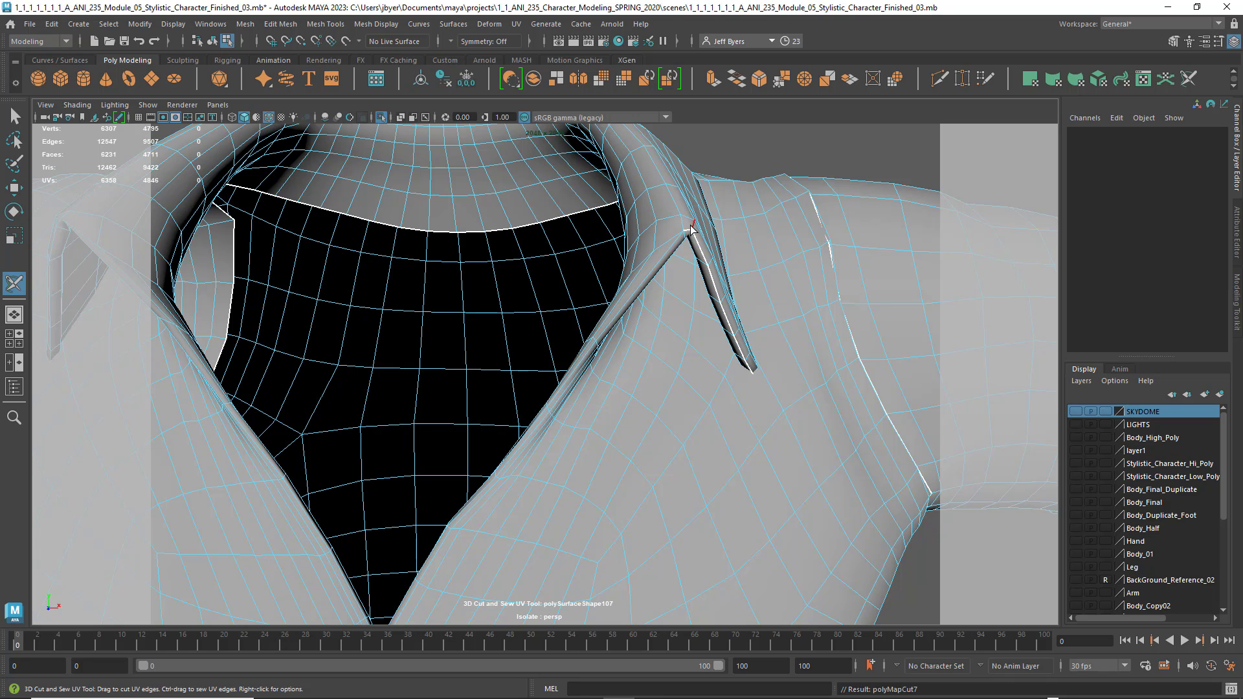
pyautogui.keyDown('alt'); pyautogui.moveTo(713, 293); pyautogui.dragTo(645, 300); pyautogui.keyUp('alt')
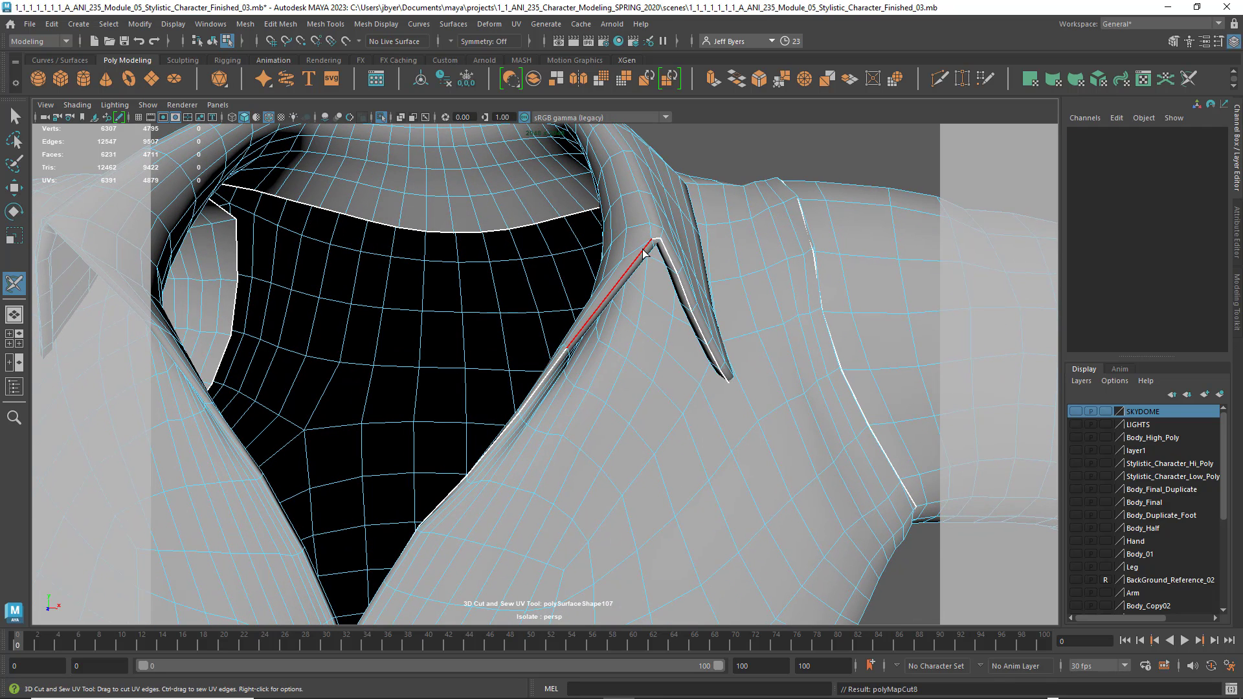
# Step: Cut the UVs across the bottom corner of the left front opening and along the shirt's full hem edge loop
pyautogui.keyDown('alt'); pyautogui.moveTo(542, 349); pyautogui.dragTo(620, 282); pyautogui.keyUp('alt')
pyautogui.keyDown('alt'); pyautogui.moveTo(672, 270); pyautogui.dragTo(586, 202, button='middle'); pyautogui.keyUp('alt')
pyautogui.keyDown('alt'); pyautogui.moveTo(586, 202); pyautogui.dragTo(667, 318); pyautogui.keyUp('alt')
pyautogui.moveTo(667, 317)
pyautogui.keyDown('alt'); pyautogui.mouseDown(button='right')
pyautogui.moveTo(667, 278)
pyautogui.moveTo(680, 317)
pyautogui.mouseUp(button='right'); pyautogui.keyUp('alt')
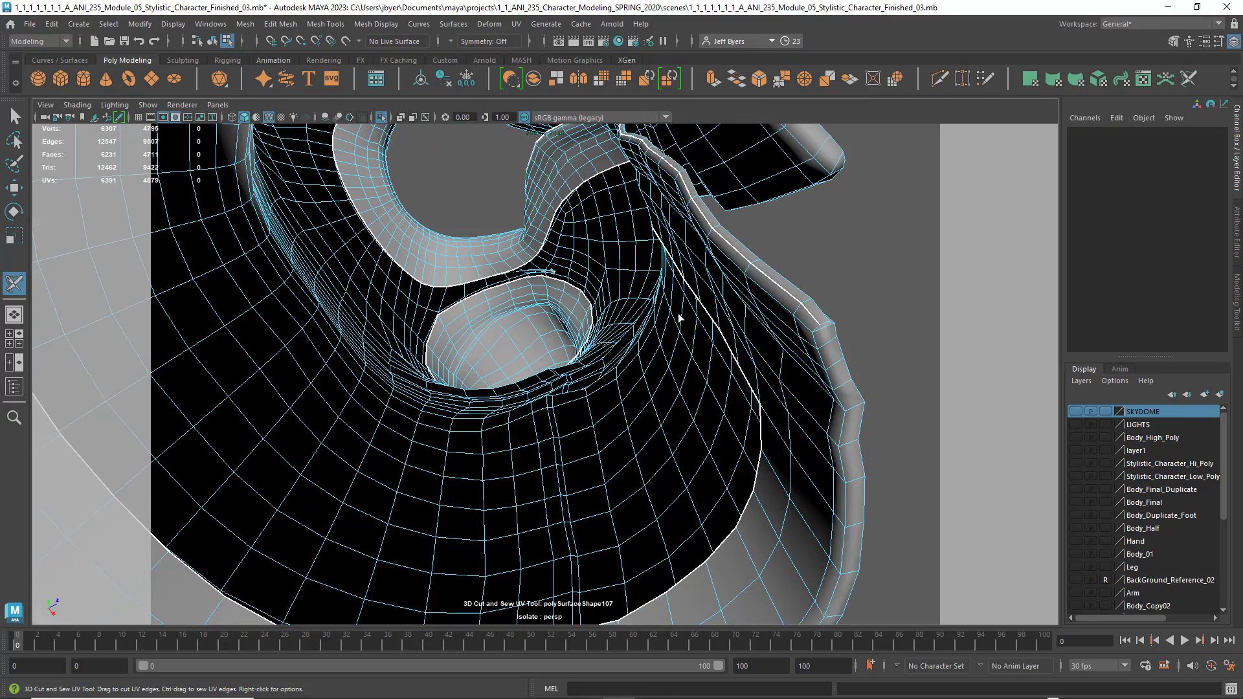
pyautogui.keyDown('alt'); pyautogui.moveTo(719, 339); pyautogui.dragTo(738, 391); pyautogui.keyUp('alt')
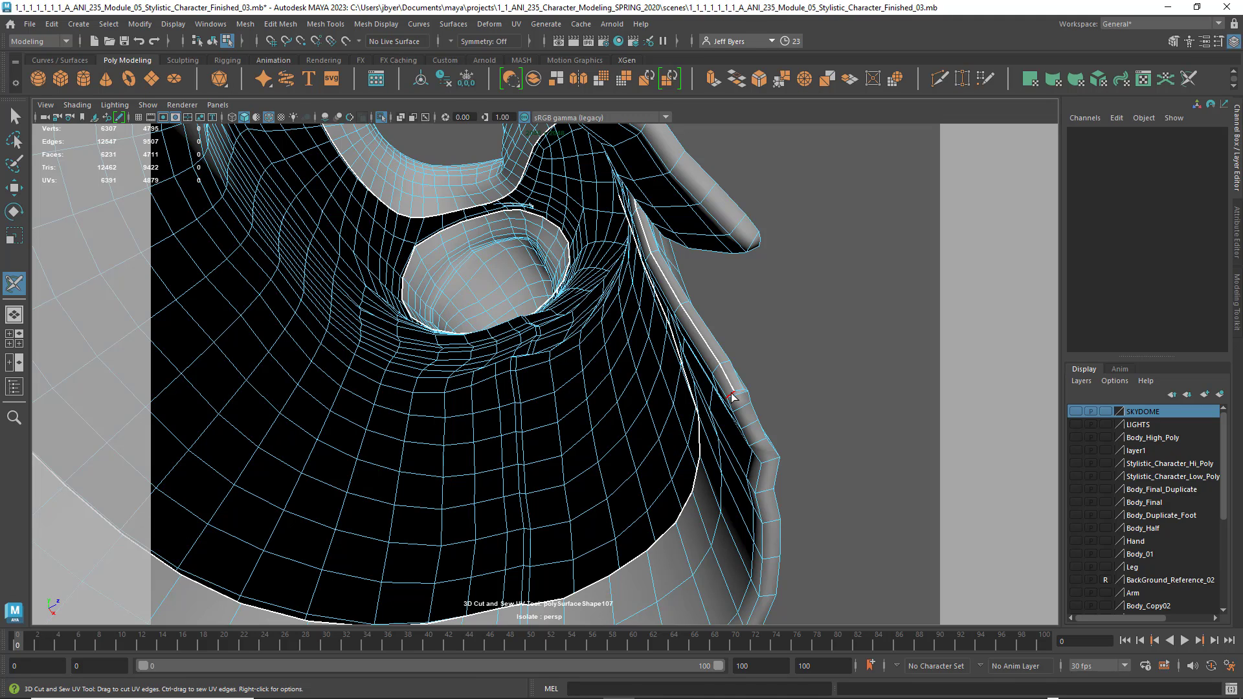
pyautogui.click(732, 396)
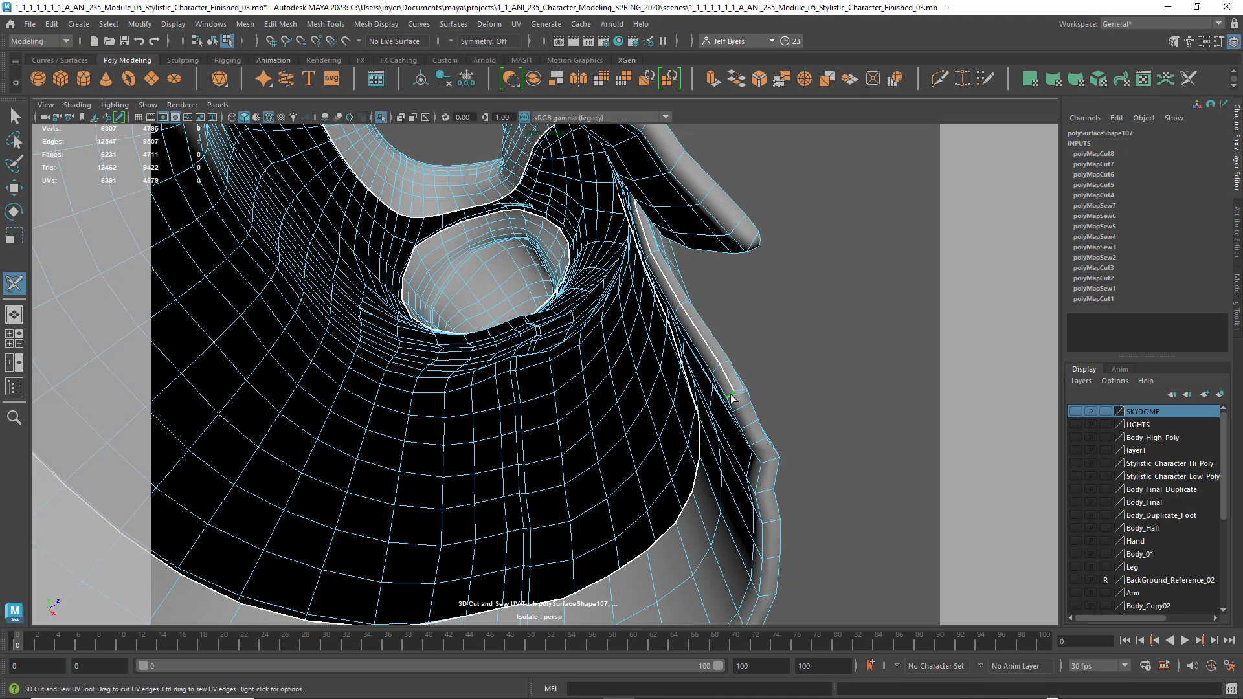
pyautogui.click(730, 405)
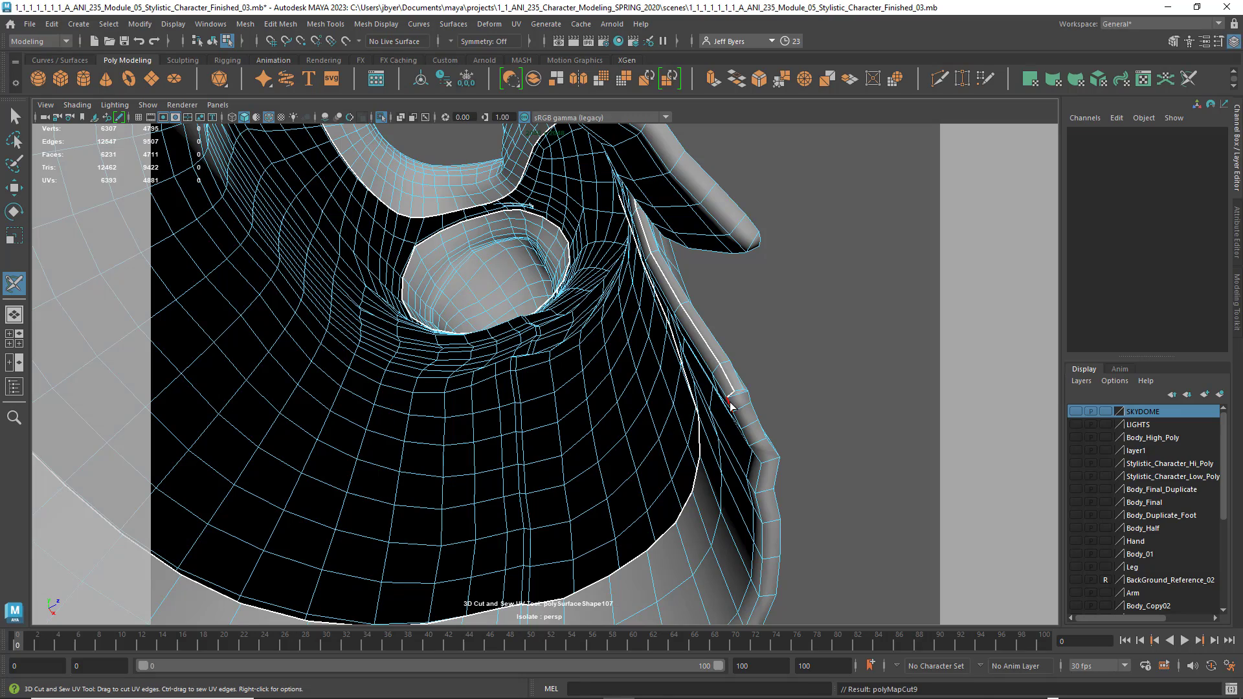
pyautogui.doubleClick(738, 419)
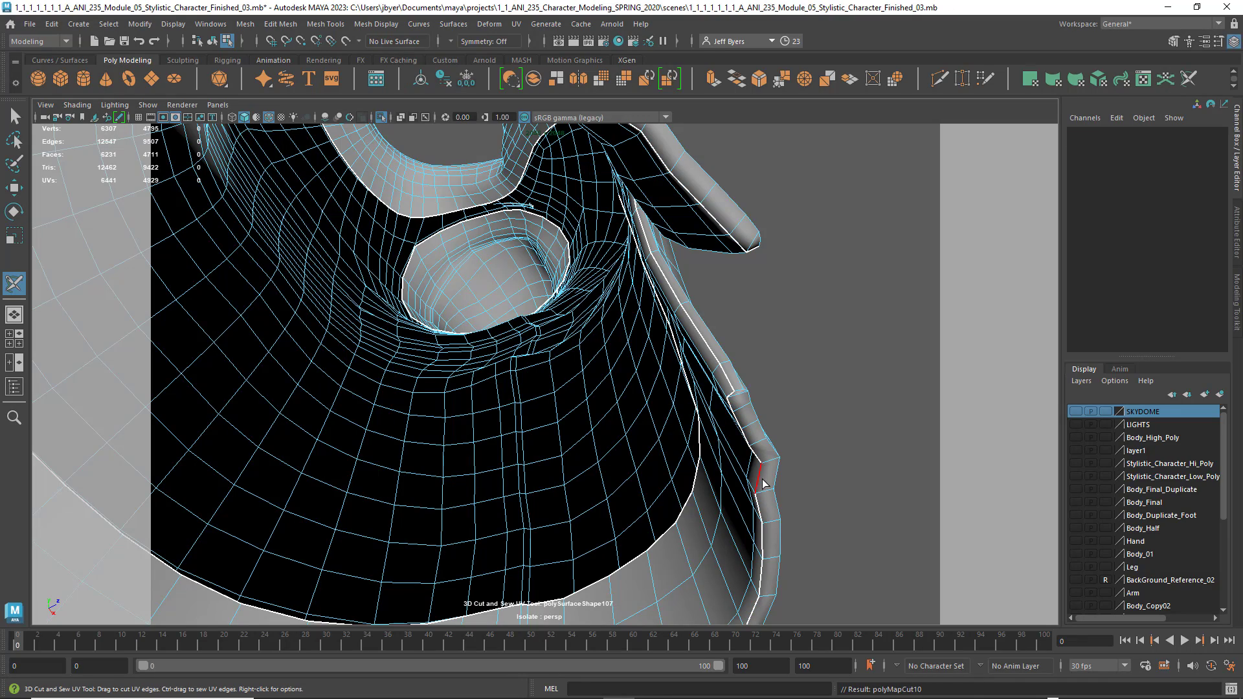
# Step: Cut the UVs along the right front opening edge of the shirt and the lower edge of the right collar flap
pyautogui.keyDown('alt'); pyautogui.moveTo(742, 492); pyautogui.dragTo(517, 496); pyautogui.keyUp('alt')
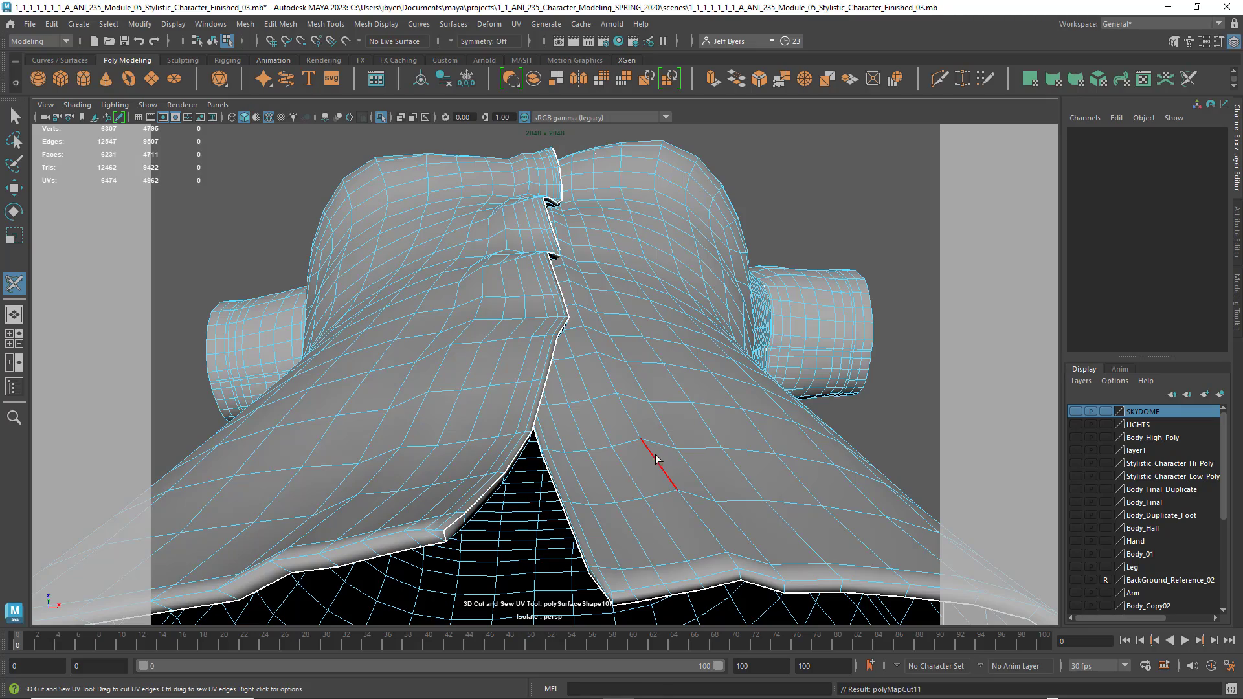
pyautogui.keyDown('alt'); pyautogui.moveTo(682, 371); pyautogui.dragTo(669, 411); pyautogui.keyUp('alt')
pyautogui.keyDown('alt'); pyautogui.moveTo(658, 311); pyautogui.dragTo(659, 398, button='middle'); pyautogui.keyUp('alt')
pyautogui.keyDown('alt'); pyautogui.moveTo(661, 345); pyautogui.dragTo(662, 249); pyautogui.keyUp('alt')
pyautogui.keyDown('alt'); pyautogui.moveTo(662, 253); pyautogui.dragTo(707, 416, button='middle'); pyautogui.keyUp('alt')
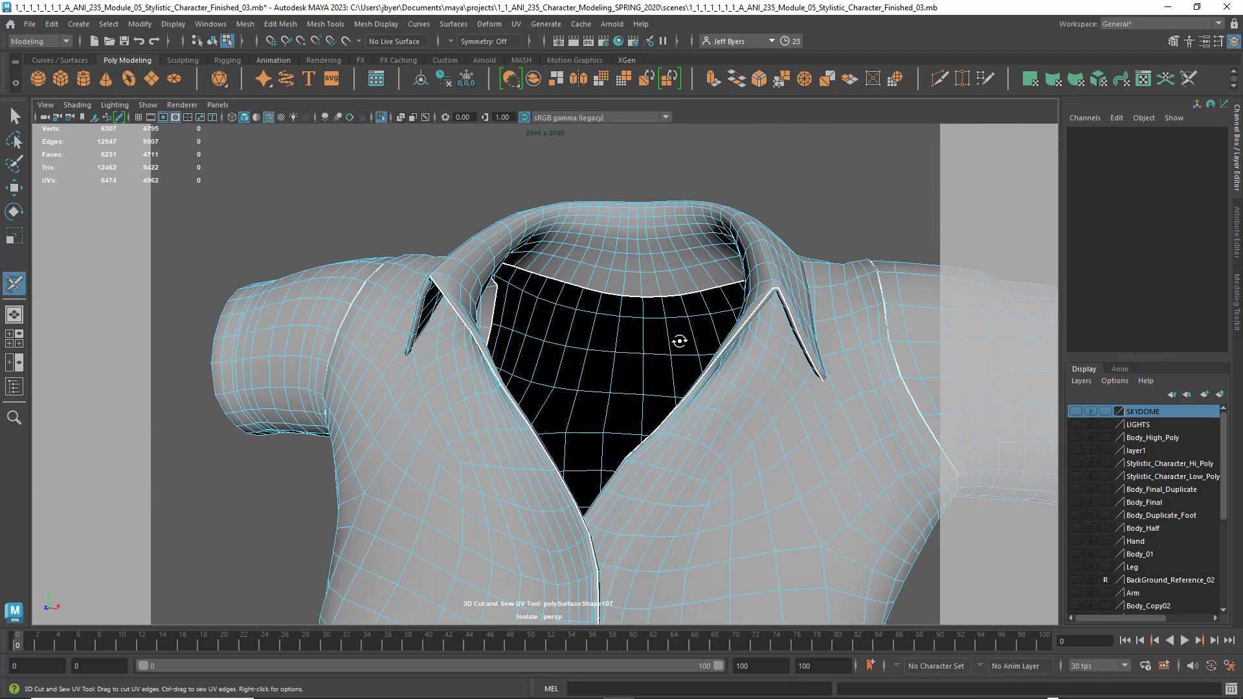
pyautogui.keyDown('alt'); pyautogui.moveTo(680, 344); pyautogui.dragTo(810, 297); pyautogui.keyUp('alt')
pyautogui.keyDown('alt'); pyautogui.moveTo(771, 290); pyautogui.dragTo(764, 289, button='middle'); pyautogui.keyUp('alt')
pyautogui.keyDown('alt'); pyautogui.moveTo(764, 290); pyautogui.dragTo(634, 316); pyautogui.keyUp('alt')
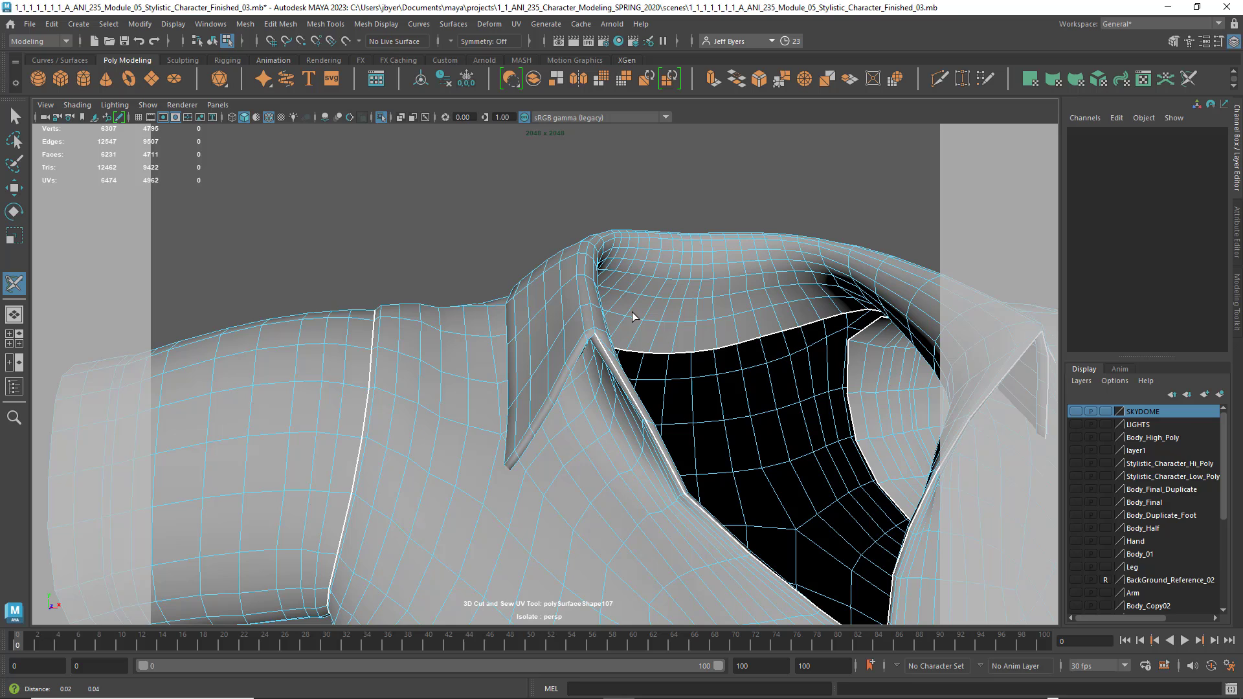
pyautogui.doubleClick(591, 340)
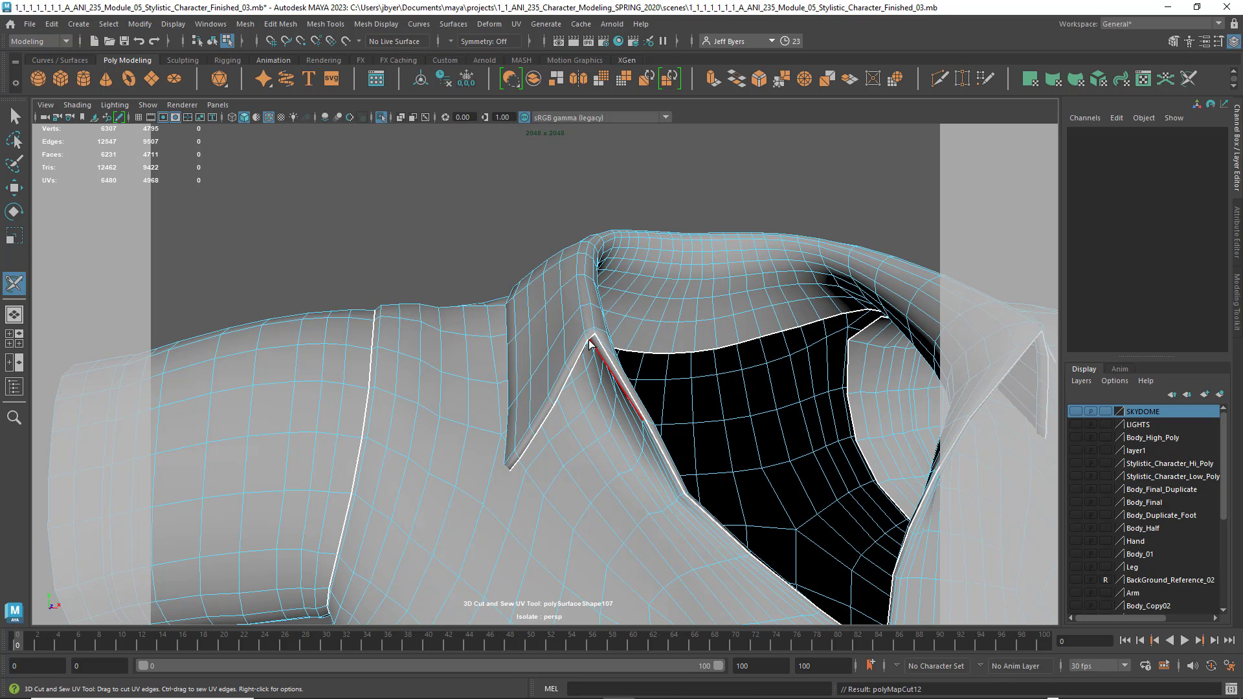
# Step: Cut the UVs along the collar's lower outer edge around the back of the neck
pyautogui.keyDown('alt'); pyautogui.moveTo(590, 343); pyautogui.dragTo(703, 314); pyautogui.keyUp('alt')
pyautogui.press('4')
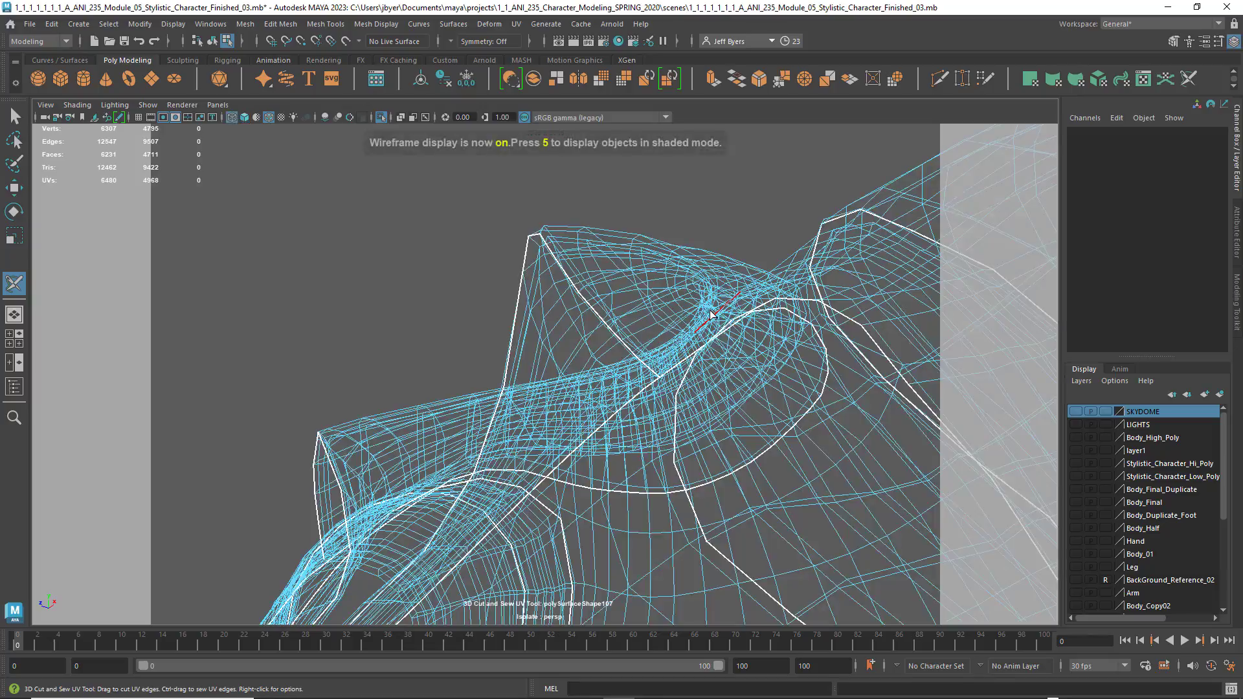
pyautogui.keyDown('alt'); pyautogui.moveTo(753, 353); pyautogui.dragTo(576, 369); pyautogui.keyUp('alt')
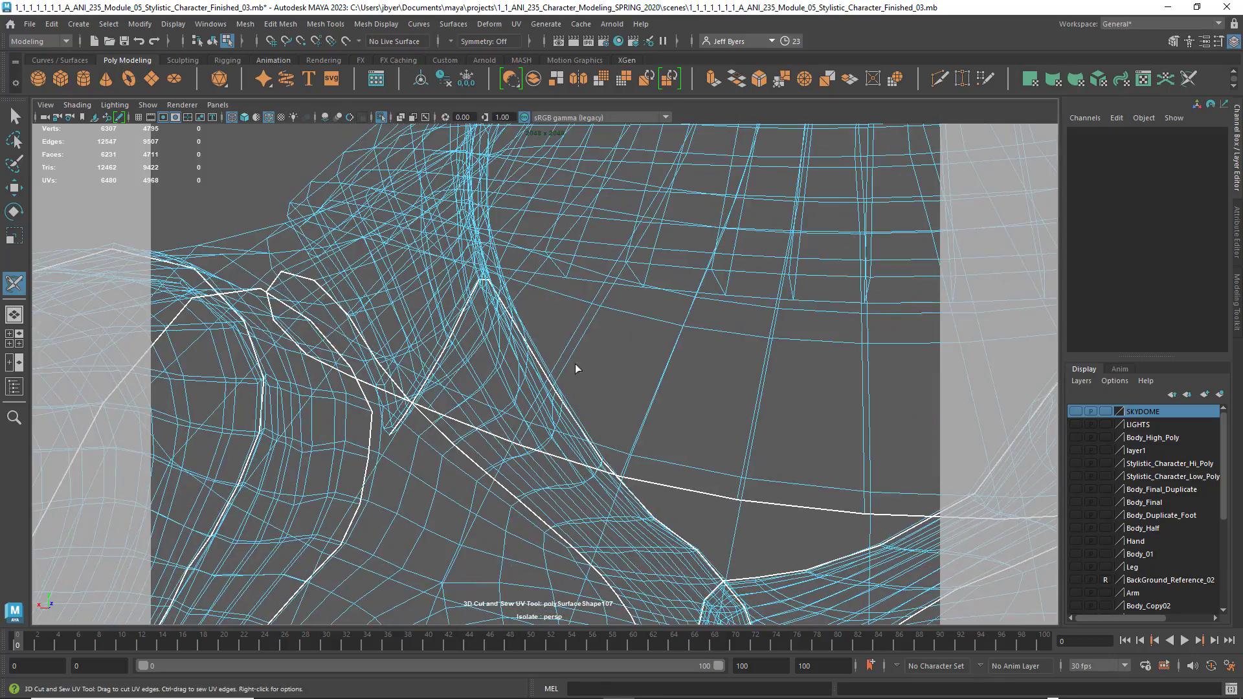
pyautogui.keyDown('alt'); pyautogui.moveTo(412, 230); pyautogui.dragTo(442, 251); pyautogui.keyUp('alt')
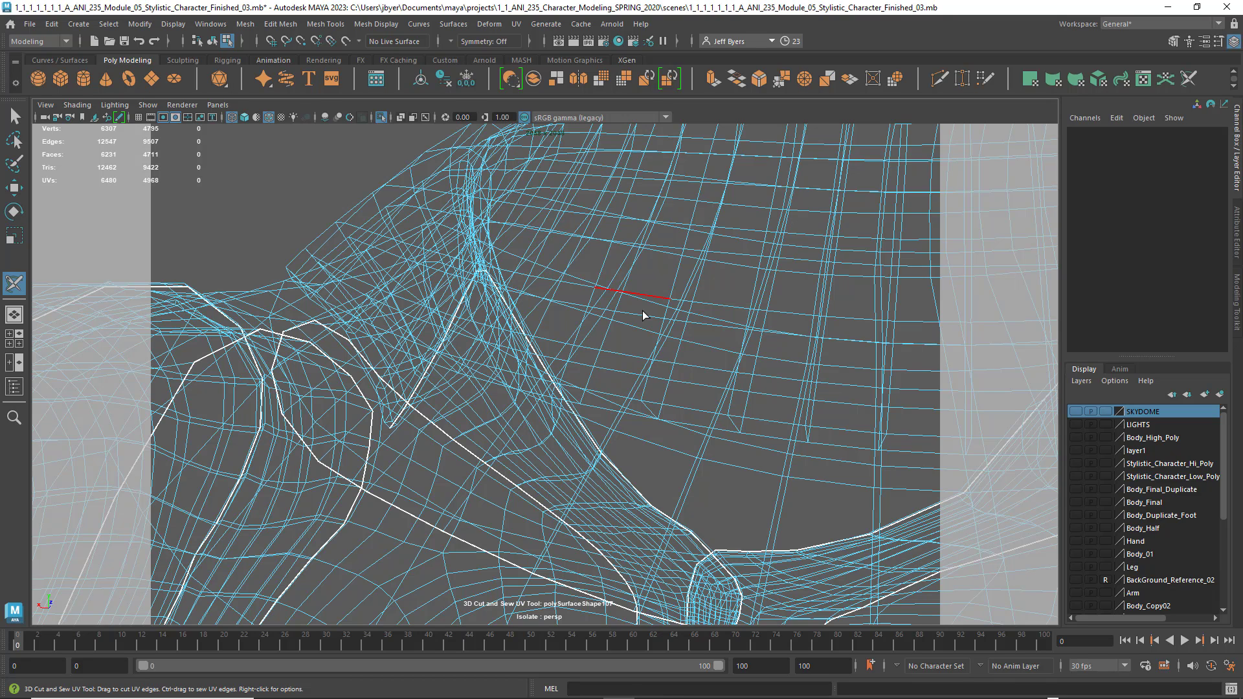
pyautogui.press('5')
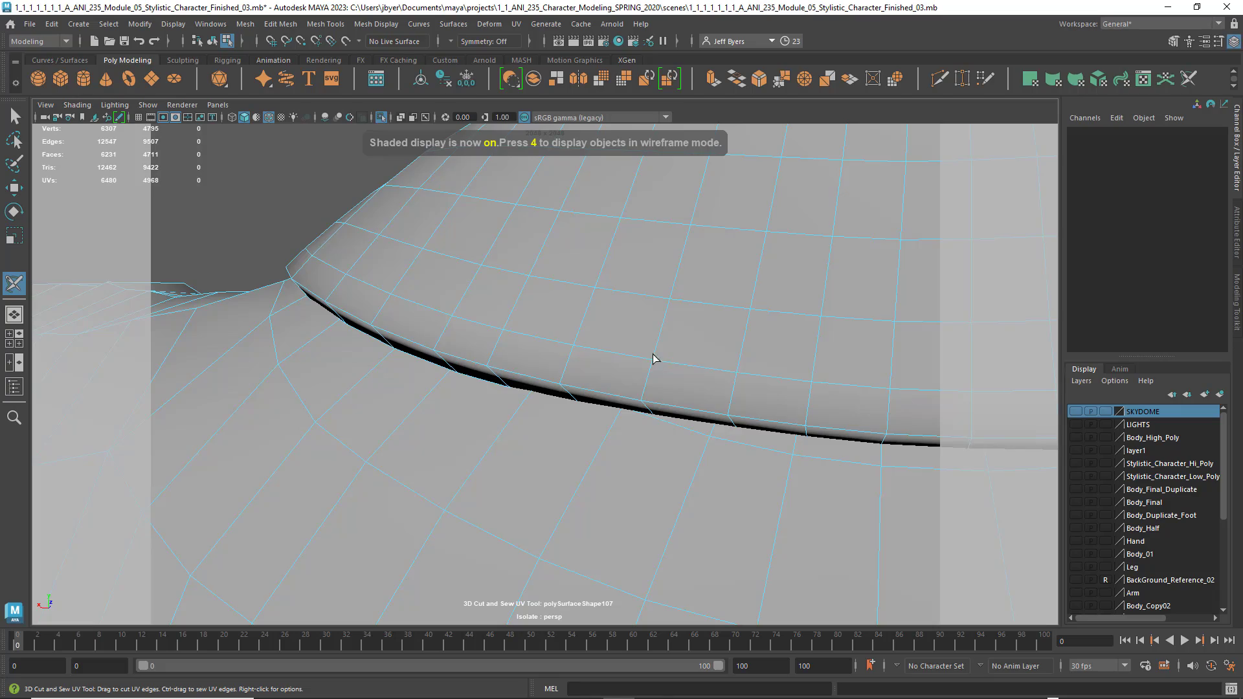
pyautogui.keyDown('alt'); pyautogui.moveTo(654, 358); pyautogui.dragTo(607, 400); pyautogui.keyUp('alt')
pyautogui.scroll(-5, 625, 347)
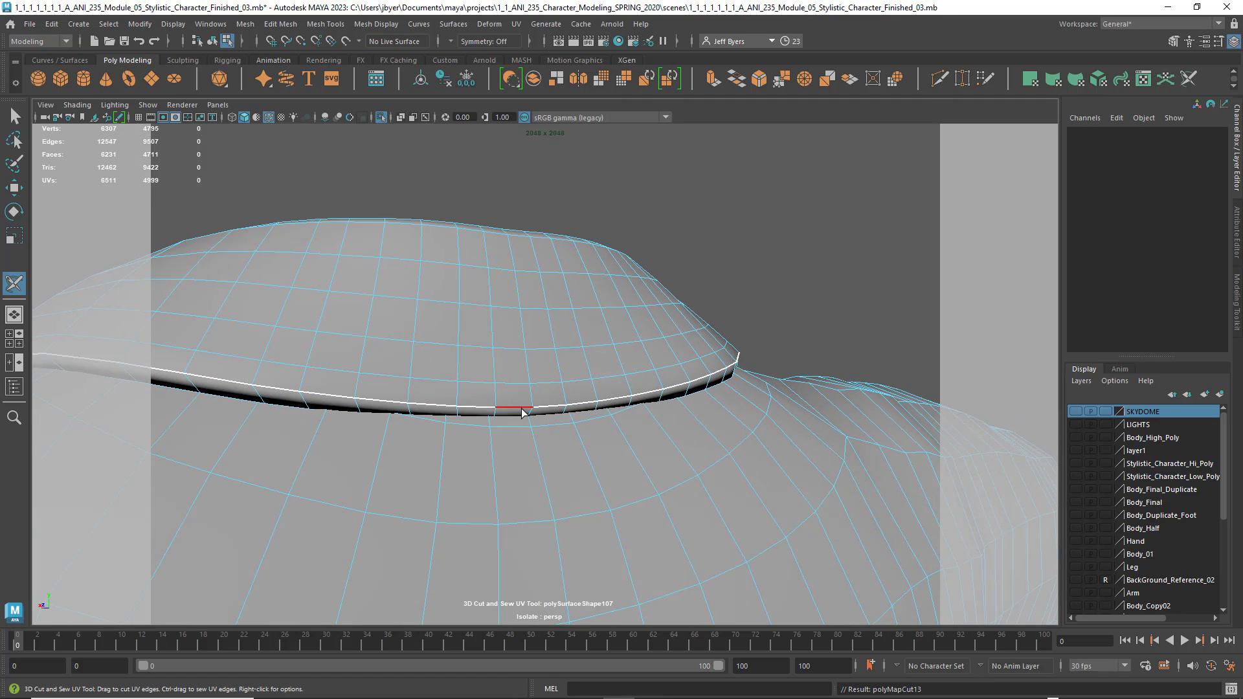
# Step: Examine both collar flap tips in wireframe and shaded display to check how the collar seams connect
pyautogui.keyDown('alt'); pyautogui.moveTo(503, 428); pyautogui.dragTo(702, 321); pyautogui.keyUp('alt')
pyautogui.moveTo(702, 322)
pyautogui.keyDown('alt'); pyautogui.mouseDown(button='right')
pyautogui.moveTo(615, 369)
pyautogui.moveTo(671, 370)
pyautogui.moveTo(680, 333)
pyautogui.mouseUp(button='right'); pyautogui.keyUp('alt')
pyautogui.keyDown('alt'); pyautogui.moveTo(680, 333); pyautogui.dragTo(675, 370); pyautogui.keyUp('alt')
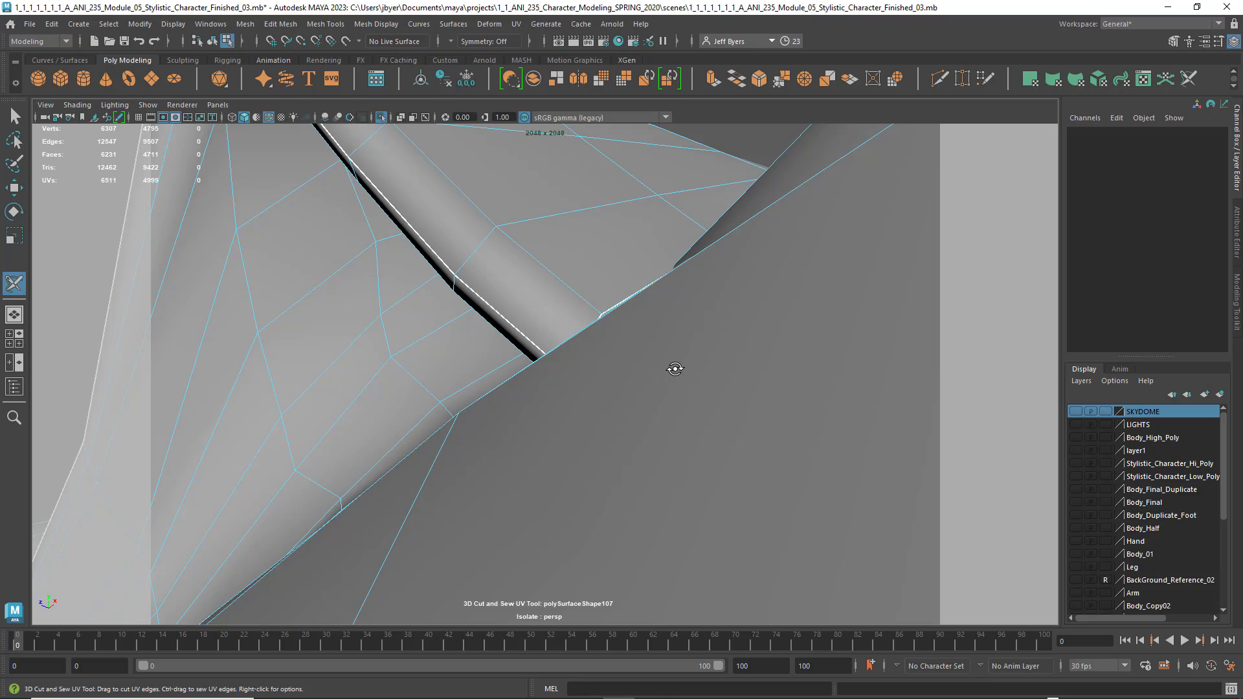
pyautogui.press('4')
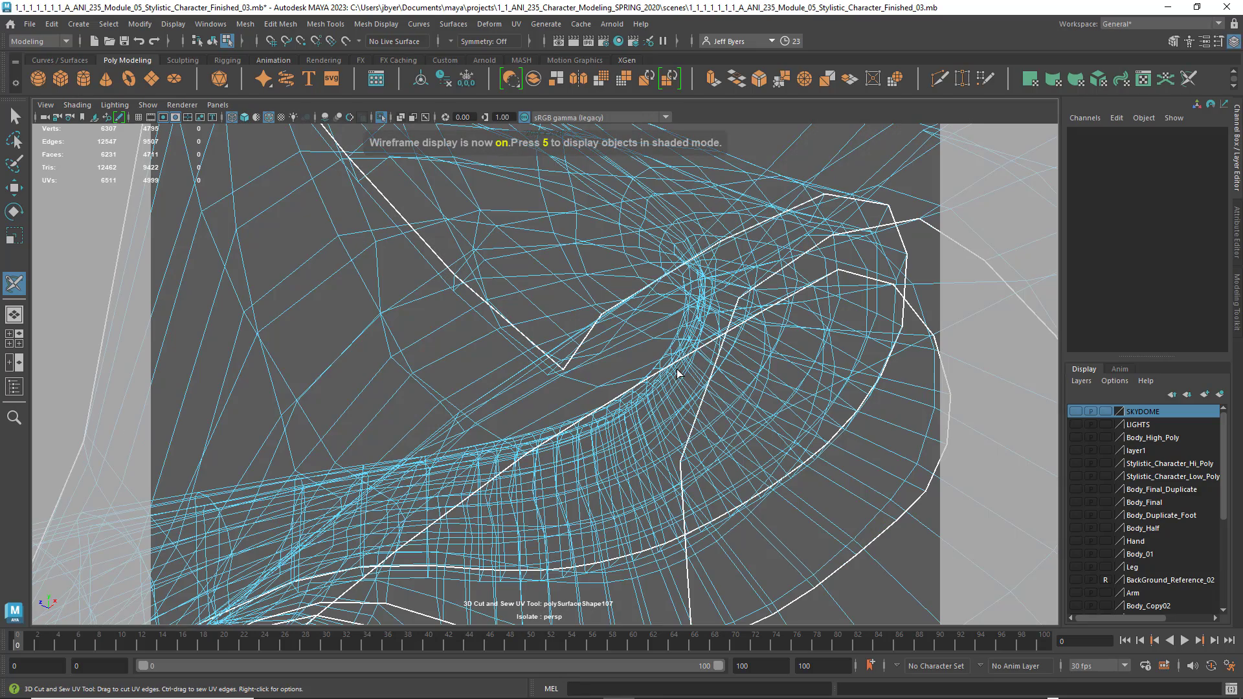
pyautogui.keyDown('alt'); pyautogui.moveTo(597, 357); pyautogui.dragTo(593, 355); pyautogui.keyUp('alt')
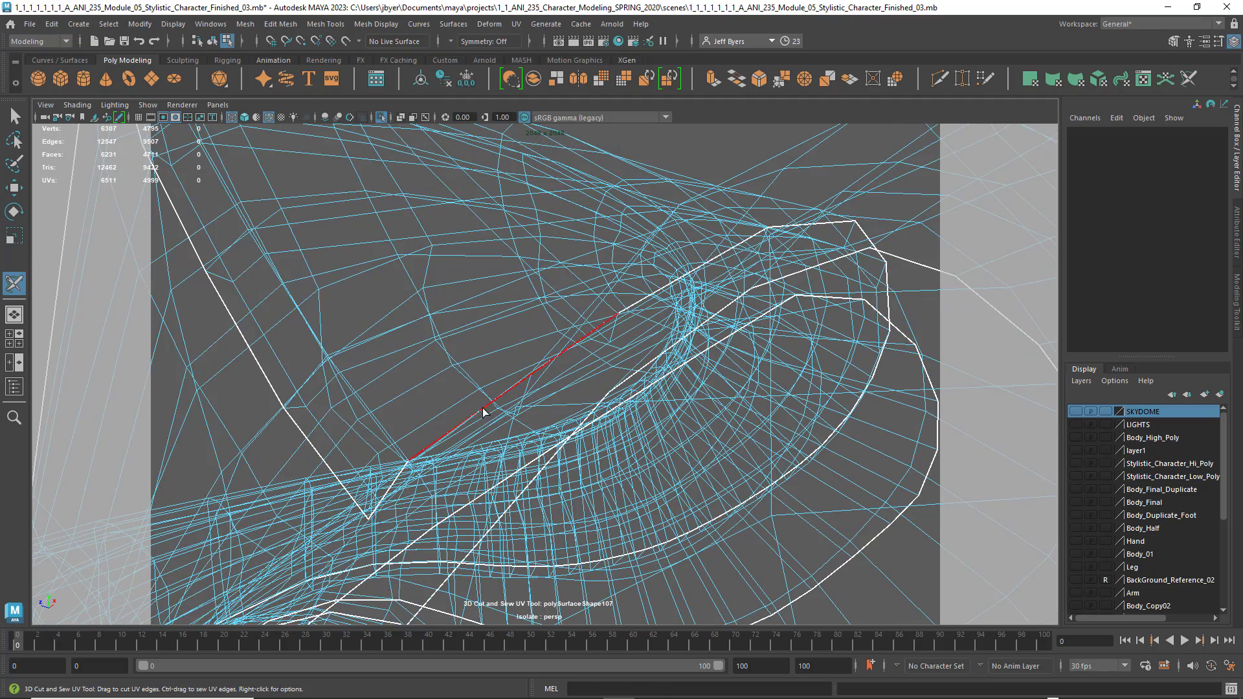
pyautogui.keyDown('alt'); pyautogui.moveTo(506, 410); pyautogui.dragTo(511, 405); pyautogui.keyUp('alt')
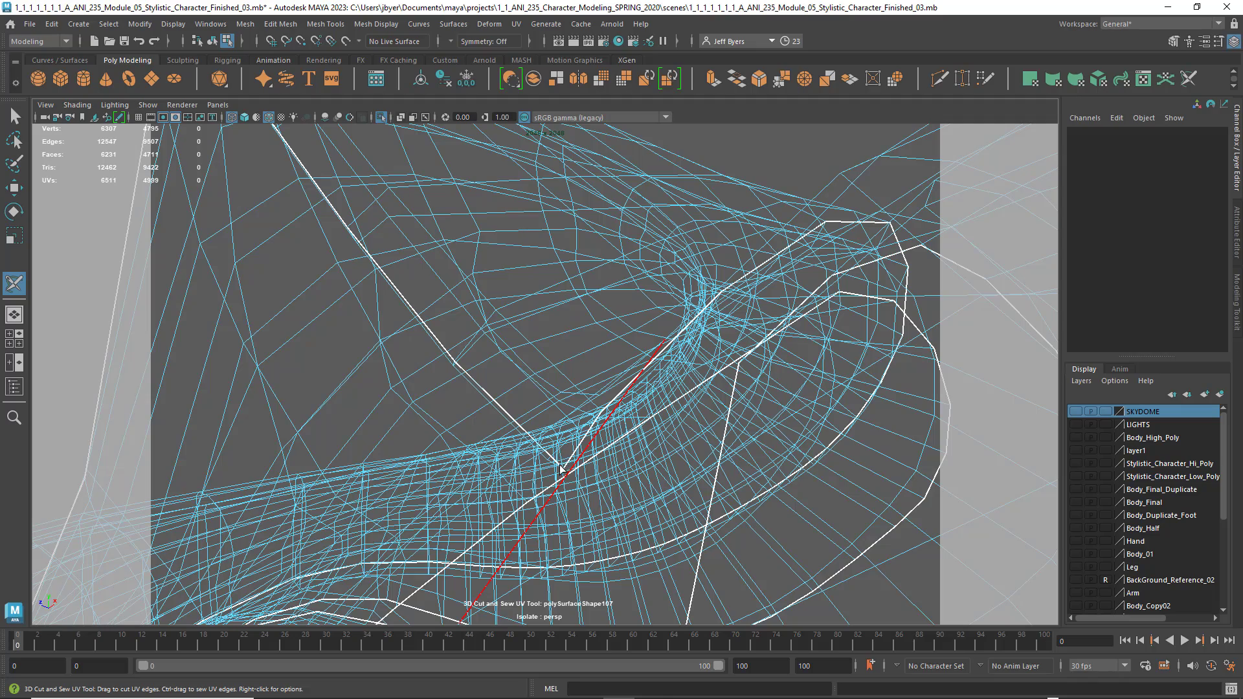
pyautogui.keyDown('alt'); pyautogui.moveTo(575, 463); pyautogui.dragTo(592, 459); pyautogui.keyUp('alt')
pyautogui.keyDown('alt'); pyautogui.moveTo(606, 416); pyautogui.dragTo(600, 424); pyautogui.keyUp('alt')
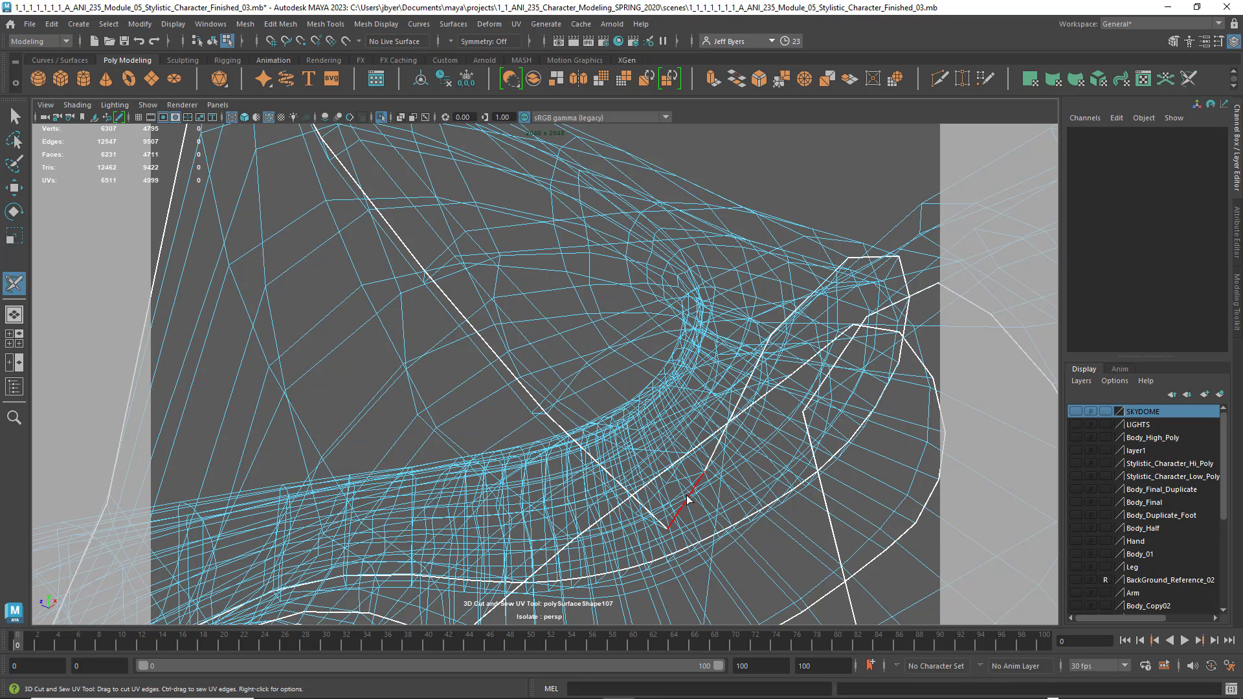
pyautogui.press('5')
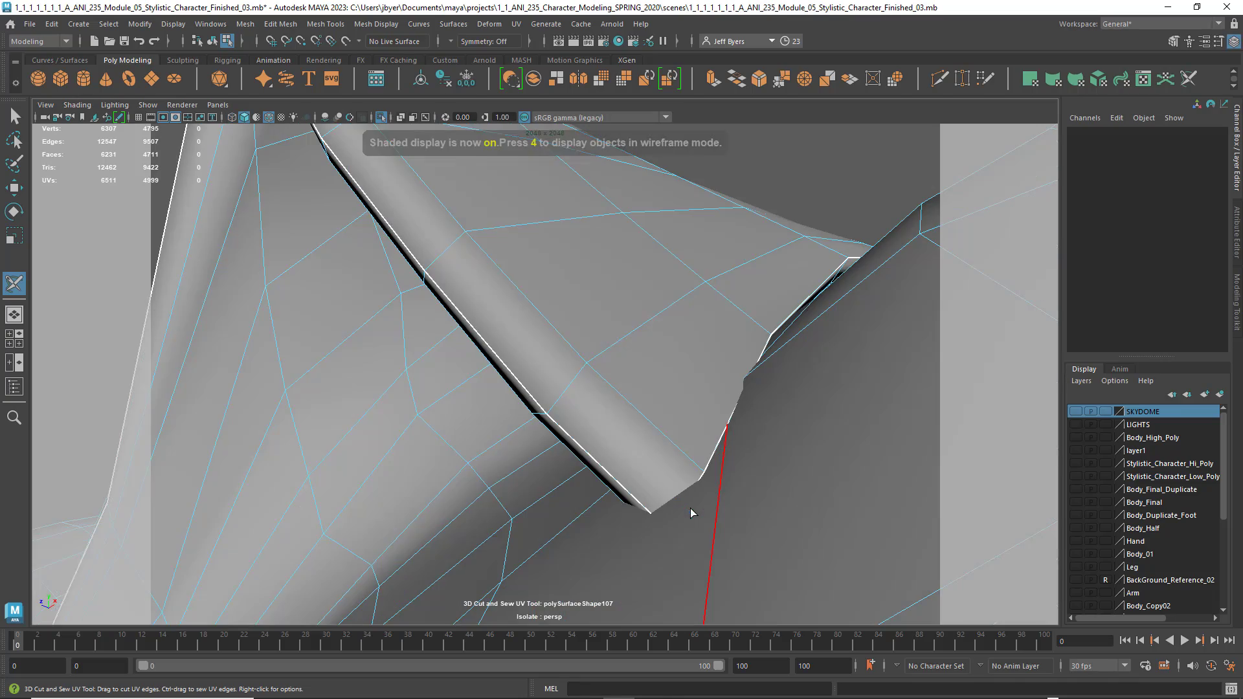
pyautogui.moveTo(656, 447)
pyautogui.keyDown('alt'); pyautogui.mouseDown()
pyautogui.moveTo(624, 451)
pyautogui.moveTo(741, 447)
pyautogui.moveTo(636, 439)
pyautogui.mouseUp(); pyautogui.keyUp('alt')
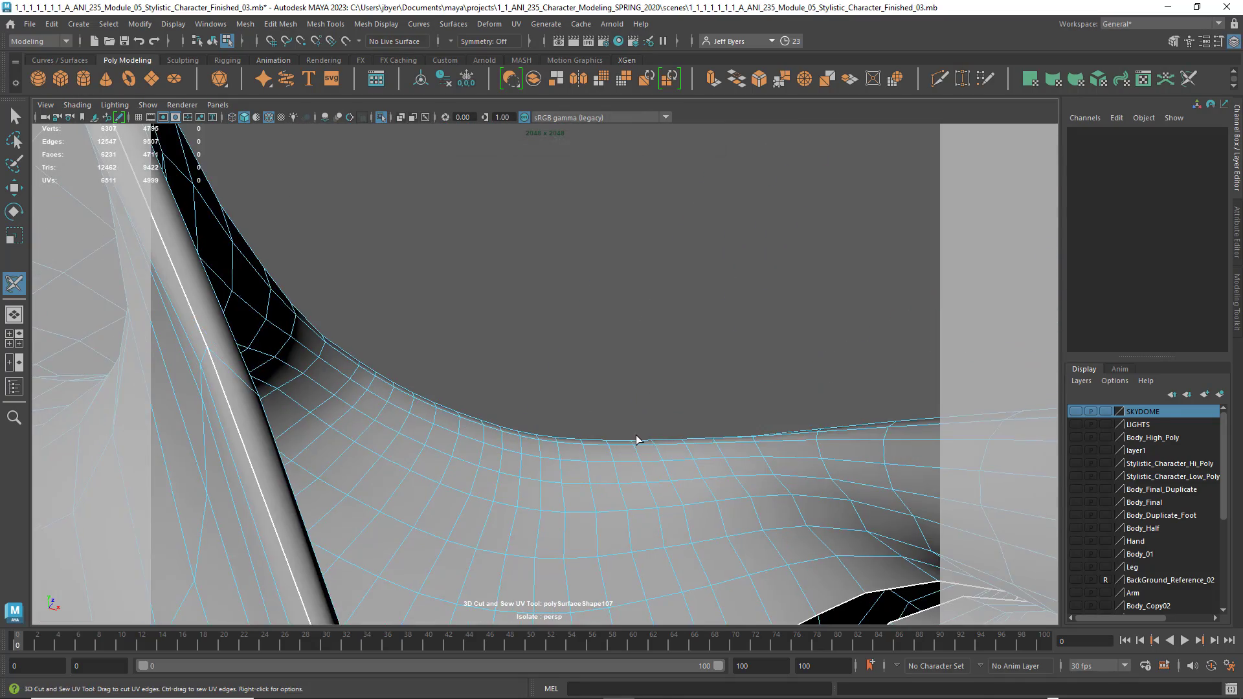
pyautogui.moveTo(635, 438)
pyautogui.keyDown('alt'); pyautogui.mouseDown(button='middle')
pyautogui.moveTo(588, 452)
pyautogui.moveTo(616, 452)
pyautogui.mouseUp(button='middle'); pyautogui.keyUp('alt')
pyautogui.keyDown('alt'); pyautogui.moveTo(555, 449); pyautogui.dragTo(594, 441); pyautogui.keyUp('alt')
pyautogui.keyDown('alt'); pyautogui.moveTo(541, 393); pyautogui.dragTo(580, 423); pyautogui.keyUp('alt')
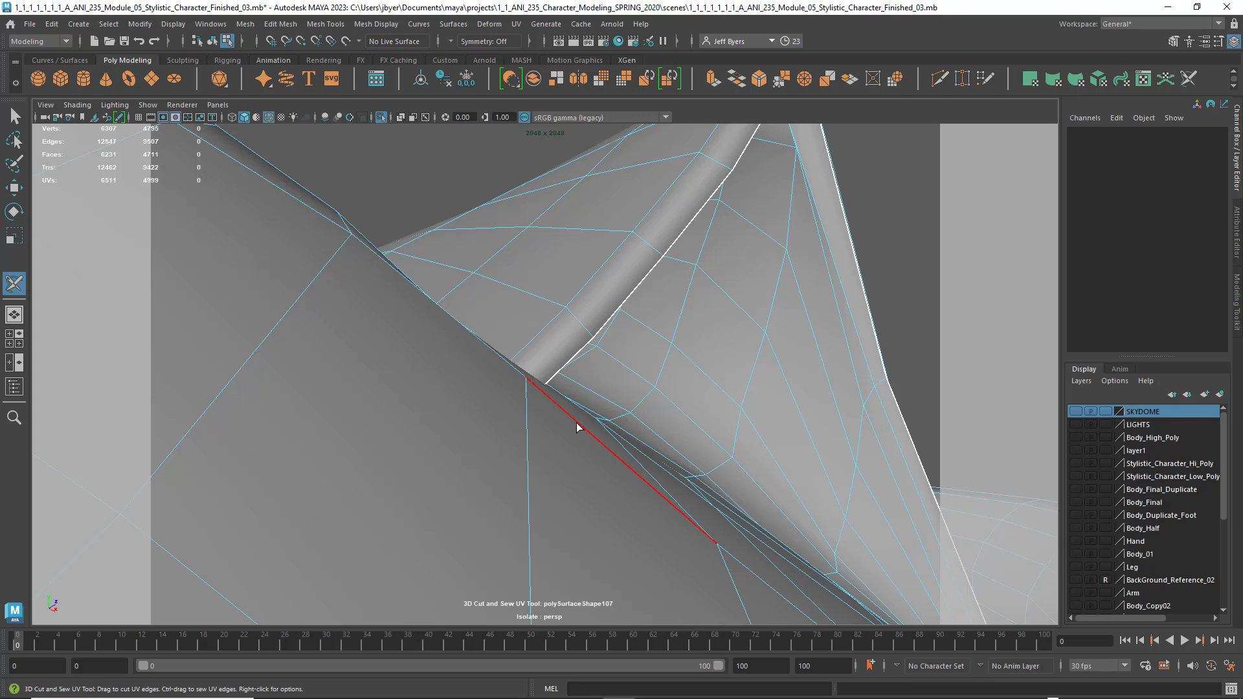
pyautogui.press('4')
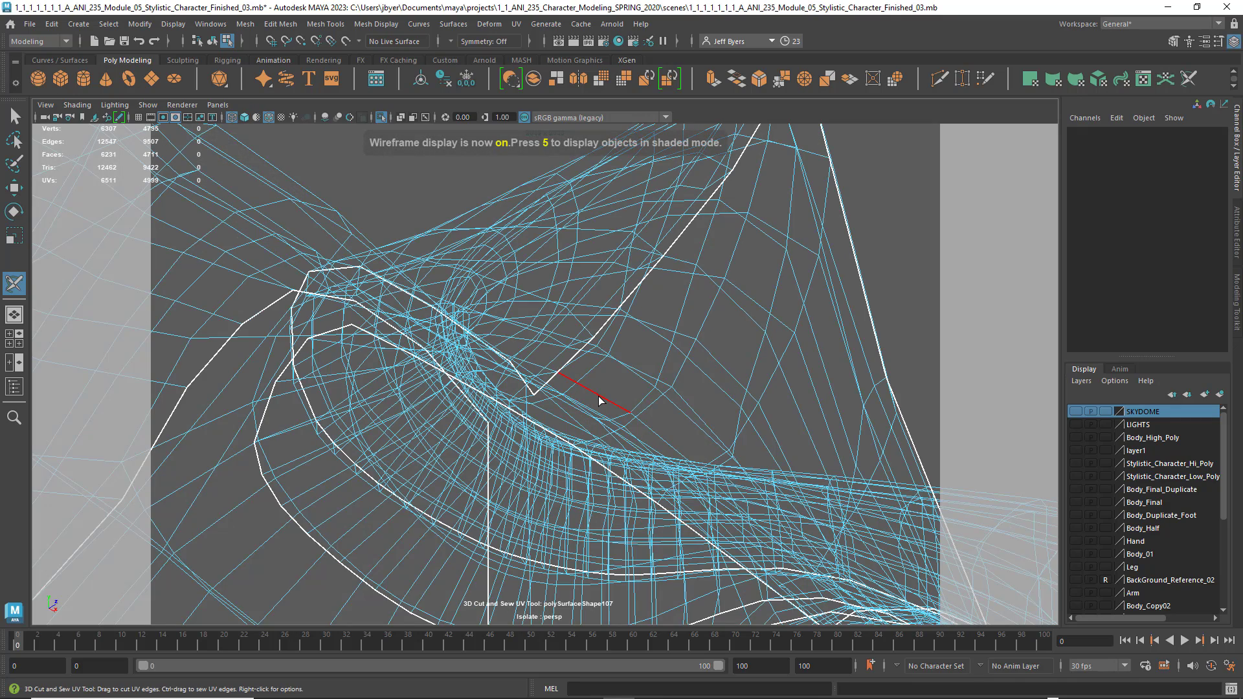
pyautogui.press('5')
# Step: Cut the UVs along the vertical centre line at the back of the collar
pyautogui.moveTo(619, 416)
pyautogui.keyDown('alt'); pyautogui.mouseDown()
pyautogui.moveTo(605, 395)
pyautogui.moveTo(620, 414)
pyautogui.moveTo(577, 445)
pyautogui.moveTo(586, 544)
pyautogui.moveTo(585, 486)
pyautogui.moveTo(538, 414)
pyautogui.moveTo(582, 421)
pyautogui.moveTo(371, 462)
pyautogui.moveTo(533, 466)
pyautogui.moveTo(569, 436)
pyautogui.moveTo(581, 448)
pyautogui.moveTo(594, 438)
pyautogui.moveTo(550, 452)
pyautogui.mouseUp(); pyautogui.keyUp('alt')
pyautogui.click(548, 452)
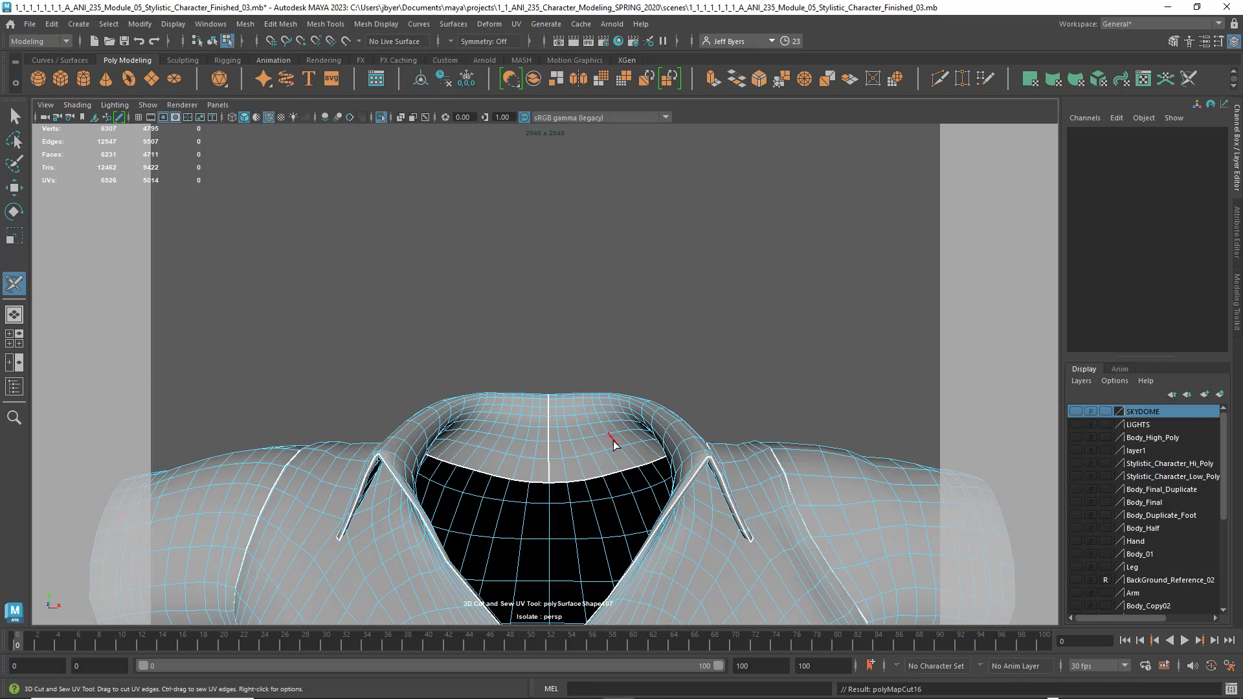
pyautogui.keyDown('alt'); pyautogui.moveTo(614, 443); pyautogui.dragTo(367, 461); pyautogui.keyUp('alt')
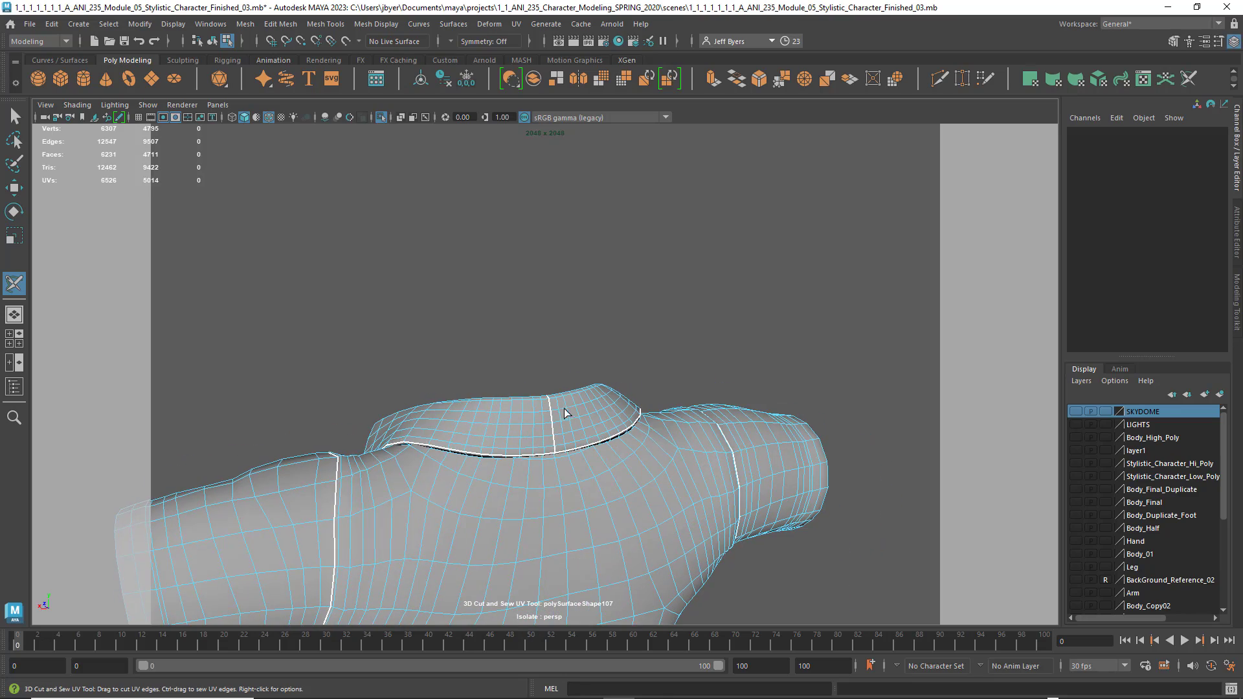
# Step: Cut the UVs around the full outer edge loop of the character's left sleeve cuff
pyautogui.moveTo(597, 460)
pyautogui.keyDown('alt'); pyautogui.mouseDown()
pyautogui.moveTo(516, 459)
pyautogui.moveTo(597, 459)
pyautogui.mouseUp(); pyautogui.keyUp('alt')
pyautogui.keyDown('alt'); pyautogui.moveTo(606, 429); pyautogui.dragTo(592, 310, button='middle'); pyautogui.keyUp('alt')
pyautogui.keyDown('alt'); pyautogui.moveTo(568, 550); pyautogui.dragTo(666, 412); pyautogui.keyUp('alt')
pyautogui.keyDown('alt'); pyautogui.moveTo(727, 412); pyautogui.dragTo(486, 434); pyautogui.keyUp('alt')
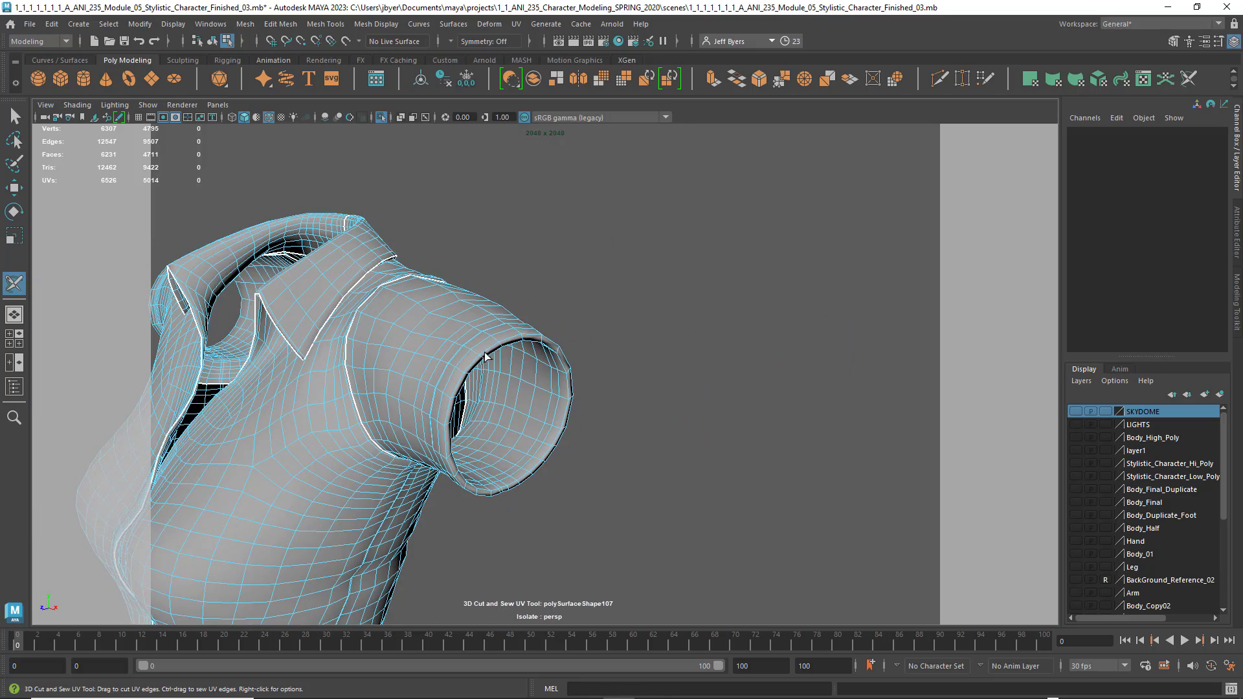
pyautogui.scroll(2, 521, 392)
pyautogui.scroll(3, 518, 388)
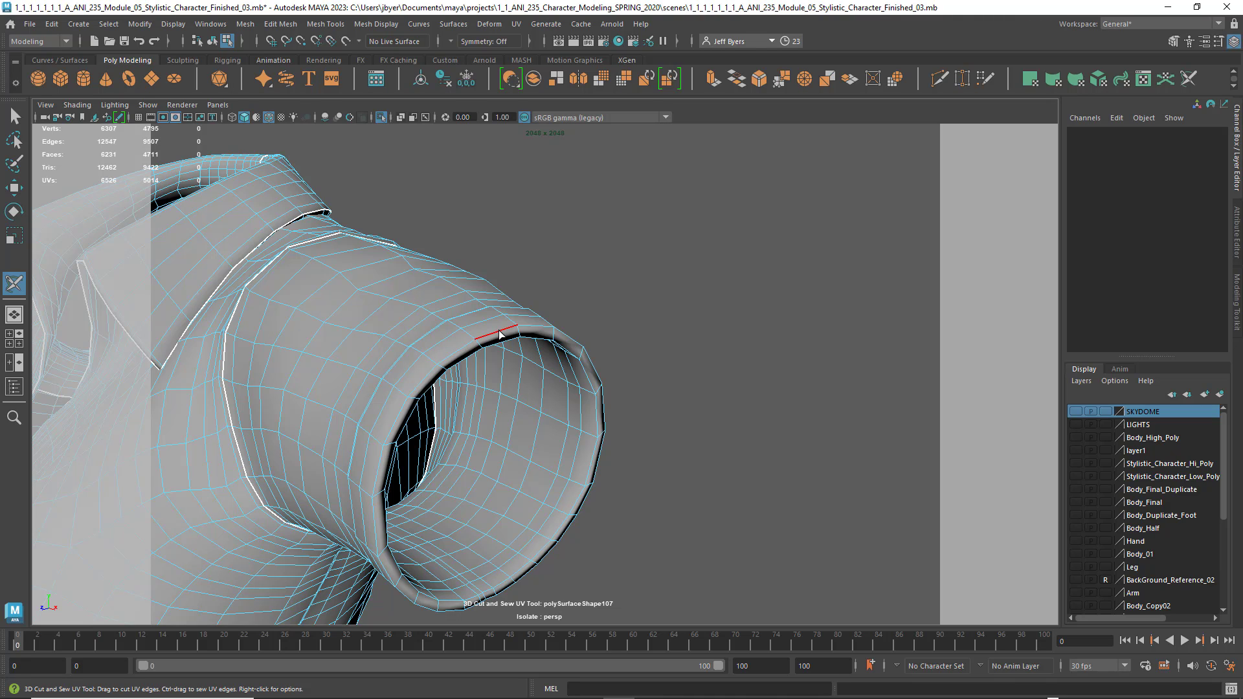
pyautogui.doubleClick(500, 334)
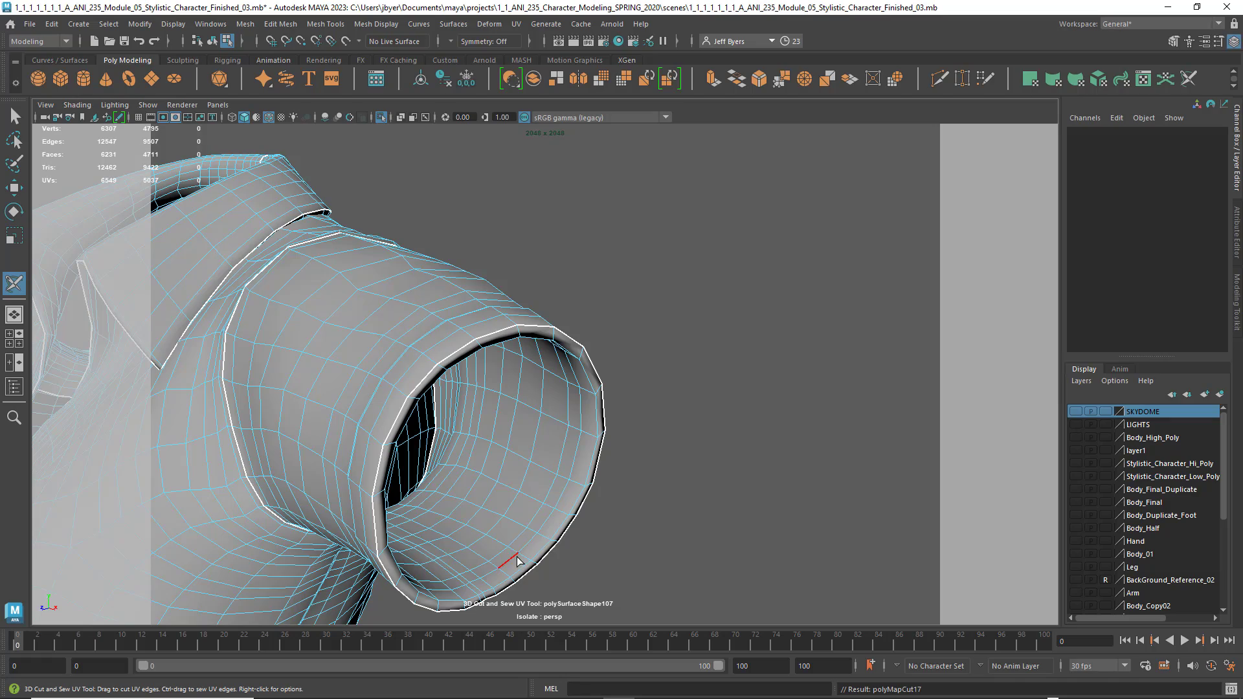
# Step: Cut the UVs around the full outer edge loop of the character's right sleeve cuff
pyautogui.keyDown('alt'); pyautogui.moveTo(528, 535); pyautogui.dragTo(661, 528); pyautogui.keyUp('alt')
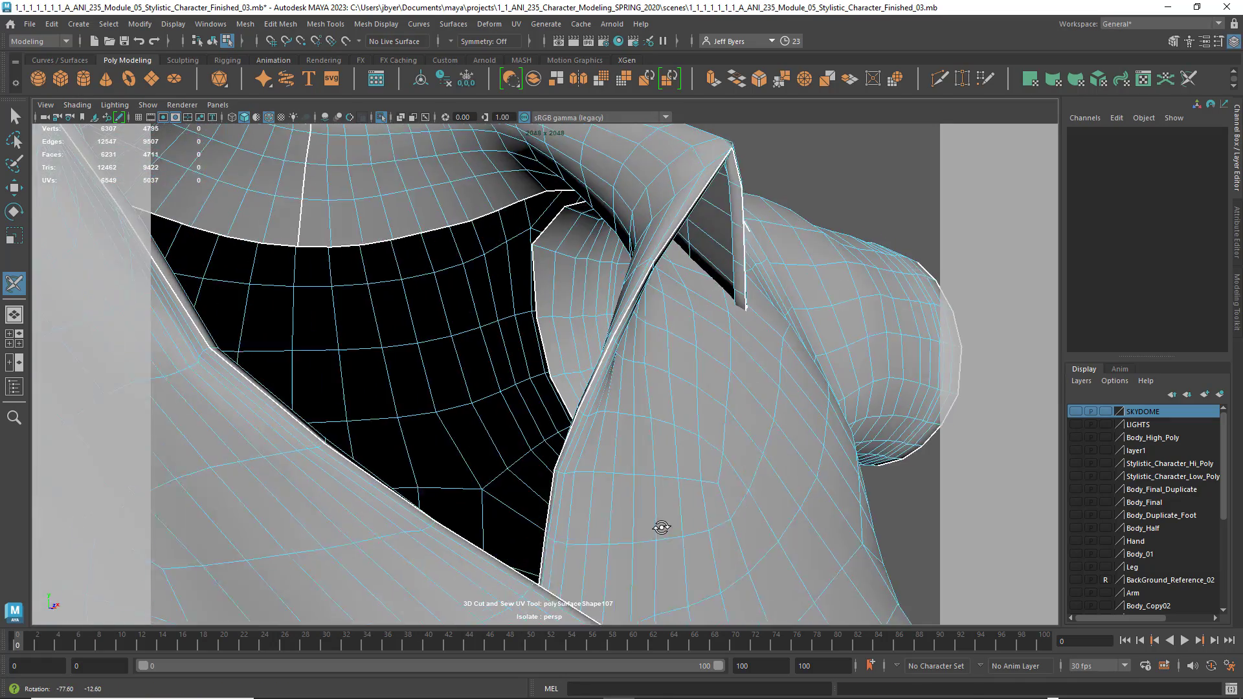
pyautogui.scroll(-10, 661, 527)
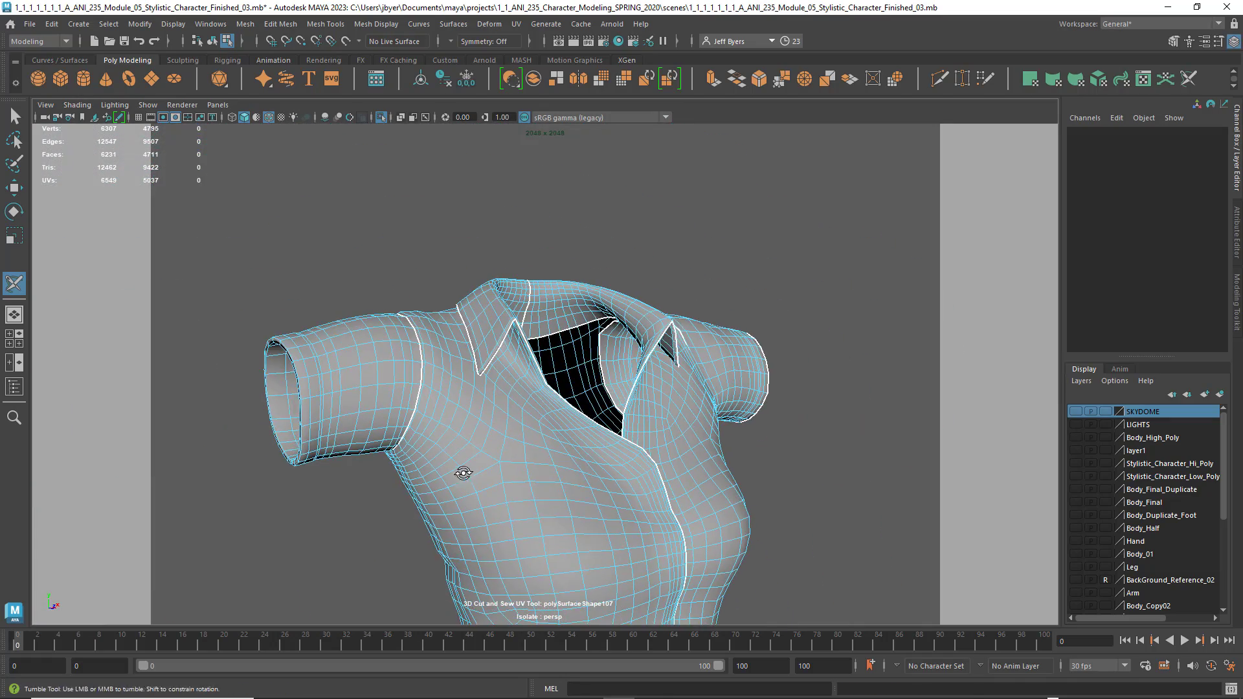
pyautogui.keyDown('alt'); pyautogui.moveTo(463, 473); pyautogui.dragTo(488, 475); pyautogui.keyUp('alt')
pyautogui.scroll(3, 489, 474)
pyautogui.keyDown('alt'); pyautogui.moveTo(437, 380); pyautogui.dragTo(454, 395); pyautogui.keyUp('alt')
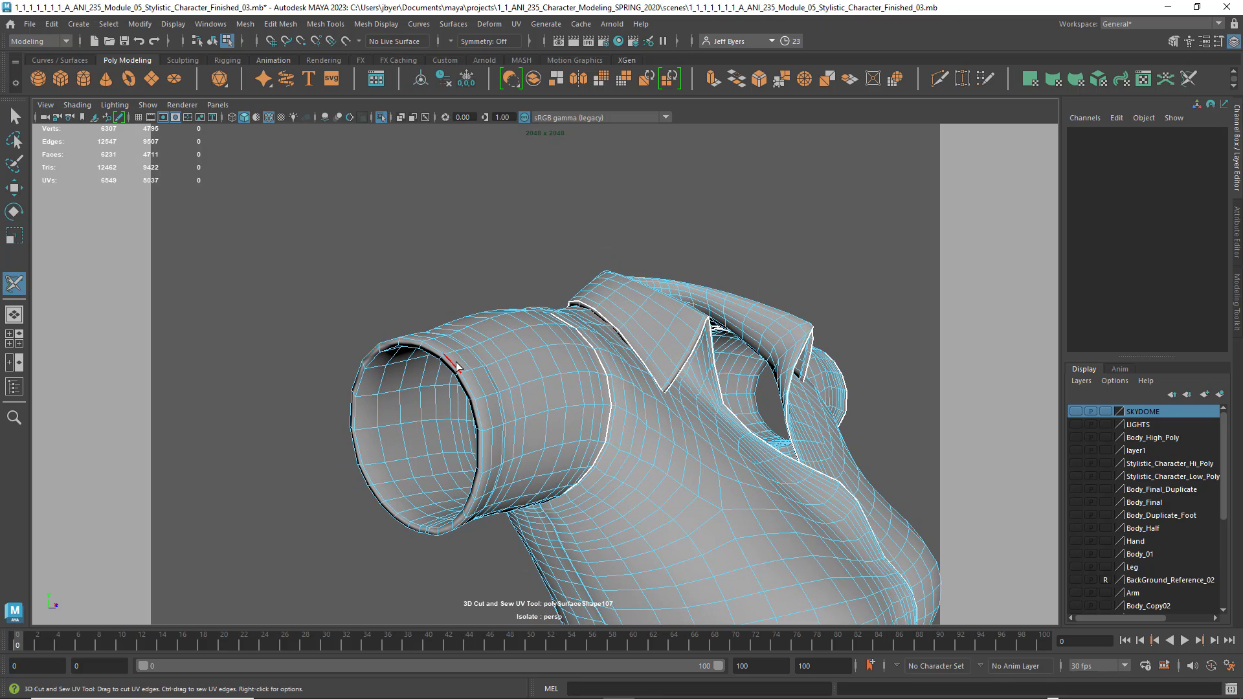
pyautogui.scroll(4, 452, 366)
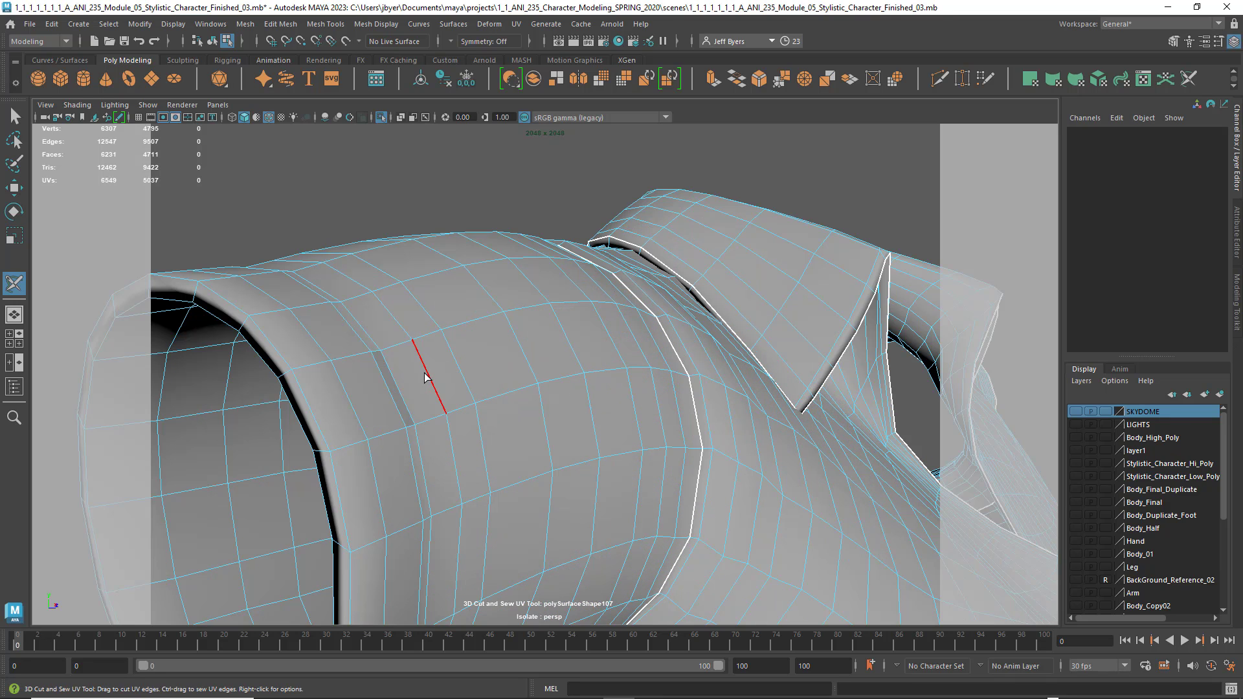
pyautogui.doubleClick(311, 408)
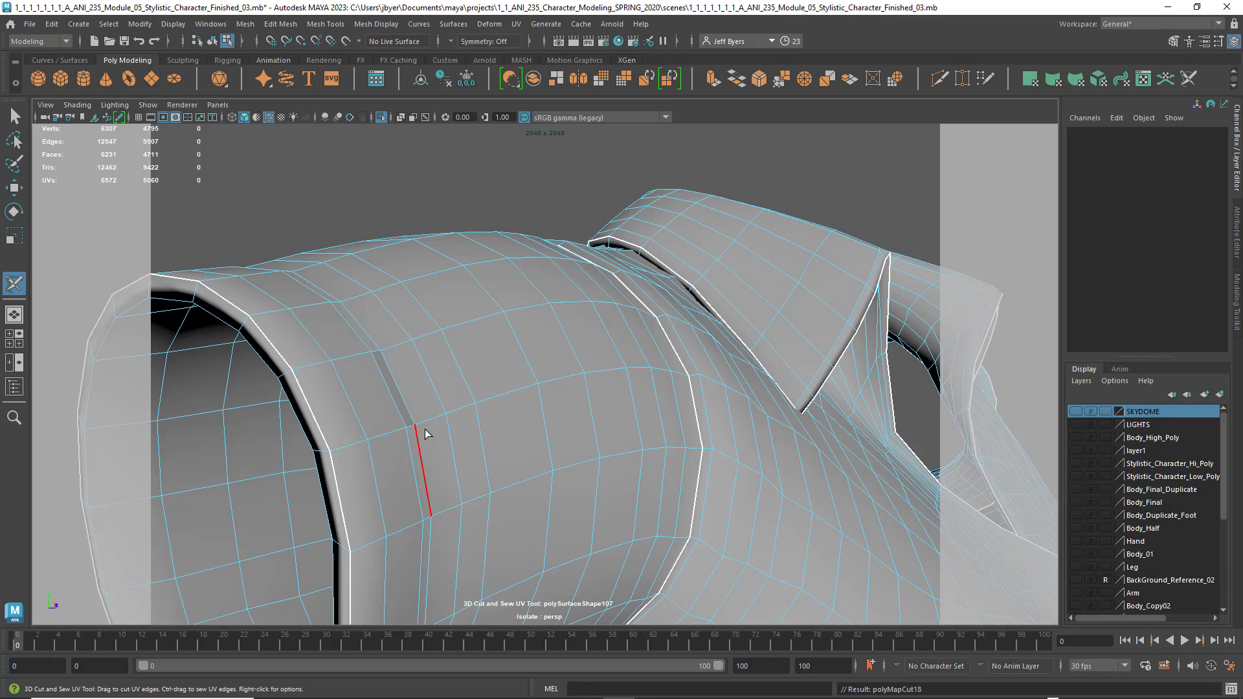
# Step: Cut the UVs across the right cuff rim and along the underside of the right sleeve up to the armhole seam
pyautogui.scroll(-4, 424, 432)
pyautogui.keyDown('alt'); pyautogui.moveTo(506, 442); pyautogui.dragTo(714, 469); pyautogui.keyUp('alt')
pyautogui.keyDown('alt'); pyautogui.moveTo(715, 469); pyautogui.dragTo(447, 481, button='middle'); pyautogui.keyUp('alt')
pyautogui.scroll(2, 466, 354)
pyautogui.scroll(1, 440, 476)
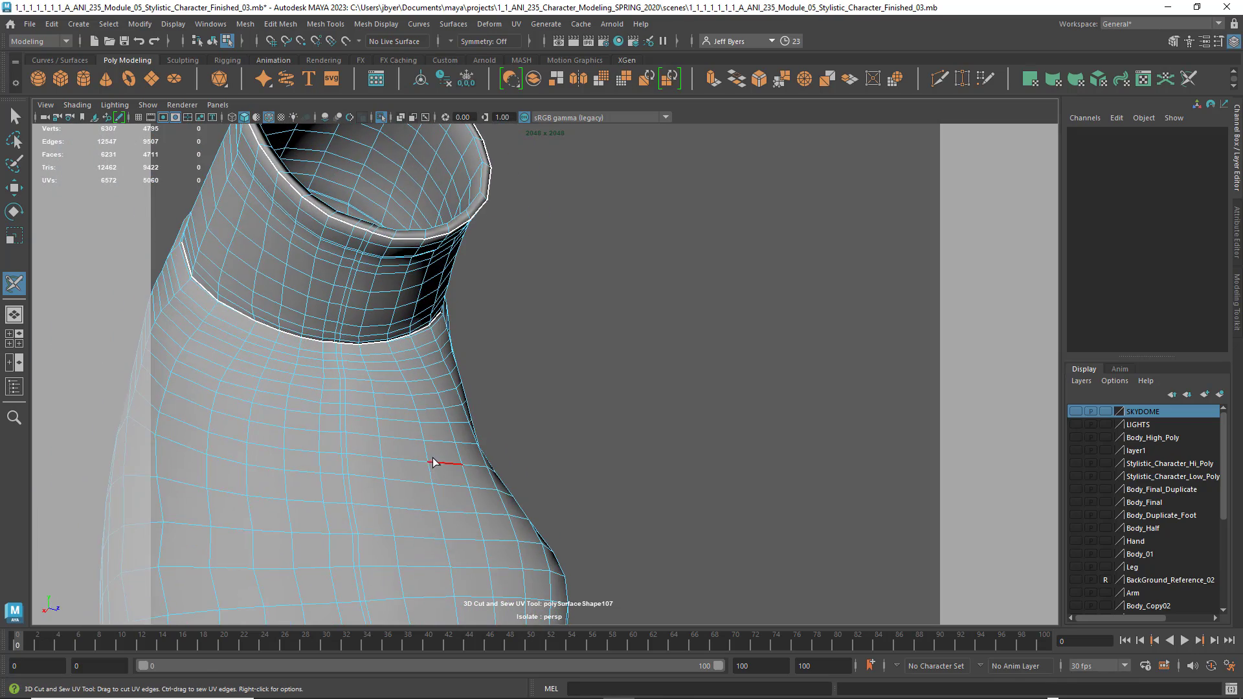
pyautogui.scroll(1, 424, 457)
pyautogui.scroll(1, 363, 437)
pyautogui.keyDown('alt'); pyautogui.moveTo(351, 437); pyautogui.dragTo(308, 506); pyautogui.keyUp('alt')
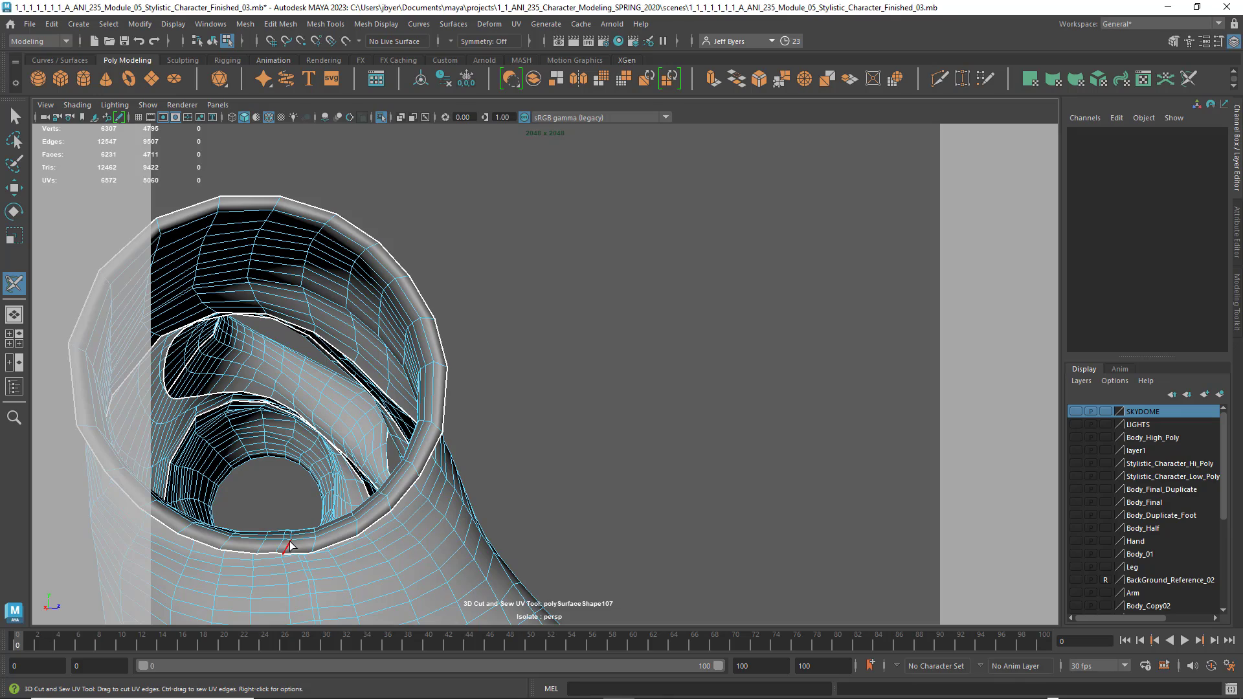
pyautogui.moveTo(303, 529)
pyautogui.keyDown('alt'); pyautogui.mouseDown()
pyautogui.moveTo(305, 479)
pyautogui.moveTo(316, 513)
pyautogui.mouseUp(); pyautogui.keyUp('alt')
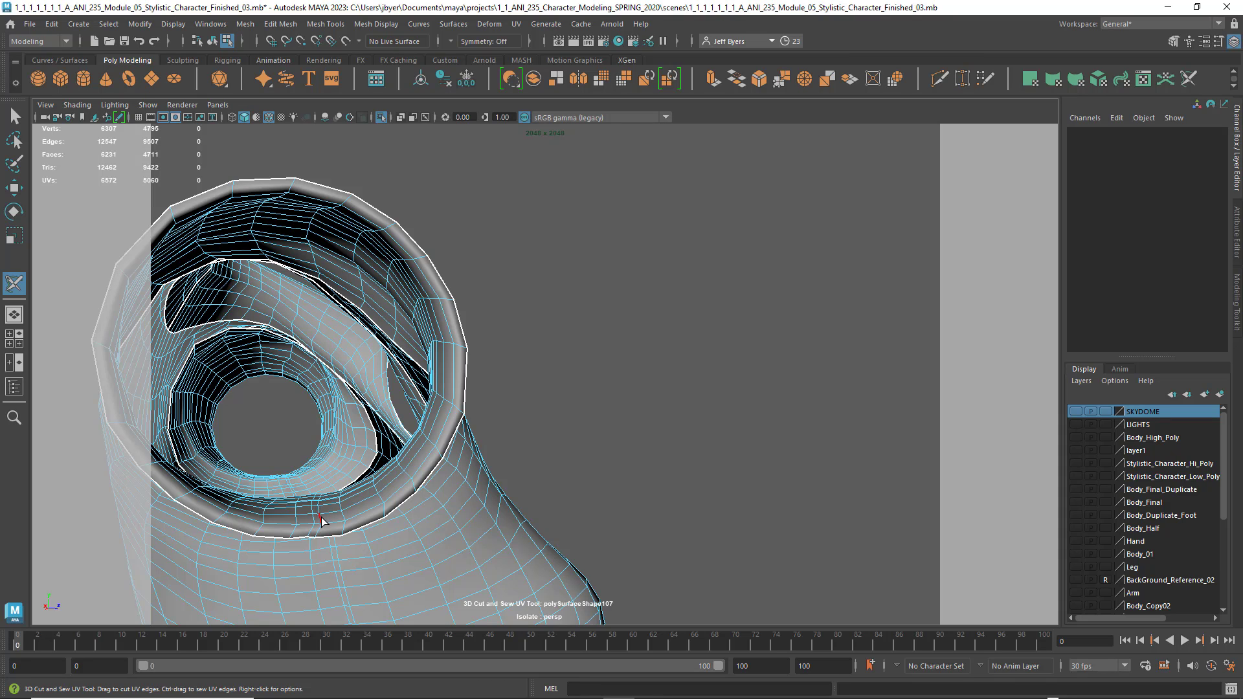
pyautogui.click(320, 517)
pyautogui.keyDown('alt'); pyautogui.moveTo(345, 528); pyautogui.dragTo(347, 503); pyautogui.keyUp('alt')
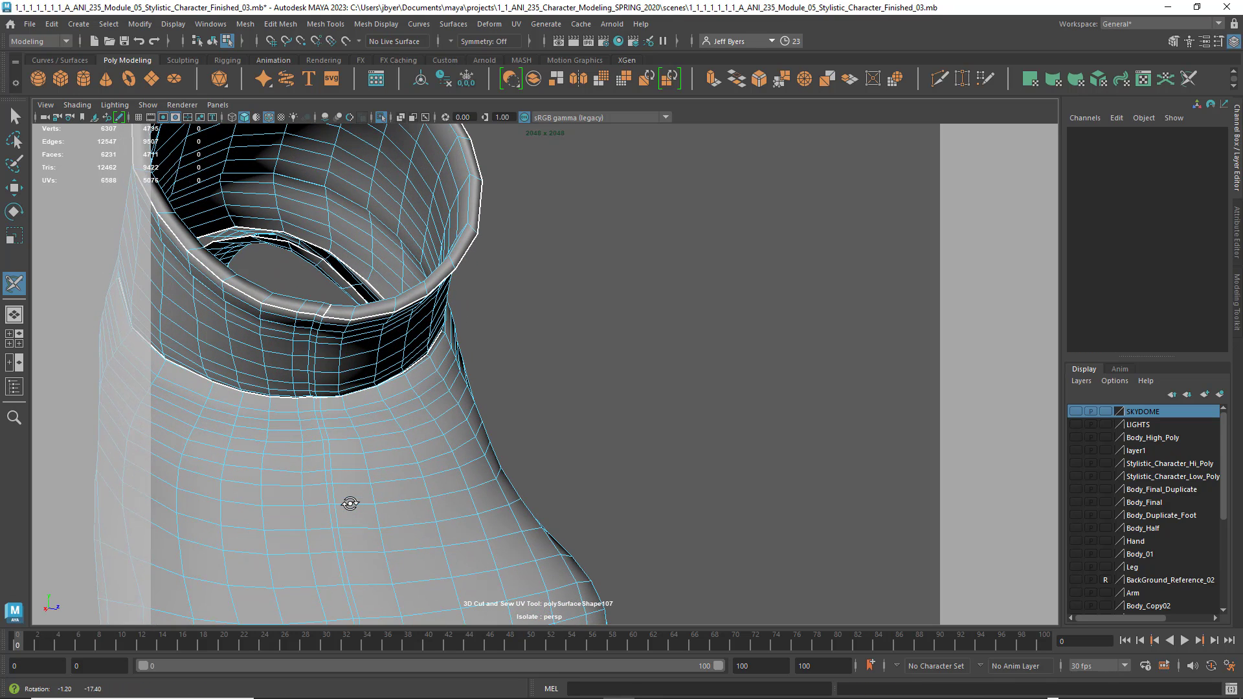
pyautogui.click(321, 322)
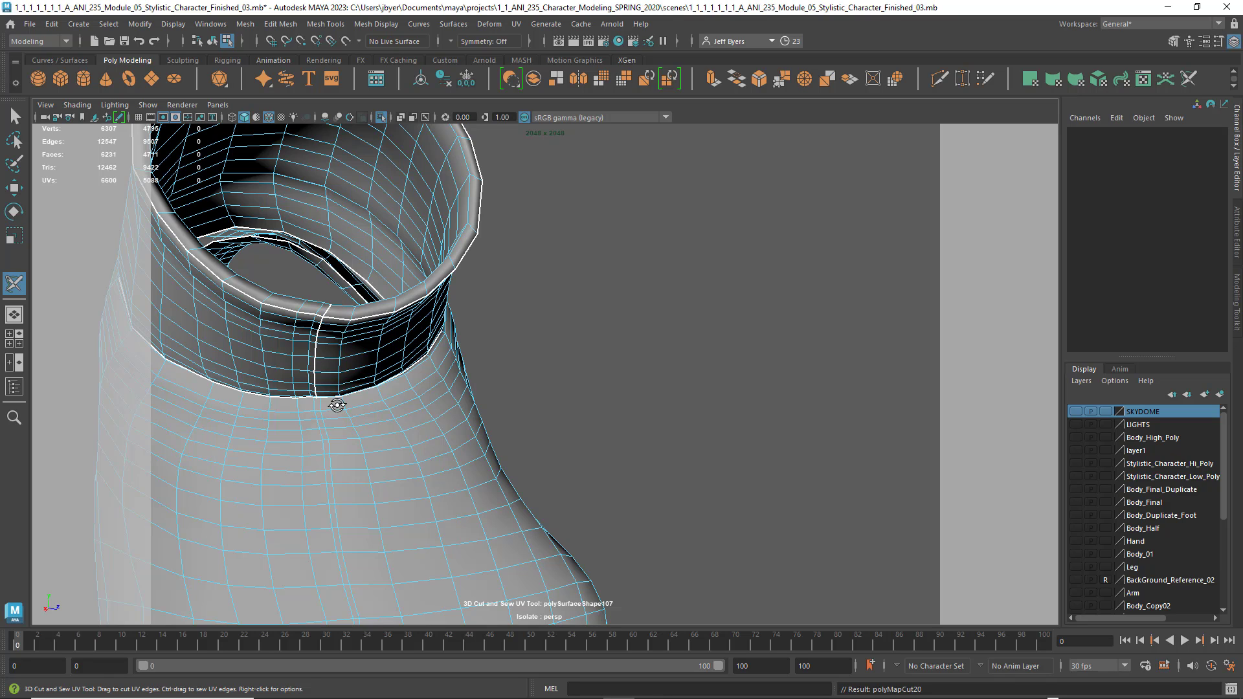
# Step: Cut the UVs from the right armhole seam down the right side of the torso along the edge loop below the sleeve seam
pyautogui.moveTo(336, 405)
pyautogui.keyDown('alt'); pyautogui.mouseDown()
pyautogui.moveTo(350, 389)
pyautogui.moveTo(338, 423)
pyautogui.mouseUp(); pyautogui.keyUp('alt')
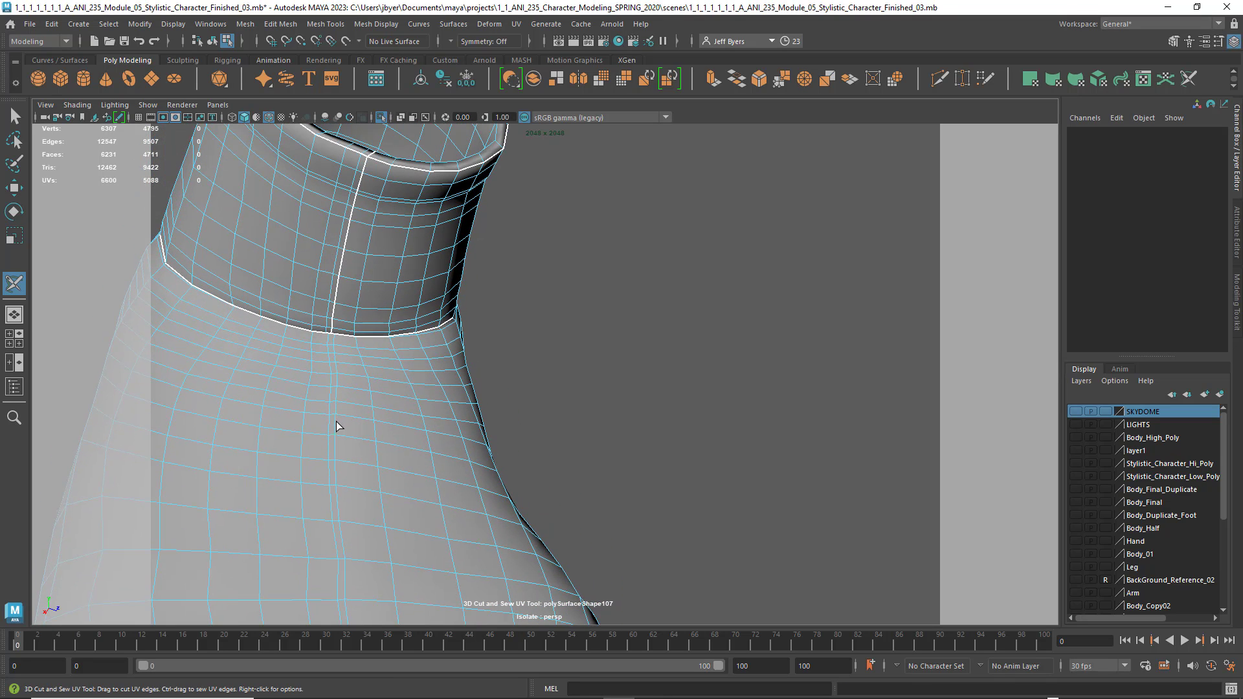
pyautogui.scroll(4, 336, 421)
pyautogui.keyDown('alt'); pyautogui.moveTo(273, 370); pyautogui.dragTo(371, 397, button='middle'); pyautogui.keyUp('alt')
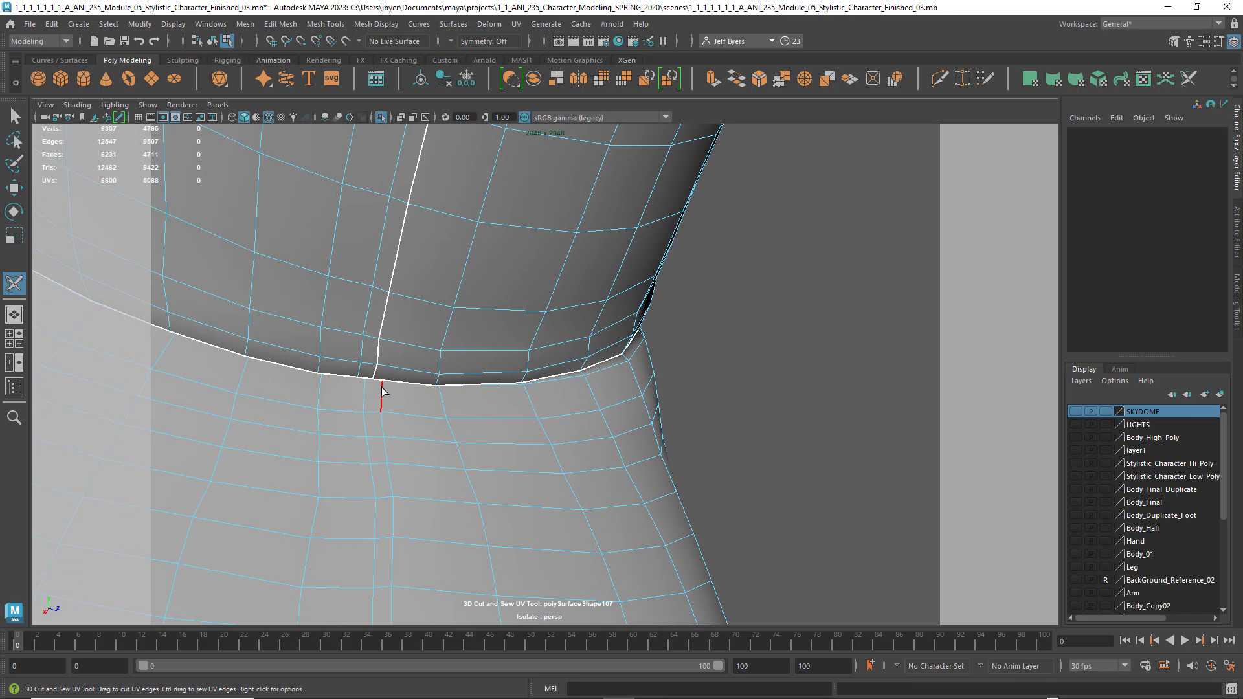
pyautogui.doubleClick(382, 391)
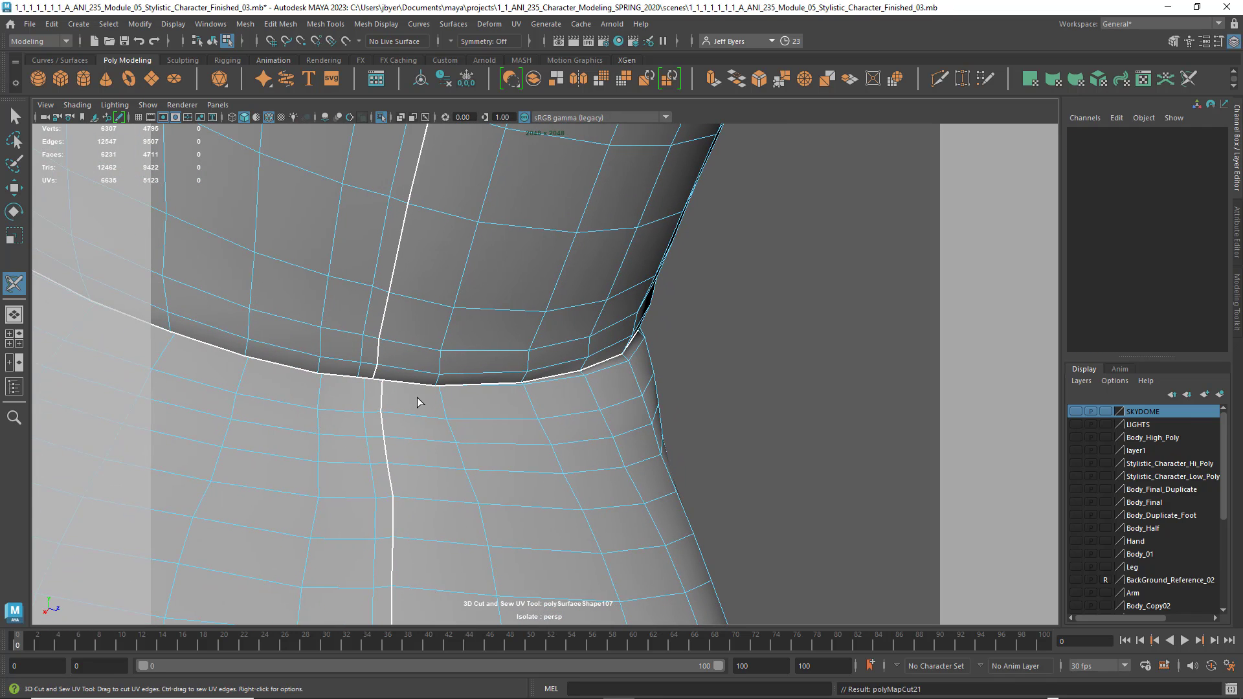
# Step: Examine the right armpit in wireframe and shaded display to check how the sleeve, armhole and side seams meet
pyautogui.keyDown('alt'); pyautogui.moveTo(416, 394); pyautogui.dragTo(472, 405); pyautogui.keyUp('alt')
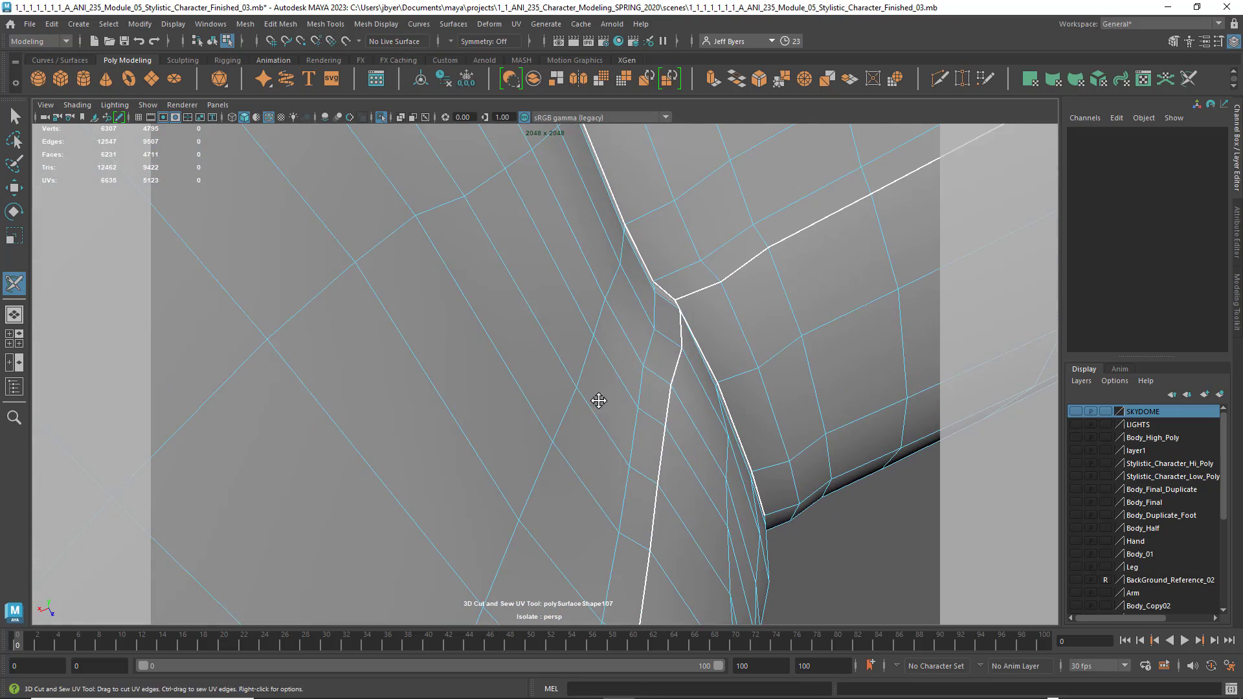
pyautogui.keyDown('alt'); pyautogui.moveTo(598, 401); pyautogui.dragTo(544, 435, button='middle'); pyautogui.keyUp('alt')
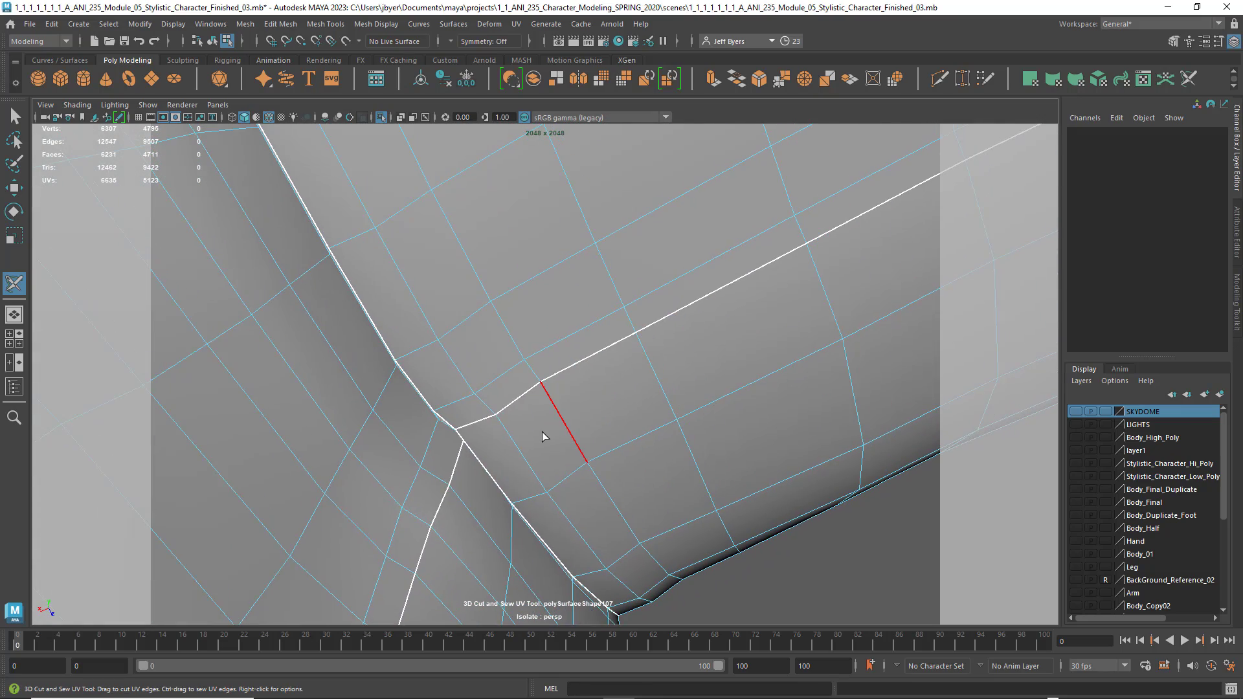
pyautogui.press('4')
pyautogui.keyDown('alt'); pyautogui.moveTo(540, 445); pyautogui.dragTo(467, 447); pyautogui.keyUp('alt')
pyautogui.keyDown('alt'); pyautogui.moveTo(424, 441); pyautogui.dragTo(462, 365, button='middle'); pyautogui.keyUp('alt')
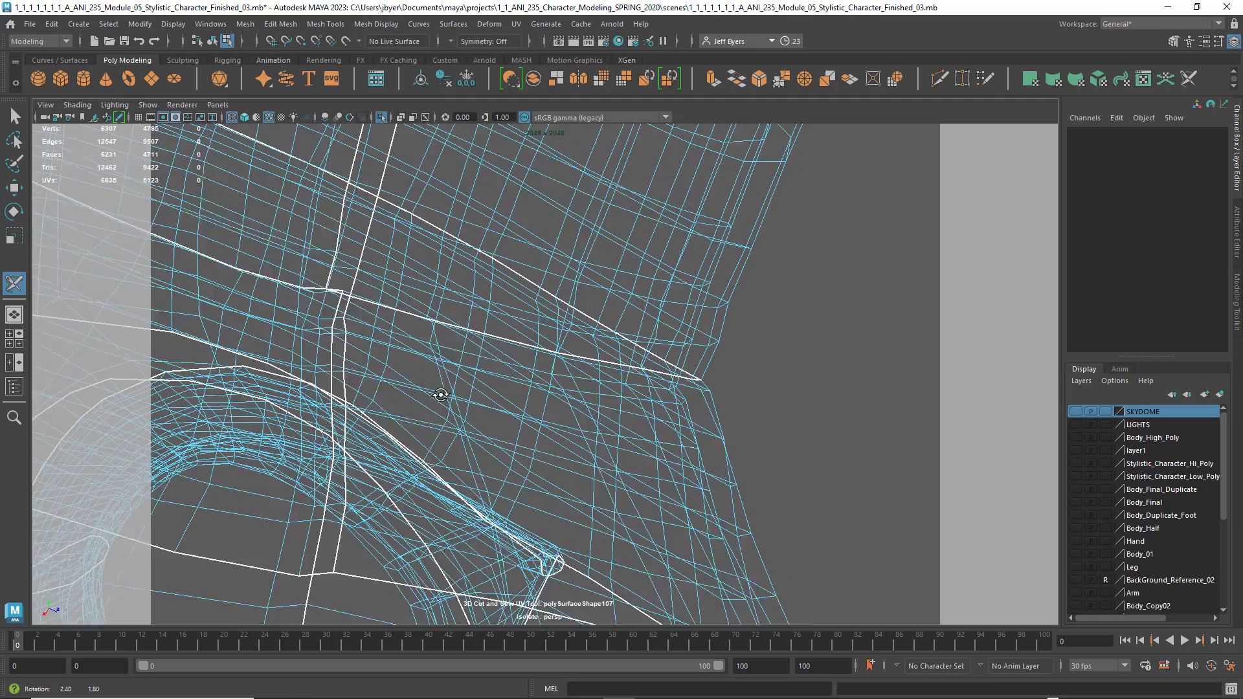
pyautogui.keyDown('alt'); pyautogui.moveTo(461, 365); pyautogui.dragTo(438, 394); pyautogui.keyUp('alt')
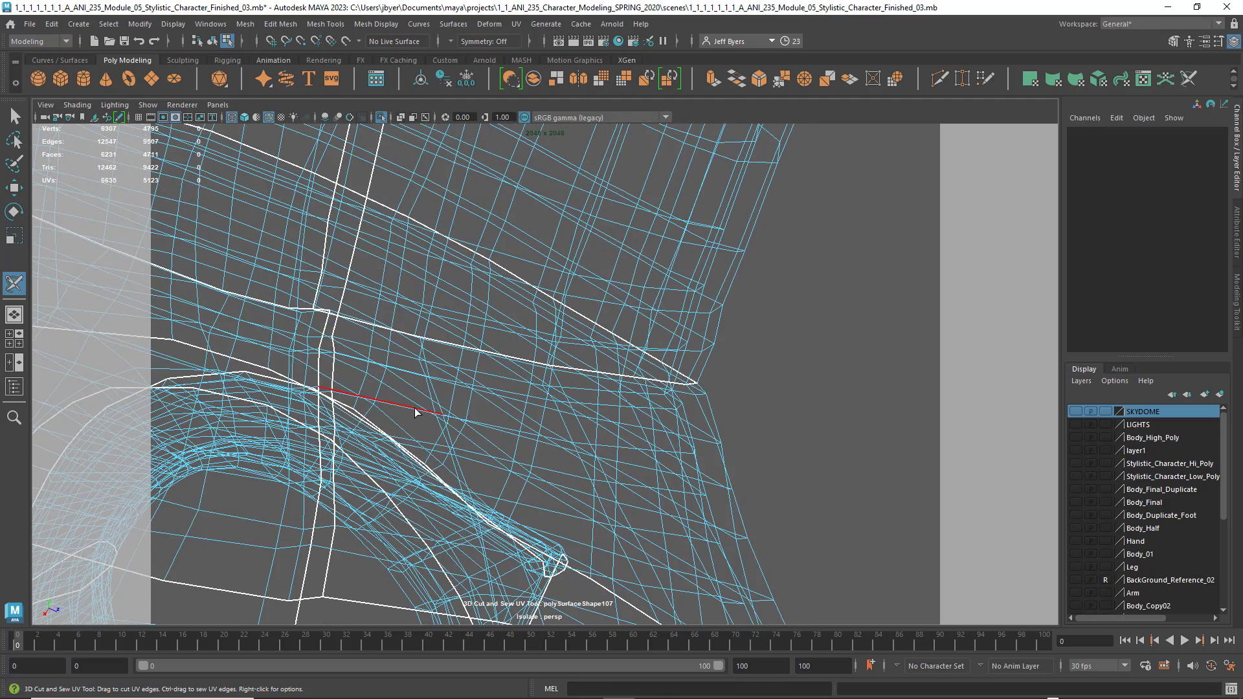
pyautogui.press('5')
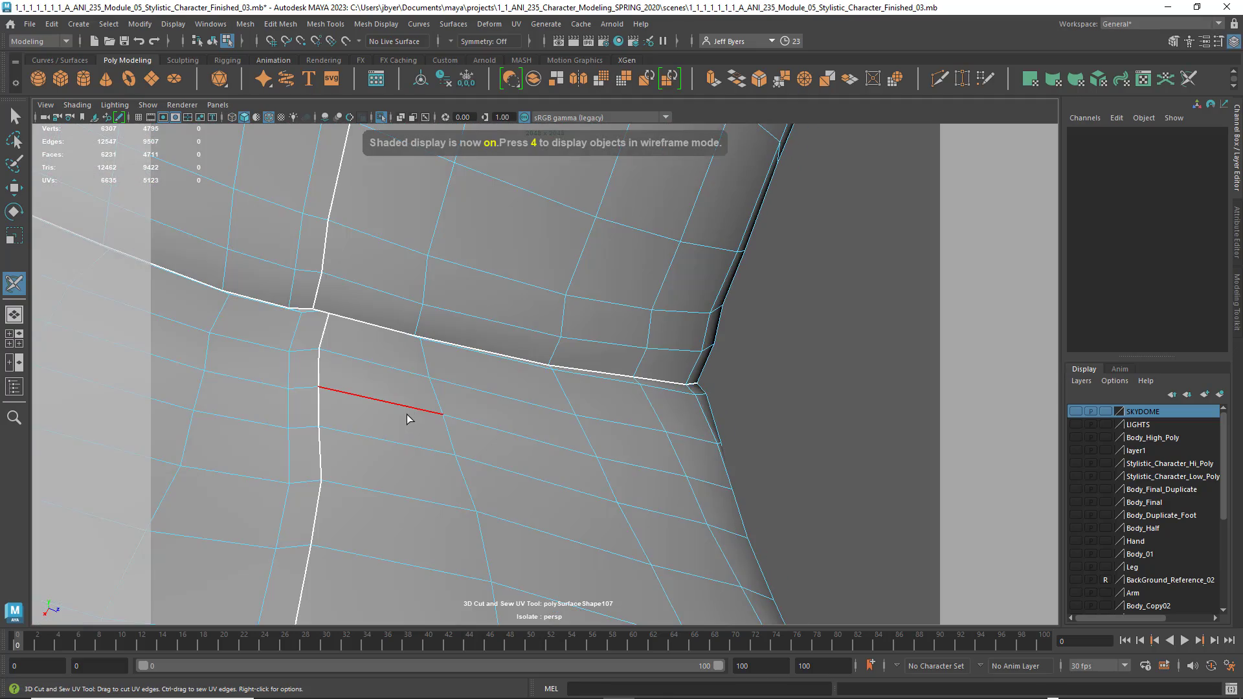
# Step: Cut the short edges on the inside of the hem to continue the right side seam inward from the hem edge
pyautogui.scroll(-5, 407, 414)
pyautogui.keyDown('alt'); pyautogui.moveTo(443, 469); pyautogui.dragTo(438, 492); pyautogui.keyUp('alt')
pyautogui.keyDown('alt'); pyautogui.moveTo(438, 491); pyautogui.dragTo(383, 285, button='middle'); pyautogui.keyUp('alt')
pyautogui.moveTo(422, 415)
pyautogui.keyDown('alt'); pyautogui.mouseDown(button='middle')
pyautogui.moveTo(397, 263)
pyautogui.moveTo(408, 273)
pyautogui.mouseUp(button='middle'); pyautogui.keyUp('alt')
pyautogui.keyDown('alt'); pyautogui.moveTo(409, 444); pyautogui.dragTo(427, 308, button='middle'); pyautogui.keyUp('alt')
pyautogui.keyDown('alt'); pyautogui.moveTo(415, 478); pyautogui.dragTo(447, 340, button='middle'); pyautogui.keyUp('alt')
pyautogui.scroll(-5, 445, 340)
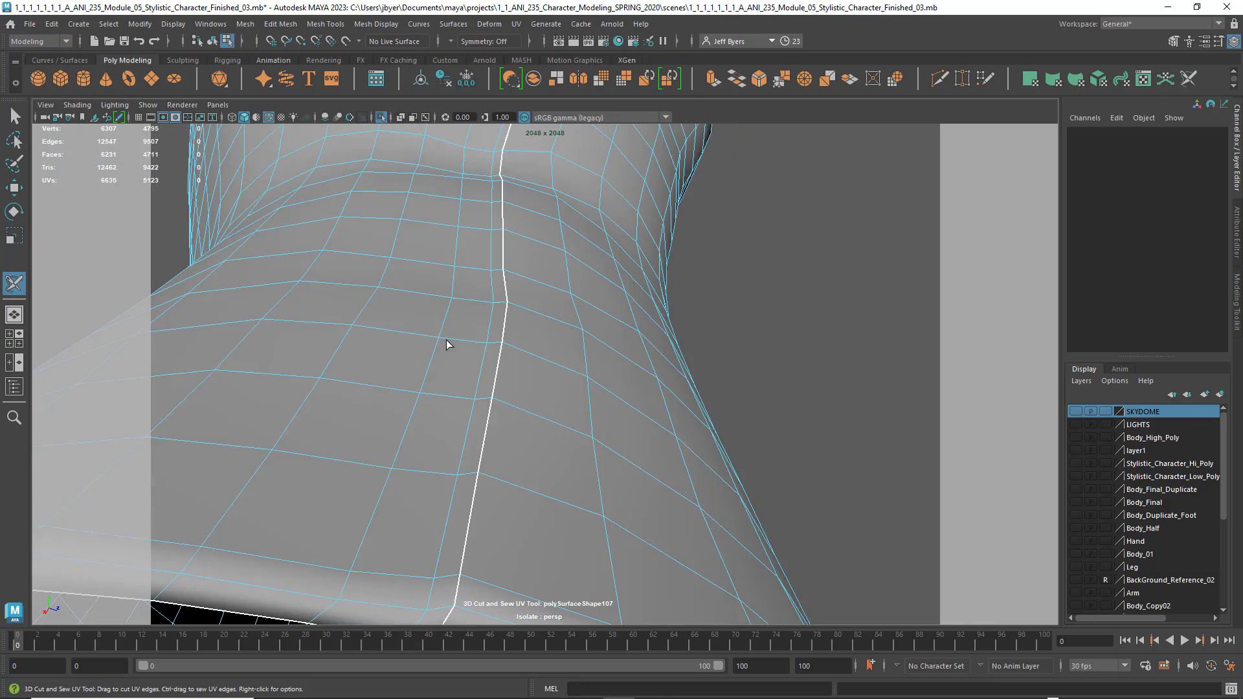
pyautogui.scroll(-3, 445, 340)
pyautogui.keyDown('alt'); pyautogui.moveTo(462, 366); pyautogui.dragTo(389, 310); pyautogui.keyUp('alt')
pyautogui.scroll(3, 461, 333)
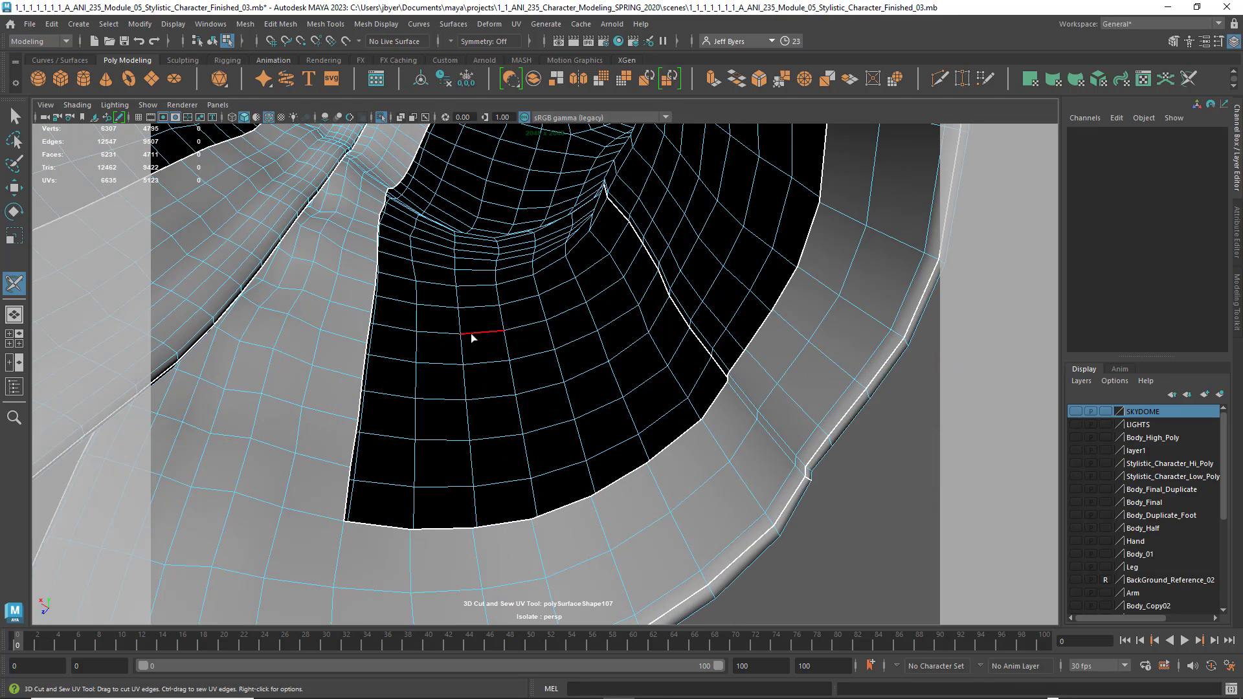
pyautogui.keyDown('alt'); pyautogui.moveTo(471, 334); pyautogui.dragTo(436, 331); pyautogui.keyUp('alt')
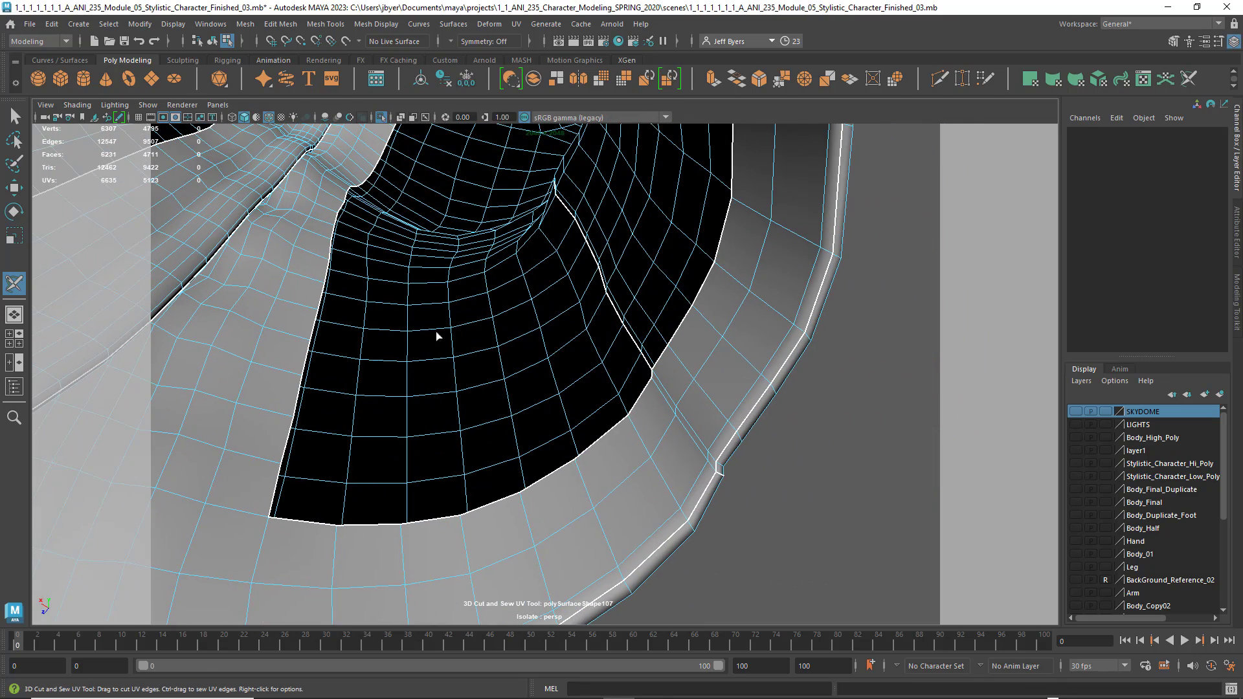
pyautogui.click(710, 465)
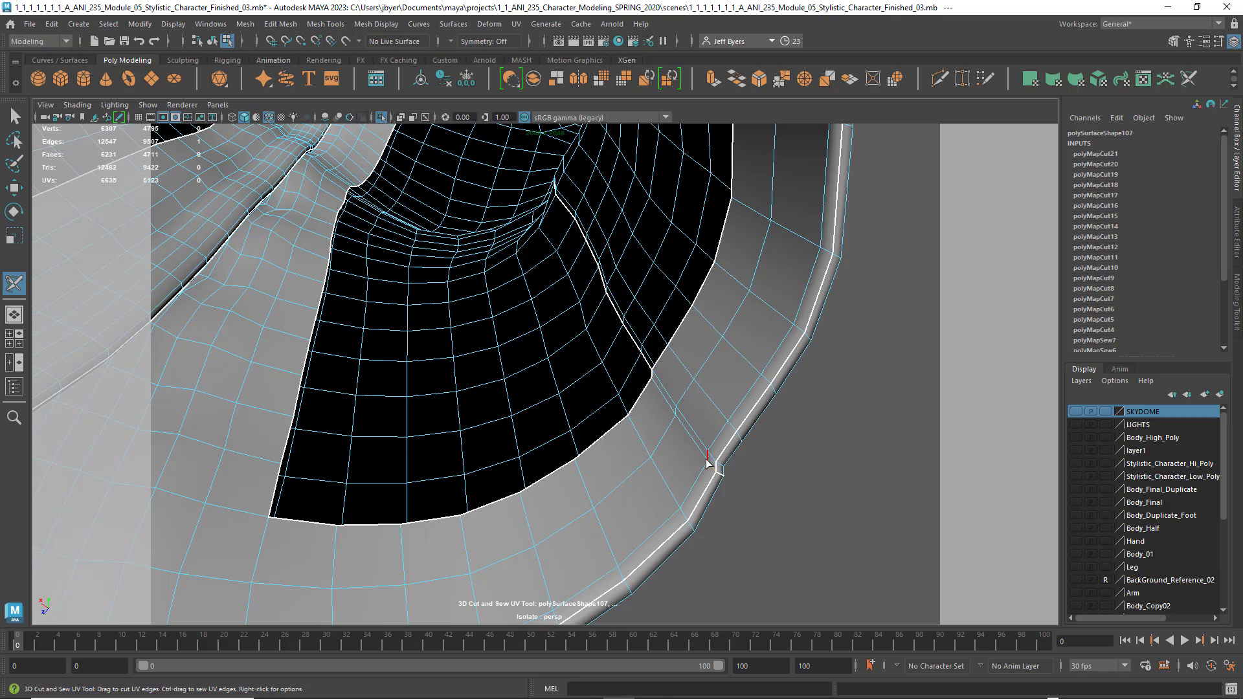
pyautogui.click(702, 455)
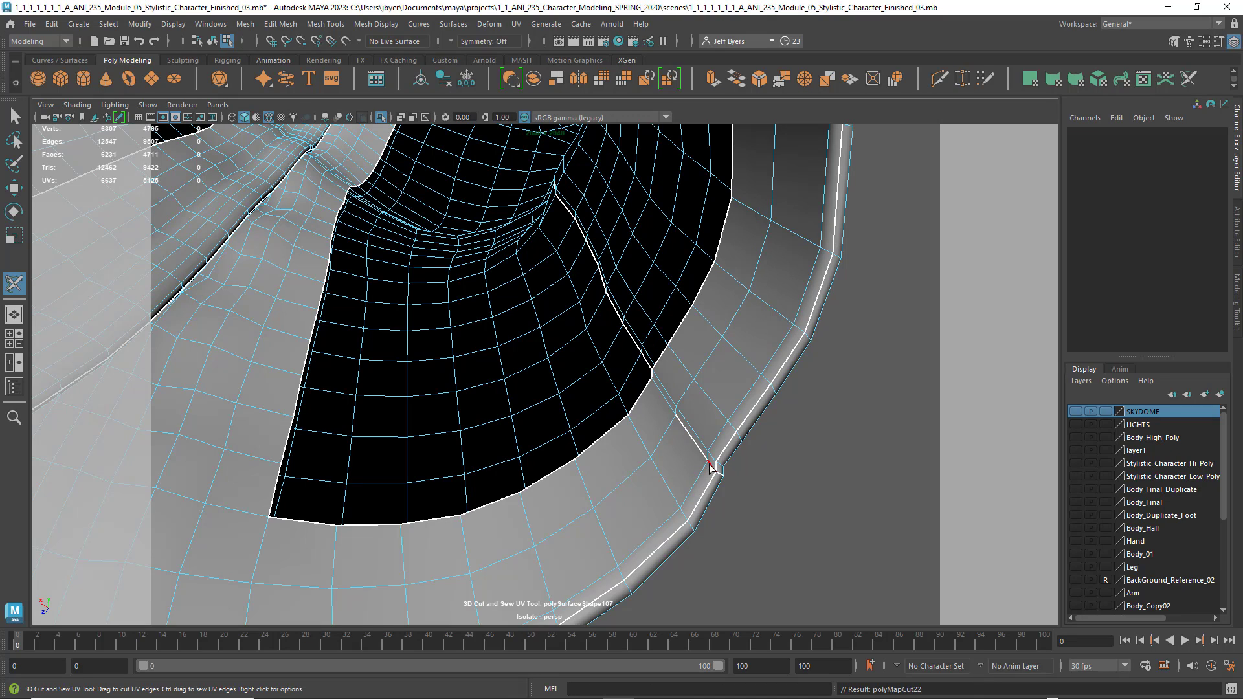
pyautogui.click(705, 460)
# Step: Try to cut the left side's UVs across the cuff rim, along the sleeve underside and down the torso
pyautogui.keyDown('alt'); pyautogui.moveTo(651, 407); pyautogui.dragTo(569, 382); pyautogui.keyUp('alt')
pyautogui.scroll(-6, 569, 382)
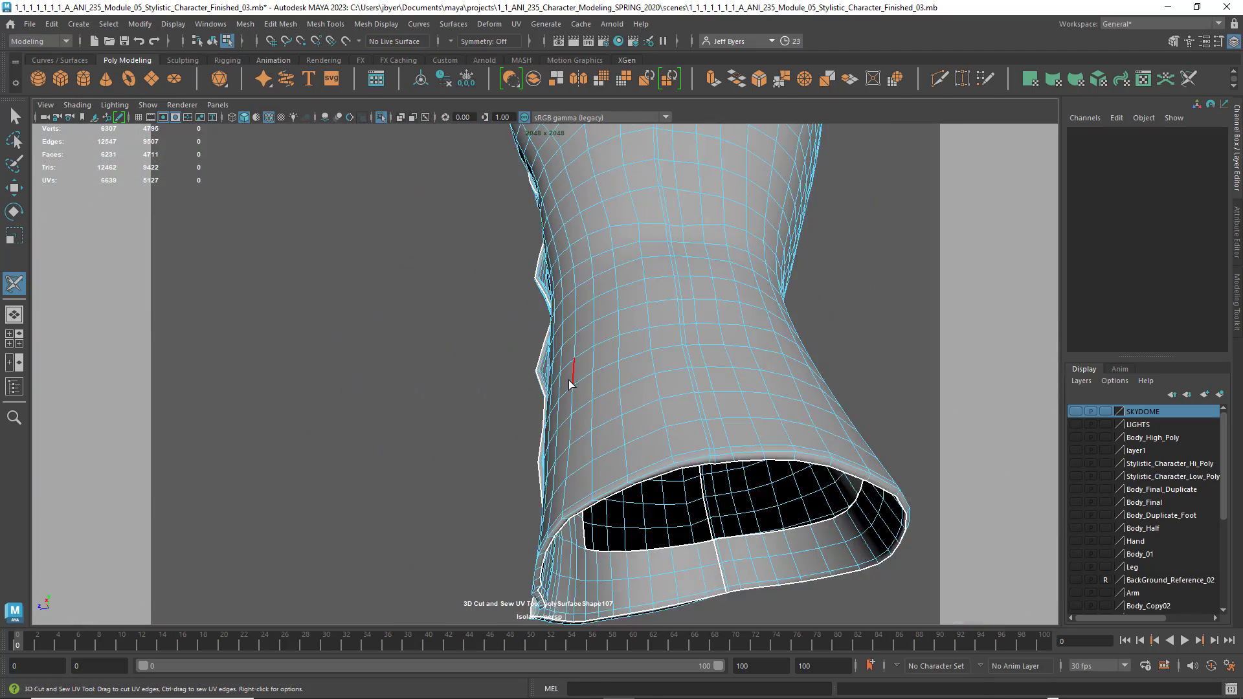
pyautogui.keyDown('alt'); pyautogui.moveTo(569, 382); pyautogui.dragTo(538, 434, button='middle'); pyautogui.keyUp('alt')
pyautogui.scroll(3, 550, 425)
pyautogui.keyDown('alt'); pyautogui.moveTo(570, 321); pyautogui.dragTo(553, 494); pyautogui.keyUp('alt')
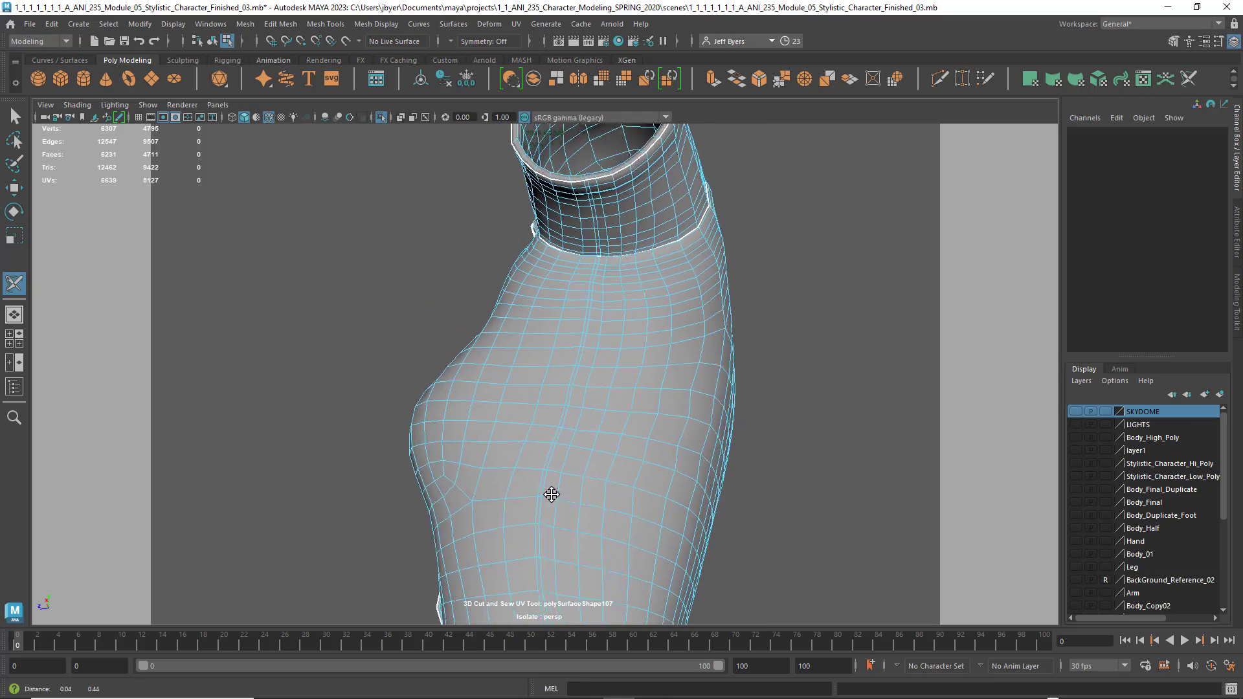
pyautogui.keyDown('alt'); pyautogui.moveTo(569, 311); pyautogui.dragTo(567, 401); pyautogui.keyUp('alt')
pyautogui.scroll(6, 547, 458)
pyautogui.keyDown('alt'); pyautogui.moveTo(599, 480); pyautogui.dragTo(603, 510); pyautogui.keyUp('alt')
pyautogui.keyDown('alt'); pyautogui.moveTo(602, 495); pyautogui.dragTo(594, 462, button='middle'); pyautogui.keyUp('alt')
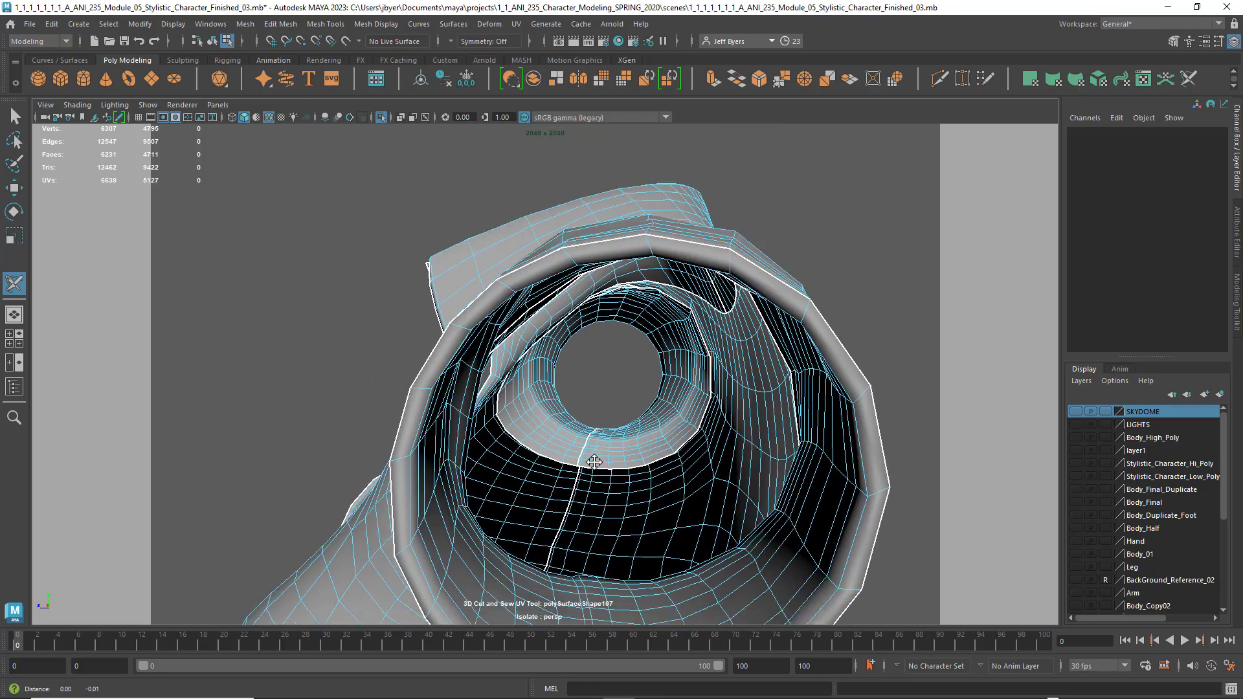
pyautogui.moveTo(594, 461)
pyautogui.keyDown('alt'); pyautogui.mouseDown()
pyautogui.moveTo(570, 506)
pyautogui.moveTo(605, 519)
pyautogui.moveTo(615, 488)
pyautogui.mouseUp(); pyautogui.keyUp('alt')
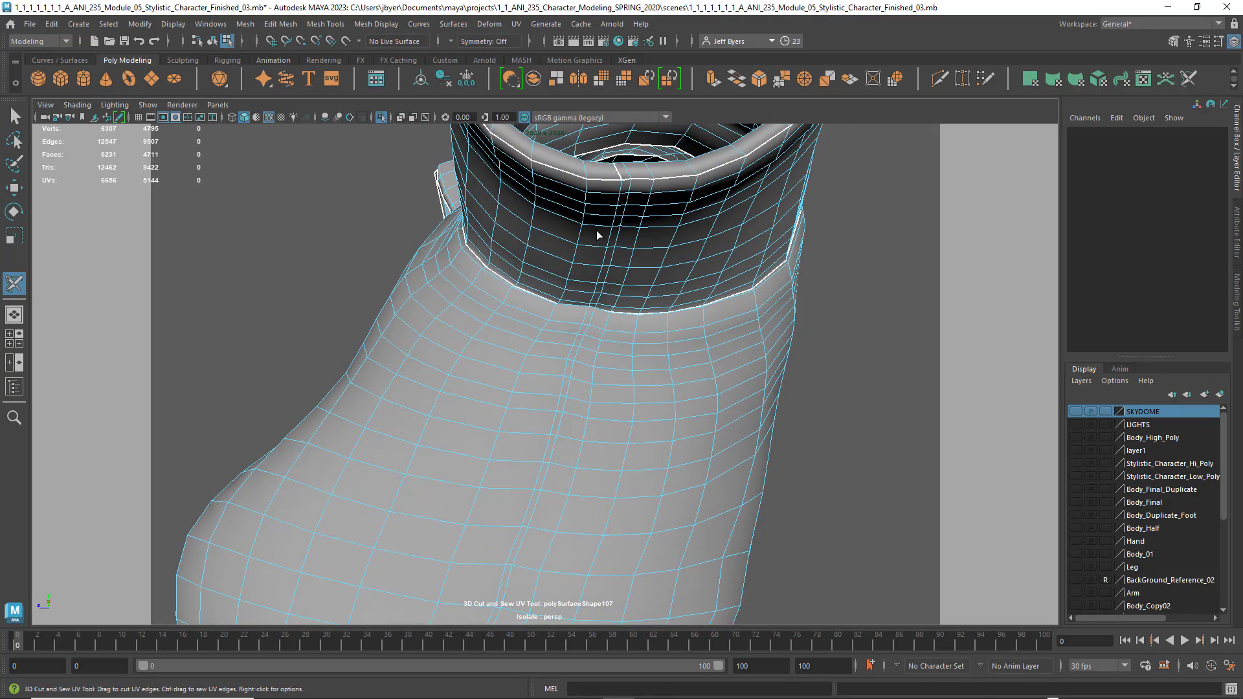
pyautogui.doubleClick(621, 188)
pyautogui.doubleClick(586, 317)
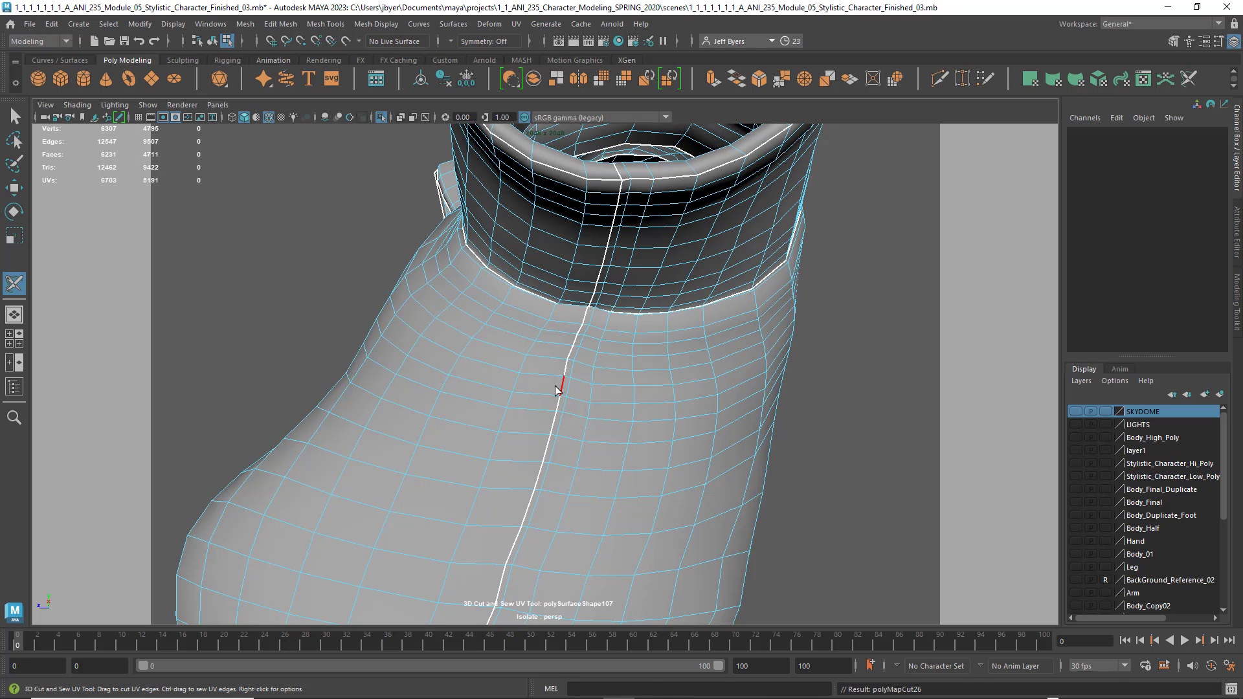
# Step: Sew the left sleeve's underside cut and the left torso side cut back together along their shared edge loop
pyautogui.keyDown('alt'); pyautogui.moveTo(577, 386); pyautogui.dragTo(542, 379); pyautogui.keyUp('alt')
pyautogui.scroll(5, 541, 378)
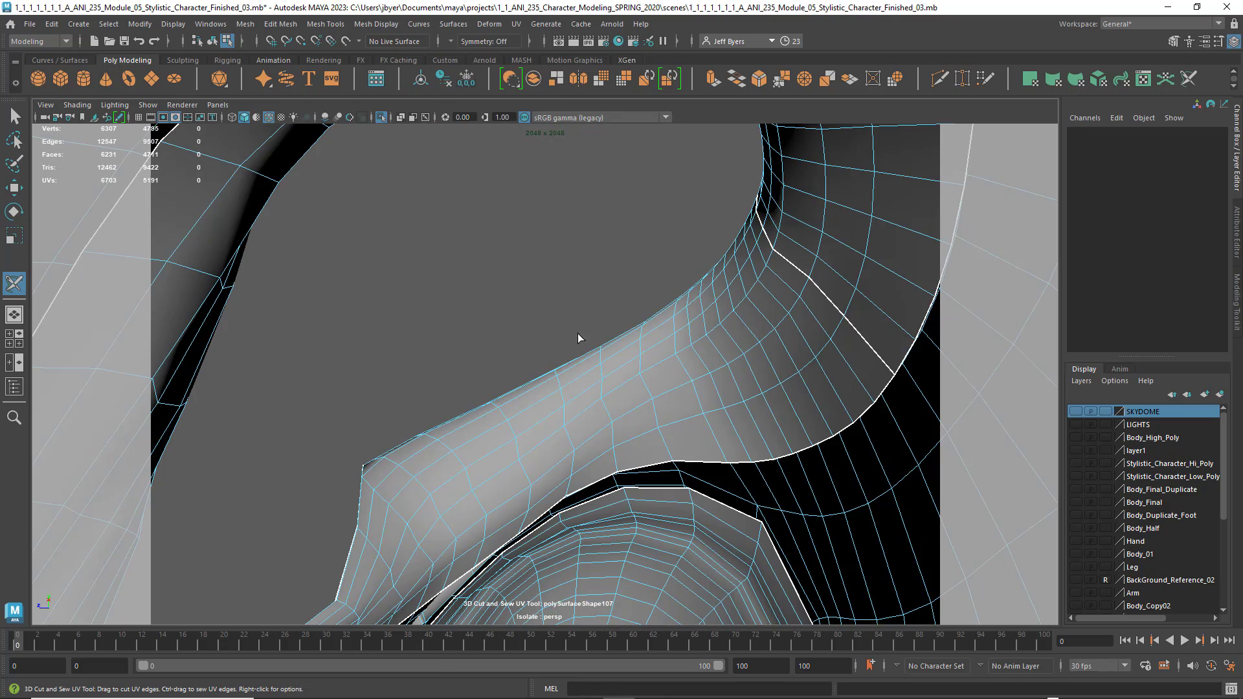
pyautogui.scroll(-3, 582, 342)
pyautogui.keyDown('alt'); pyautogui.moveTo(583, 342); pyautogui.dragTo(619, 367); pyautogui.keyUp('alt')
pyautogui.scroll(-5, 596, 357)
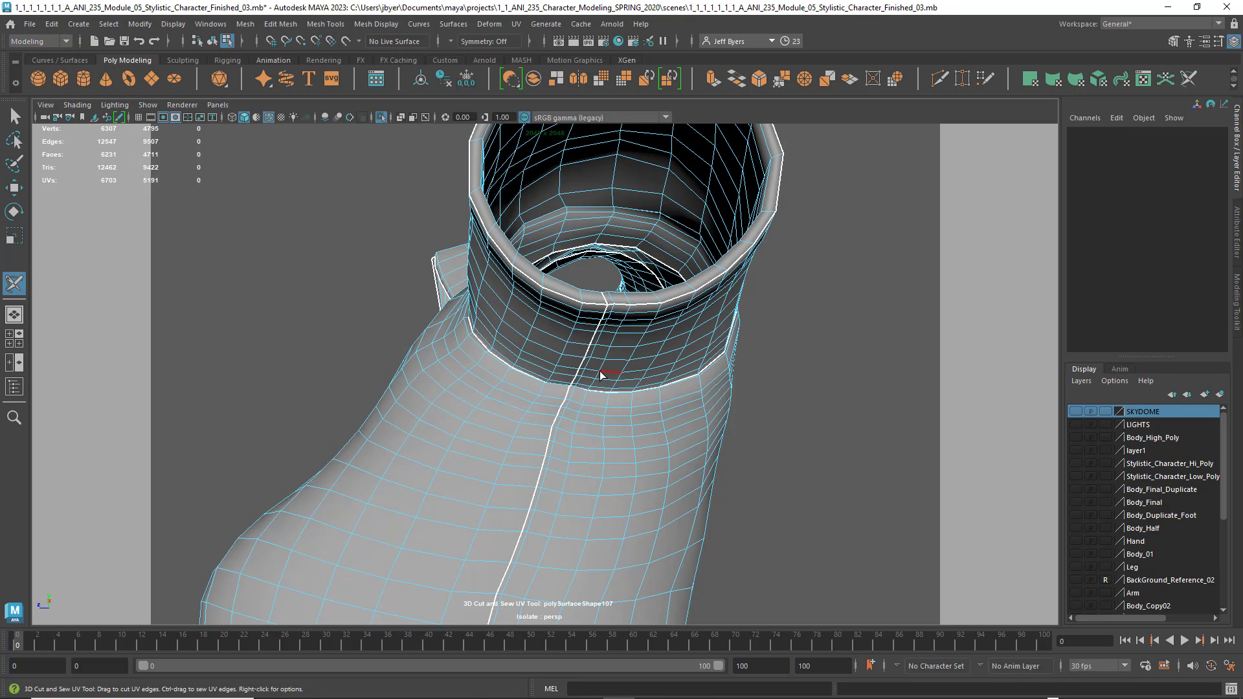
pyautogui.keyDown('alt'); pyautogui.moveTo(638, 297); pyautogui.dragTo(651, 318); pyautogui.keyUp('alt')
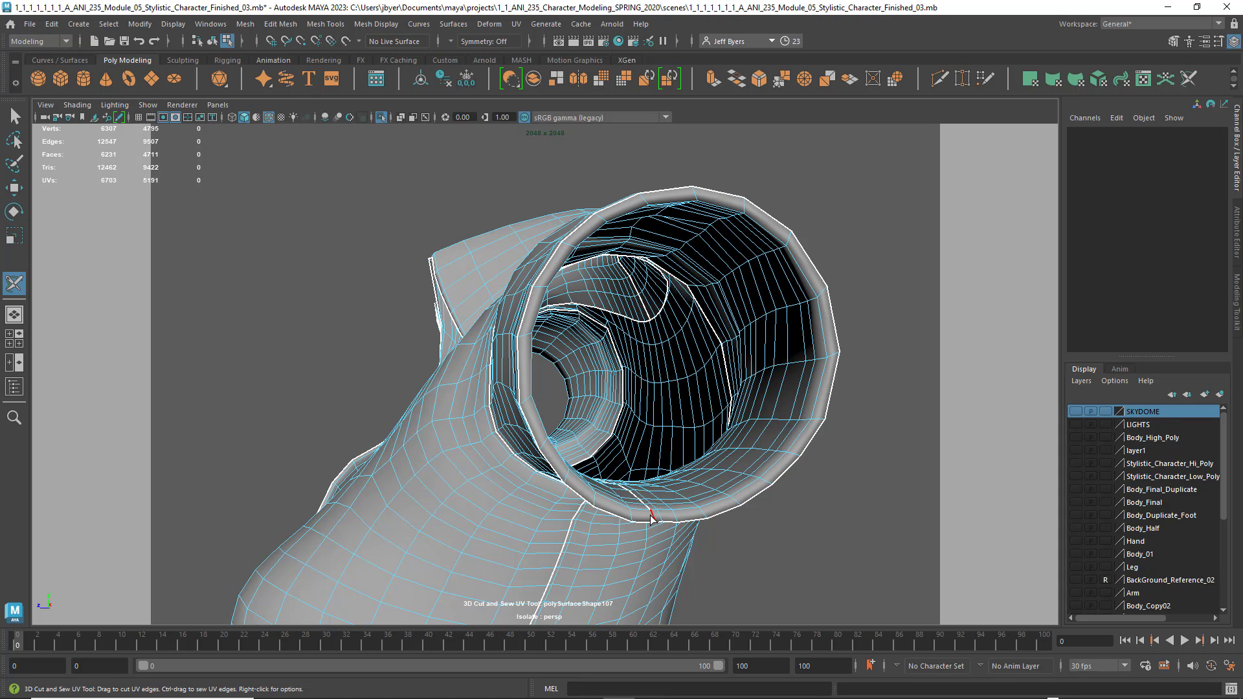
pyautogui.keyDown('ctrl'); pyautogui.doubleClick(653, 519); pyautogui.keyUp('ctrl')
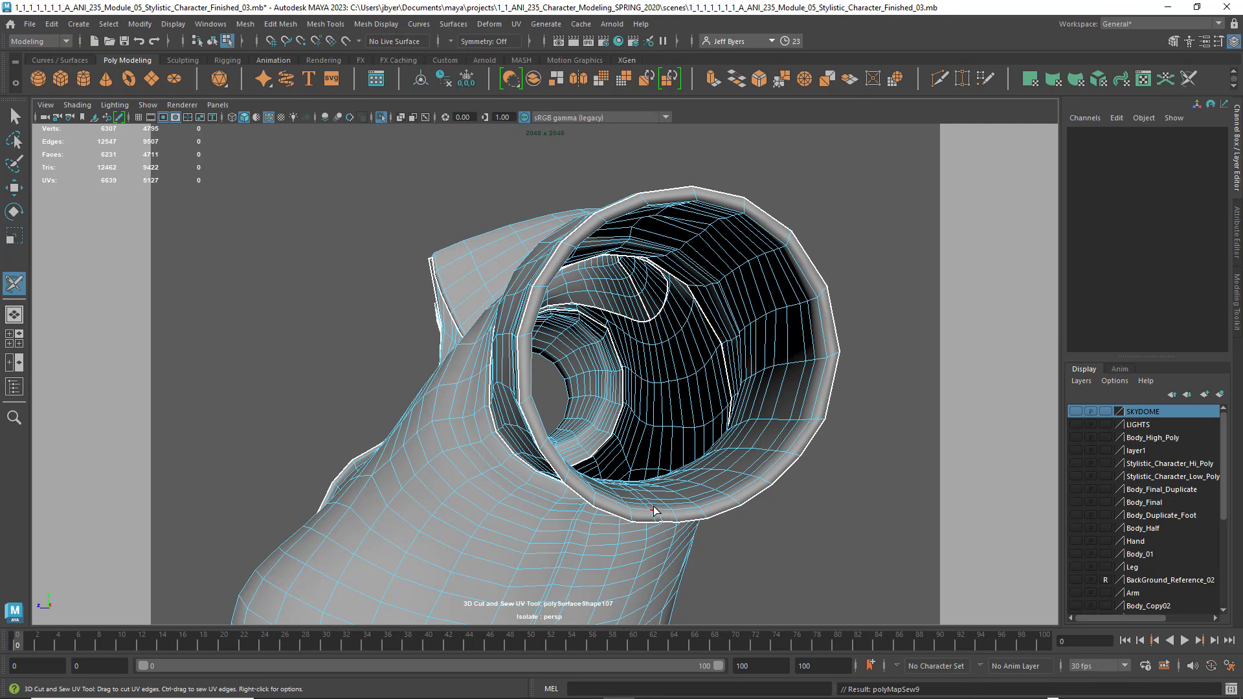
# Step: Try to cut the left sleeve's underside UVs from inside the cuff inward to the armhole
pyautogui.click(647, 505)
pyautogui.click(641, 497)
pyautogui.keyDown('alt'); pyautogui.moveTo(695, 492); pyautogui.dragTo(597, 523); pyautogui.keyUp('alt')
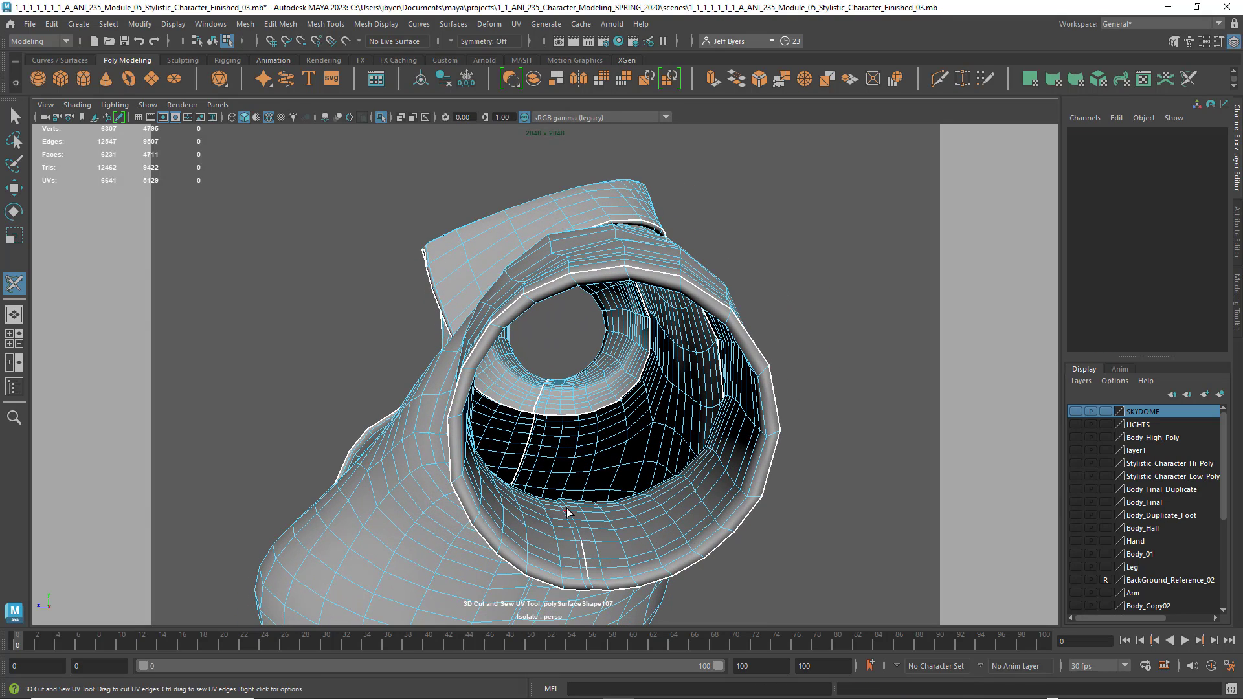
pyautogui.doubleClick(567, 511)
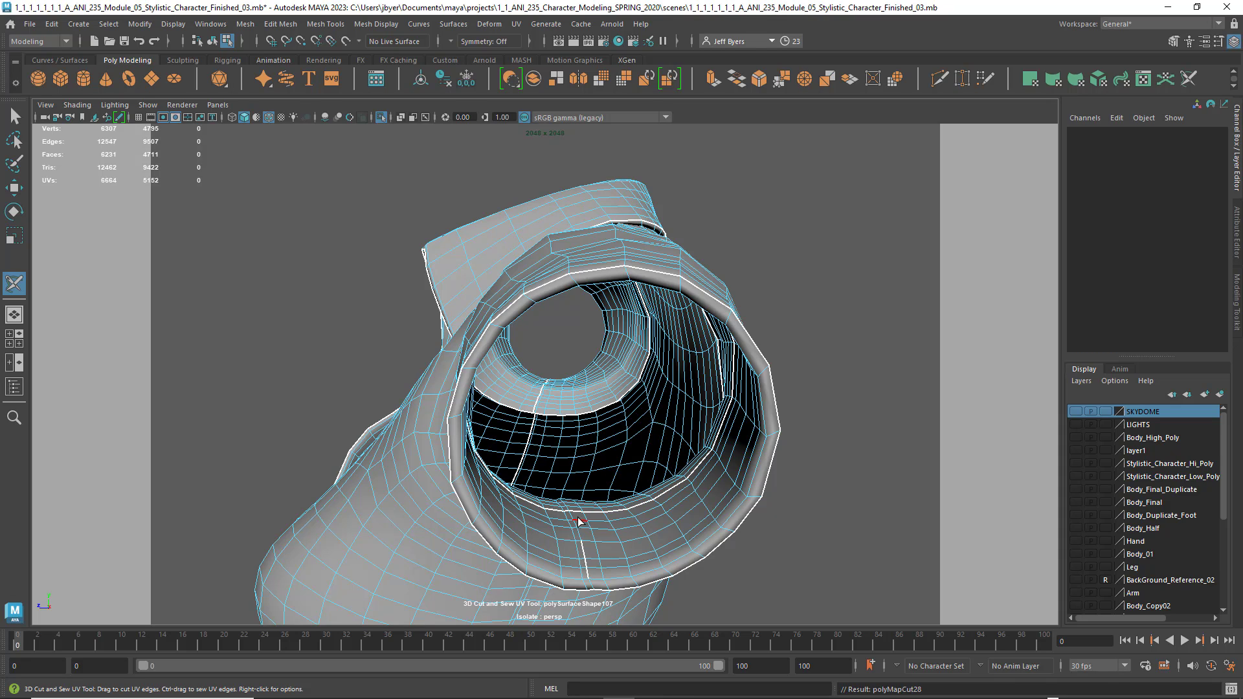
pyautogui.hotkey('ctrl', 'z')
pyautogui.click(573, 515)
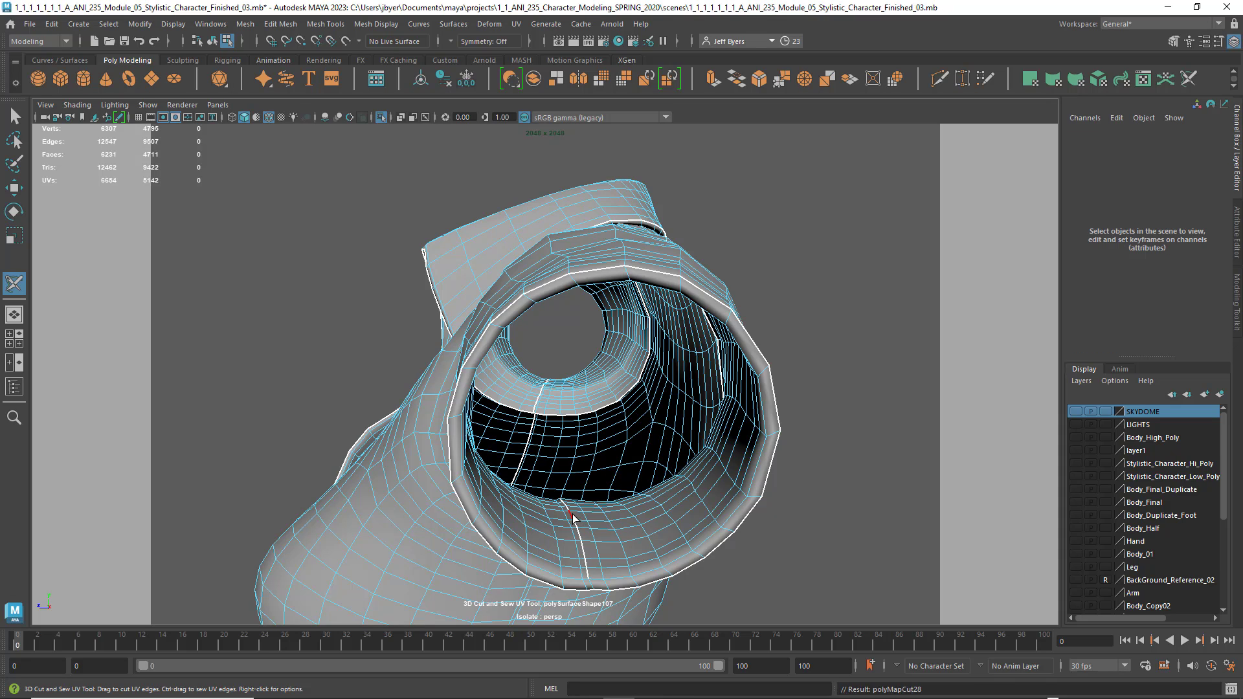
pyautogui.keyDown('alt'); pyautogui.moveTo(609, 514); pyautogui.dragTo(616, 499); pyautogui.keyUp('alt')
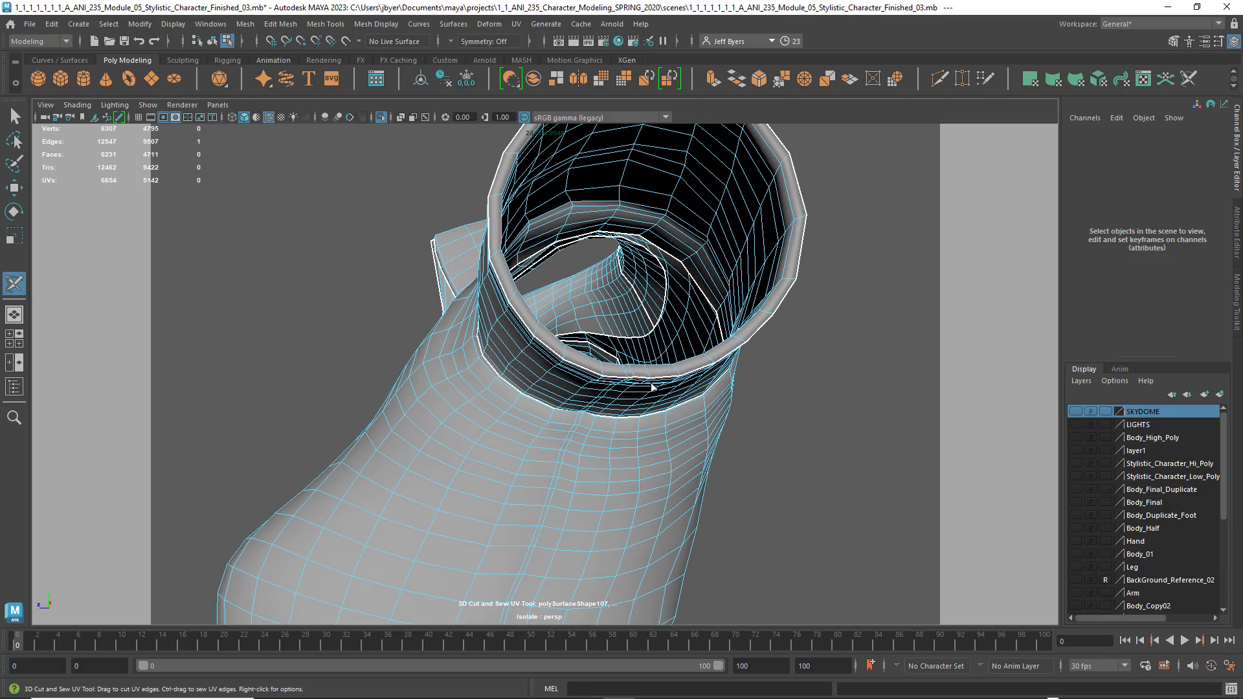
# Step: Sew the cut on the inner underside of the left sleeve back together
pyautogui.keyDown('alt'); pyautogui.moveTo(653, 386); pyautogui.dragTo(692, 487); pyautogui.keyUp('alt')
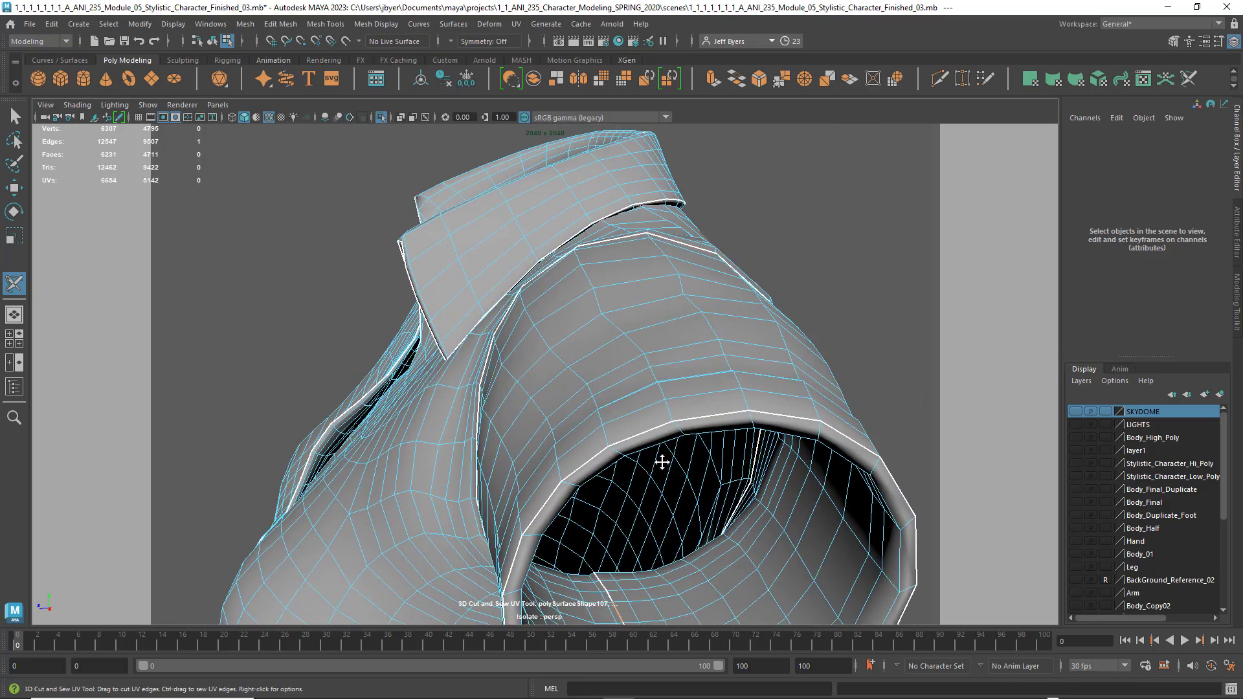
pyautogui.keyDown('alt'); pyautogui.moveTo(660, 460); pyautogui.dragTo(663, 381, button='middle'); pyautogui.keyUp('alt')
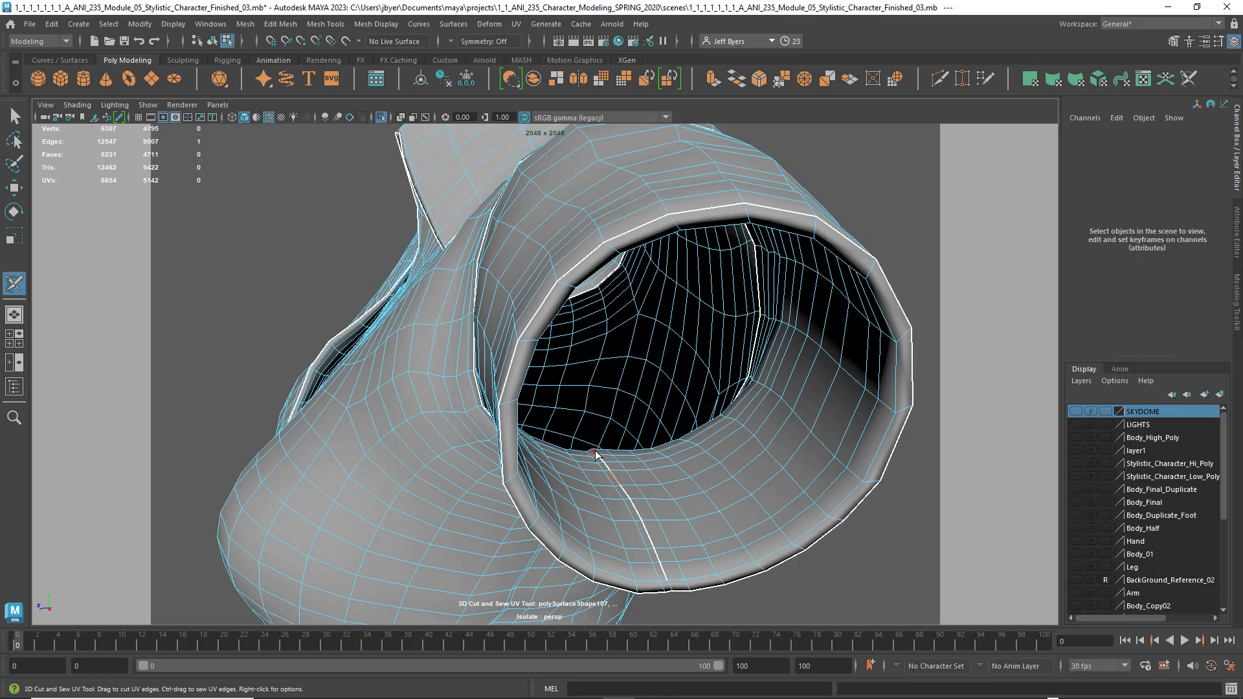
pyautogui.keyDown('ctrl'); pyautogui.moveTo(595, 453); pyautogui.dragTo(627, 492); pyautogui.keyUp('ctrl')
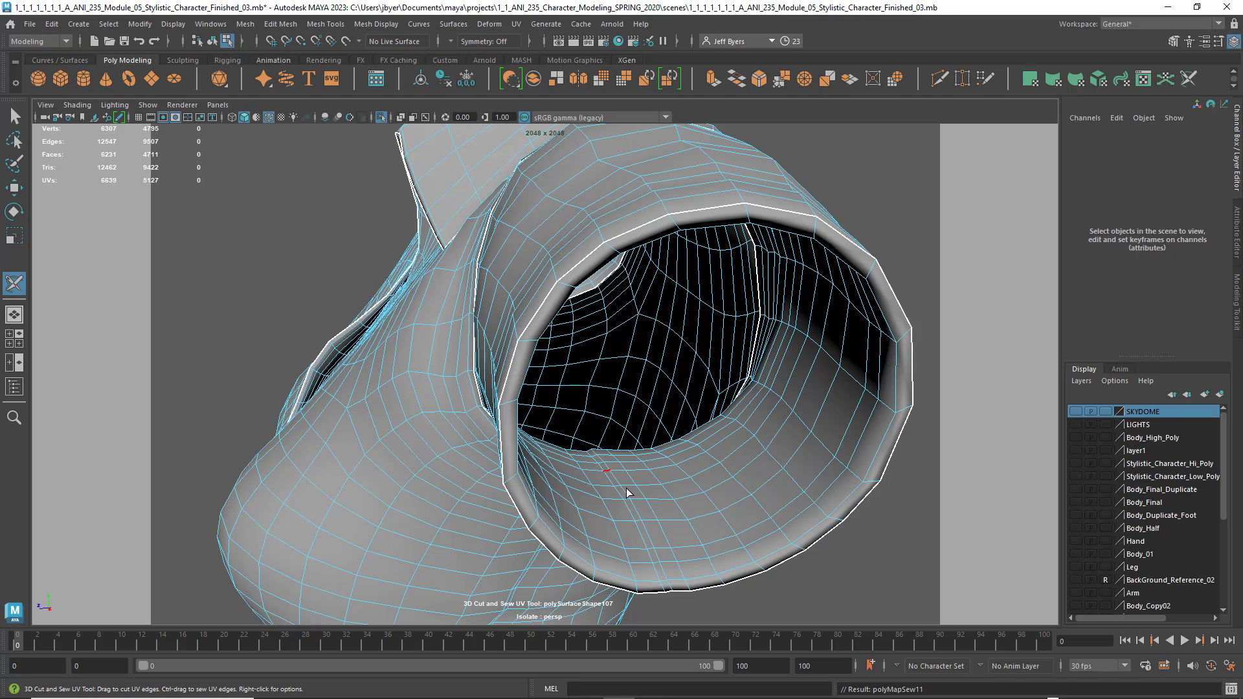
# Step: Cut a continuous UV seam across the left cuff rim, along the sleeve underside and down the left side of the torso
pyautogui.keyDown('alt'); pyautogui.moveTo(681, 546); pyautogui.dragTo(613, 301); pyautogui.keyUp('alt')
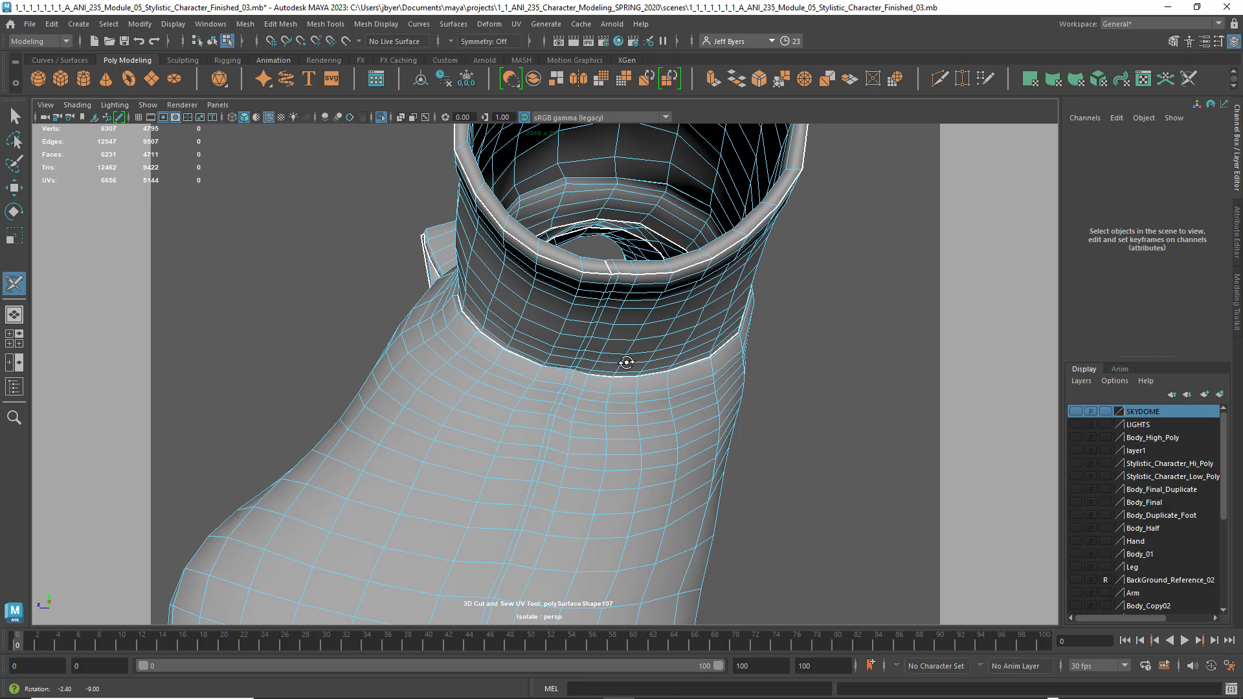
pyautogui.doubleClick(612, 279)
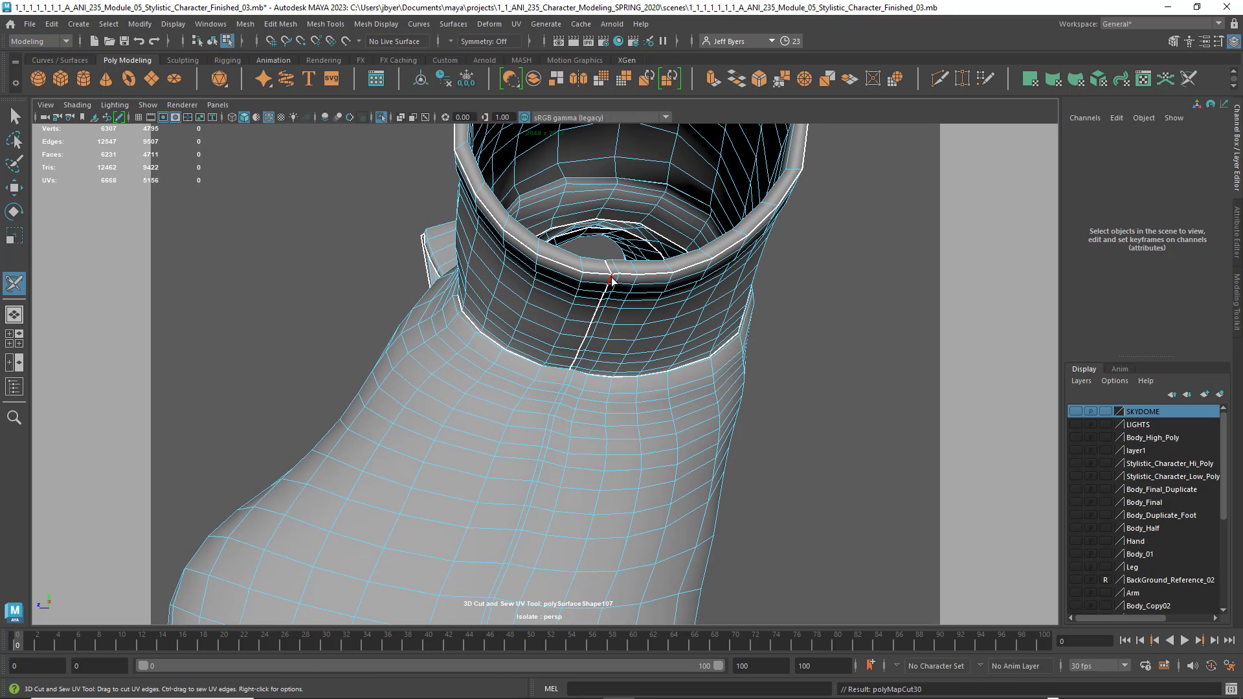
pyautogui.doubleClick(566, 378)
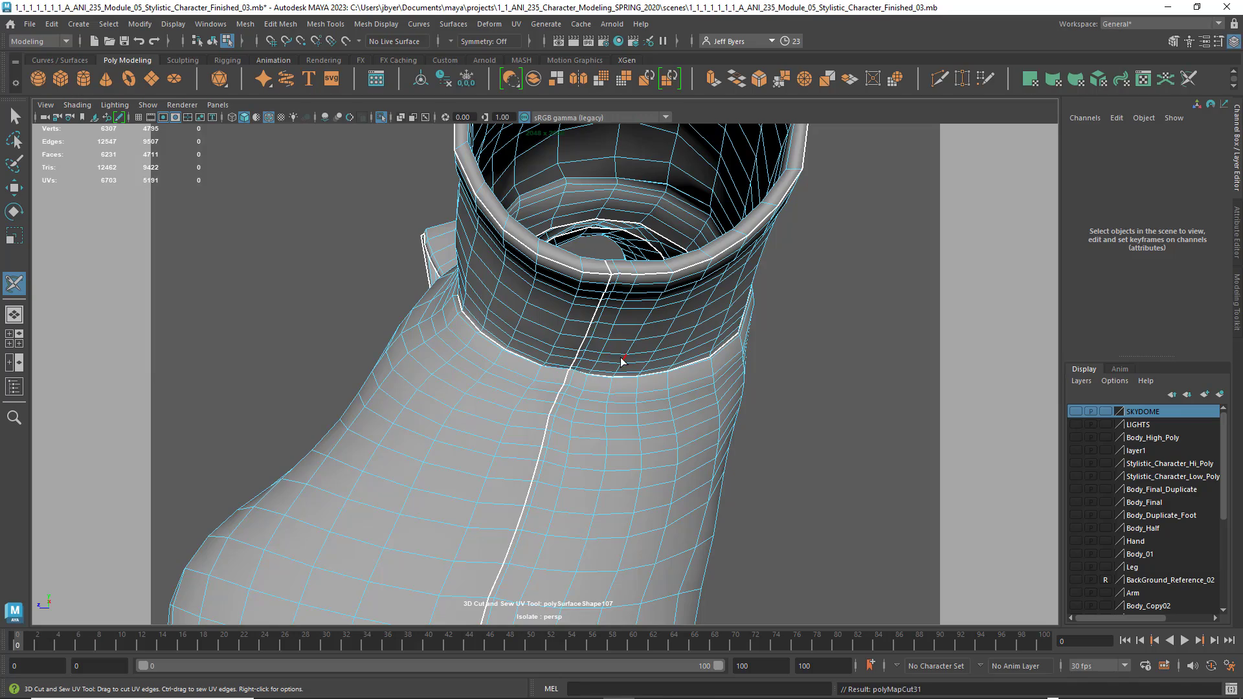
# Step: Examine the left side seam, hem, front opening and collar to check the shirt's existing UV cuts
pyautogui.moveTo(621, 361)
pyautogui.keyDown('alt'); pyautogui.mouseDown()
pyautogui.moveTo(624, 400)
pyautogui.moveTo(623, 381)
pyautogui.mouseUp(); pyautogui.keyUp('alt')
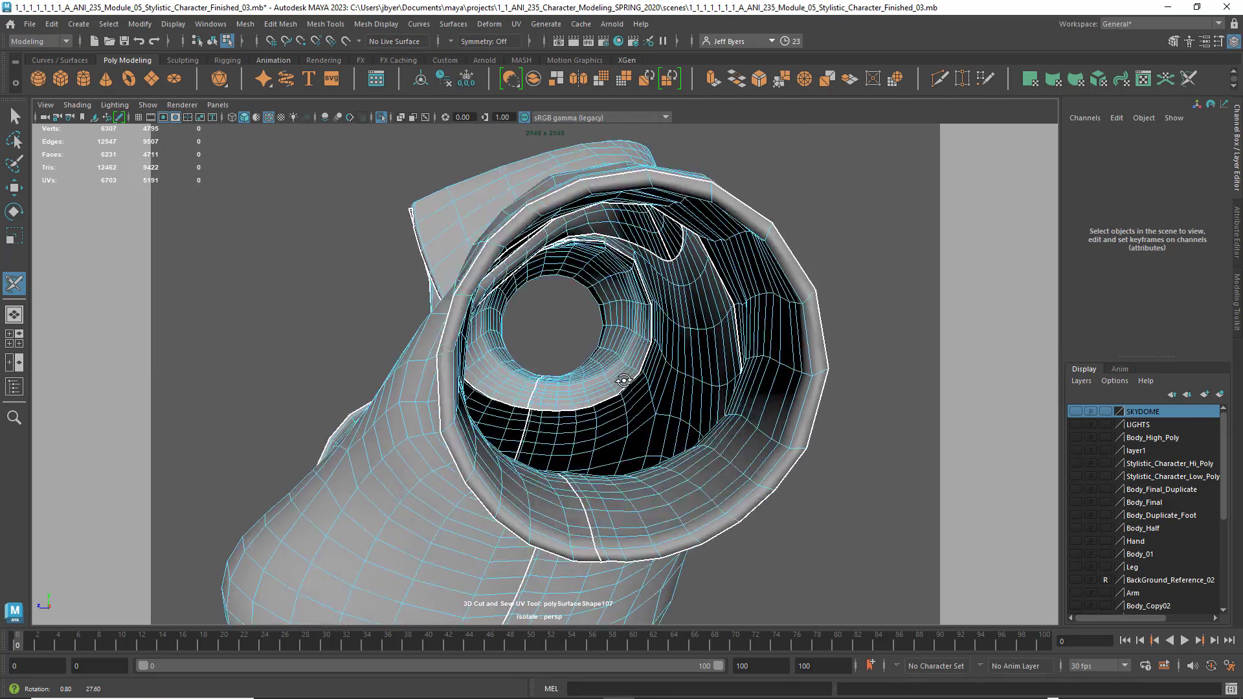
pyautogui.scroll(3, 623, 381)
pyautogui.keyDown('alt'); pyautogui.moveTo(618, 416); pyautogui.dragTo(566, 375); pyautogui.keyUp('alt')
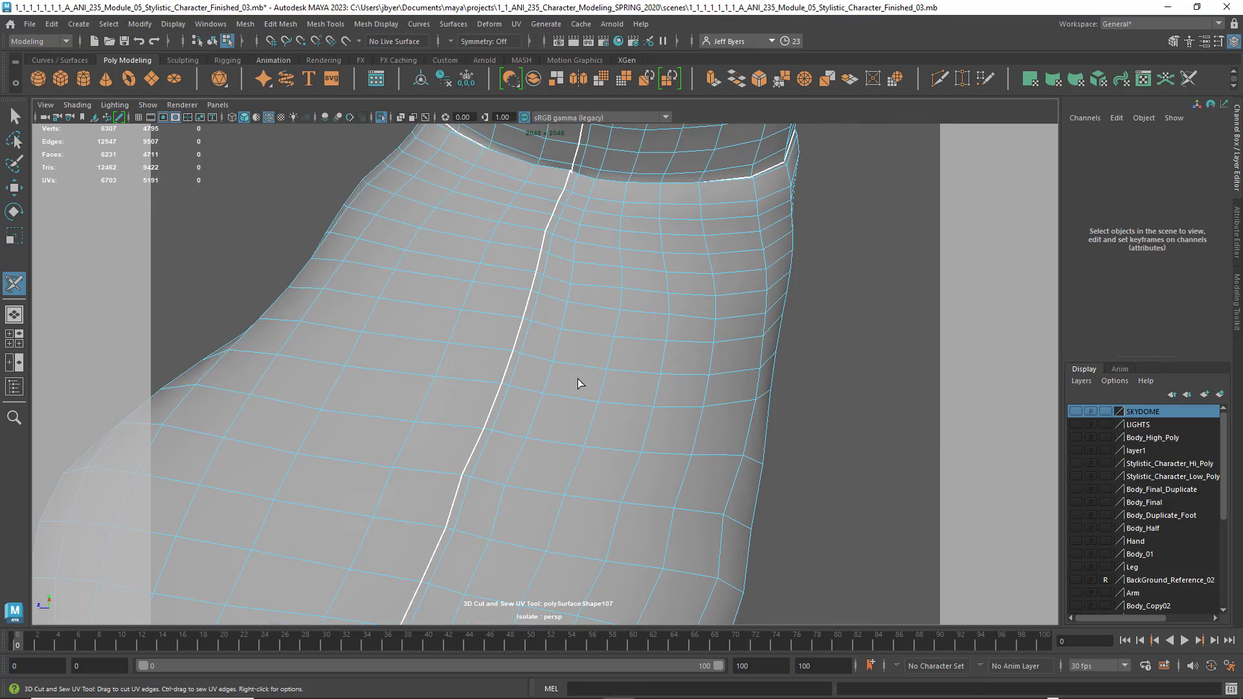
pyautogui.scroll(-5, 577, 379)
pyautogui.keyDown('alt'); pyautogui.moveTo(557, 444); pyautogui.dragTo(503, 107, button='middle'); pyautogui.keyUp('alt')
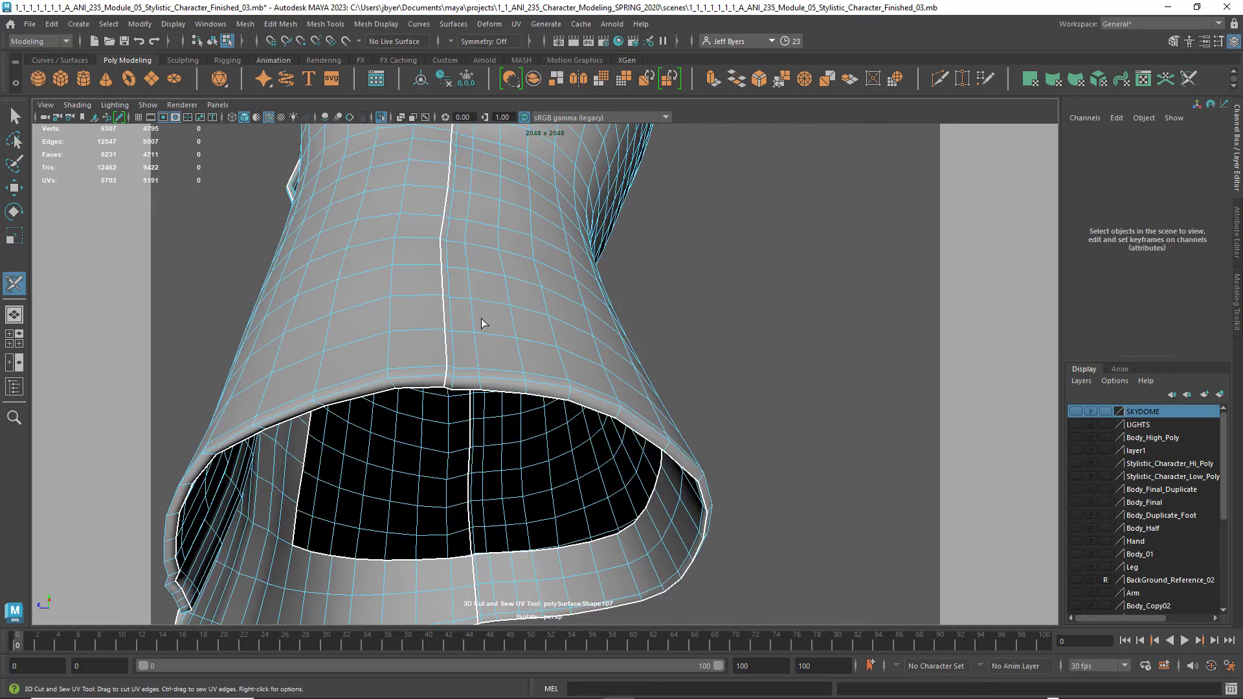
pyautogui.keyDown('alt'); pyautogui.moveTo(480, 352); pyautogui.dragTo(498, 272); pyautogui.keyUp('alt')
pyautogui.scroll(4, 522, 376)
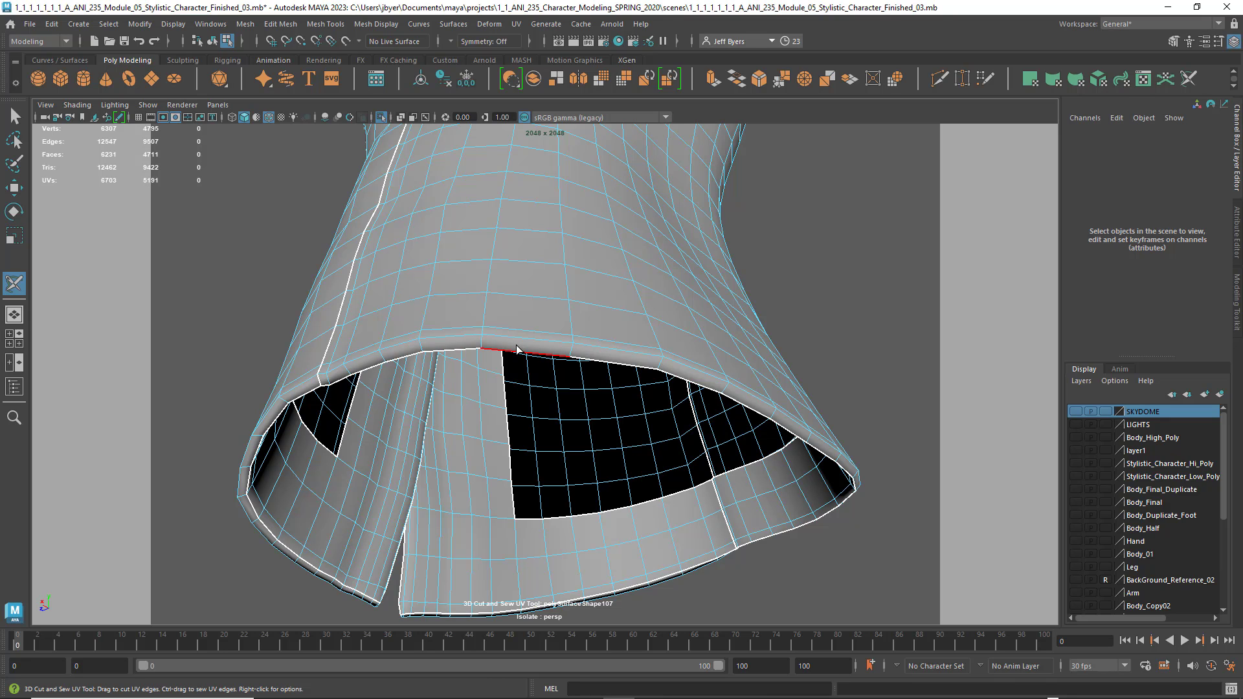
pyautogui.keyDown('alt'); pyautogui.moveTo(660, 322); pyautogui.dragTo(624, 331); pyautogui.keyUp('alt')
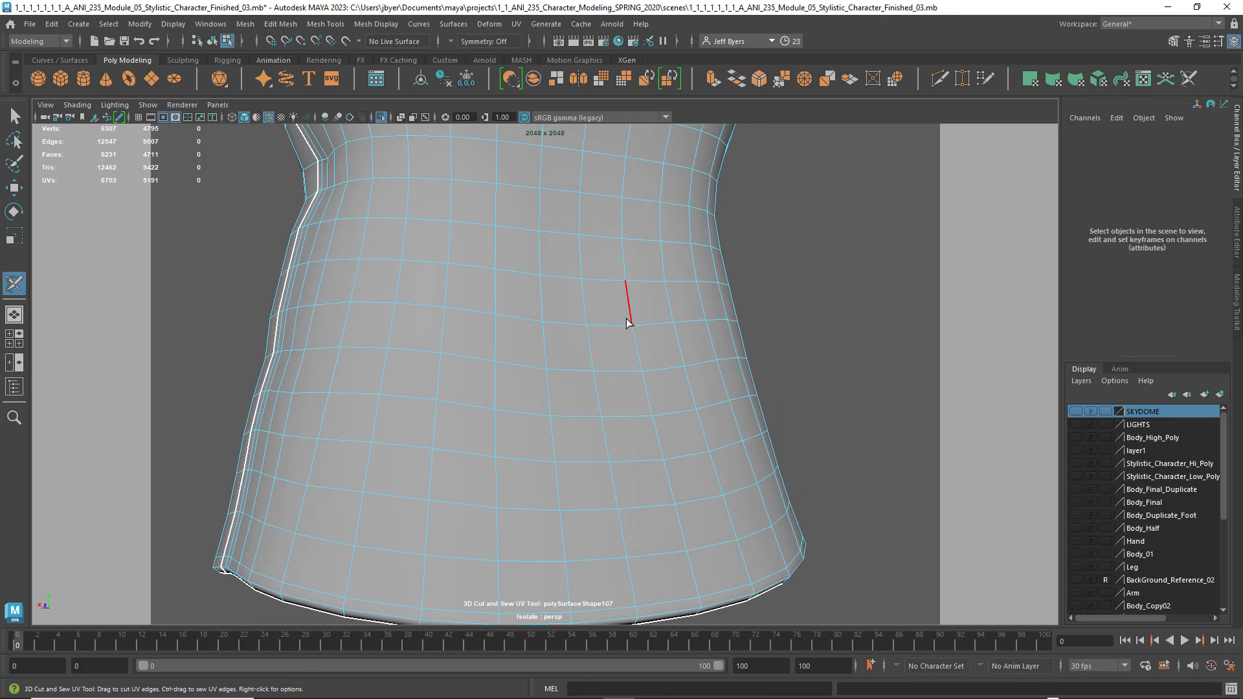
pyautogui.scroll(-4, 627, 322)
pyautogui.keyDown('alt'); pyautogui.moveTo(514, 305); pyautogui.dragTo(741, 417); pyautogui.keyUp('alt')
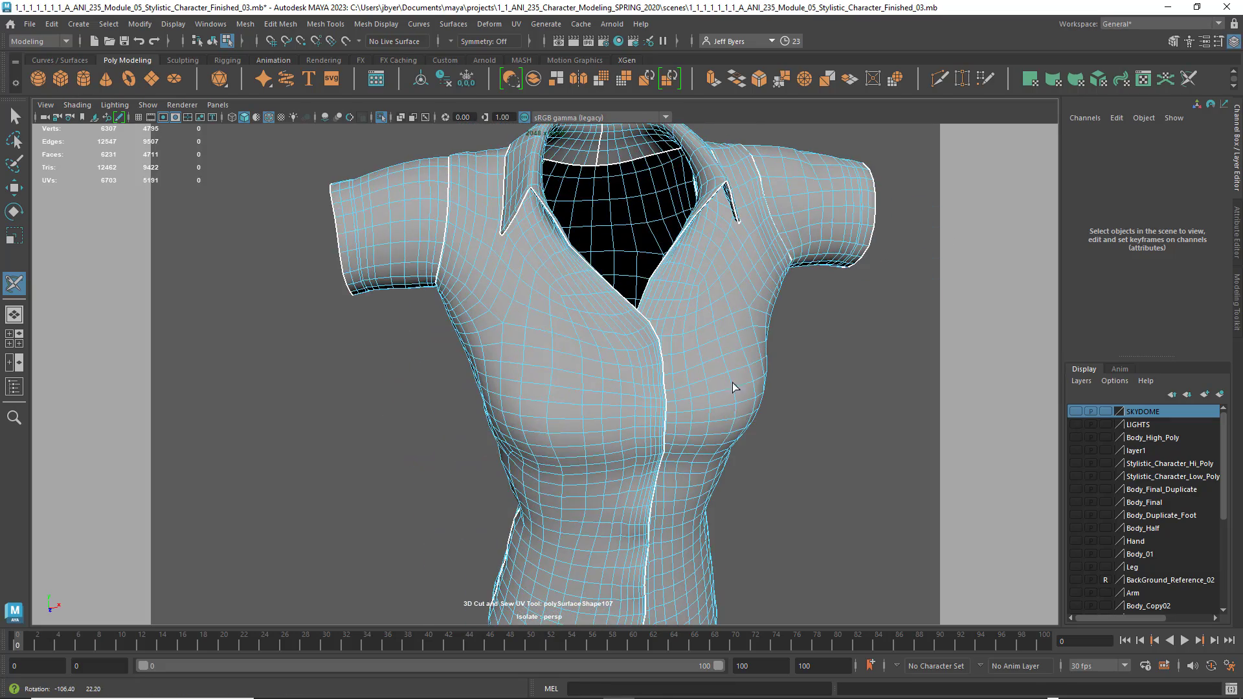
pyautogui.keyDown('alt'); pyautogui.moveTo(653, 262); pyautogui.dragTo(611, 391, button='middle'); pyautogui.keyUp('alt')
pyautogui.scroll(4, 667, 366)
pyautogui.keyDown('alt'); pyautogui.moveTo(751, 346); pyautogui.dragTo(701, 337); pyautogui.keyUp('alt')
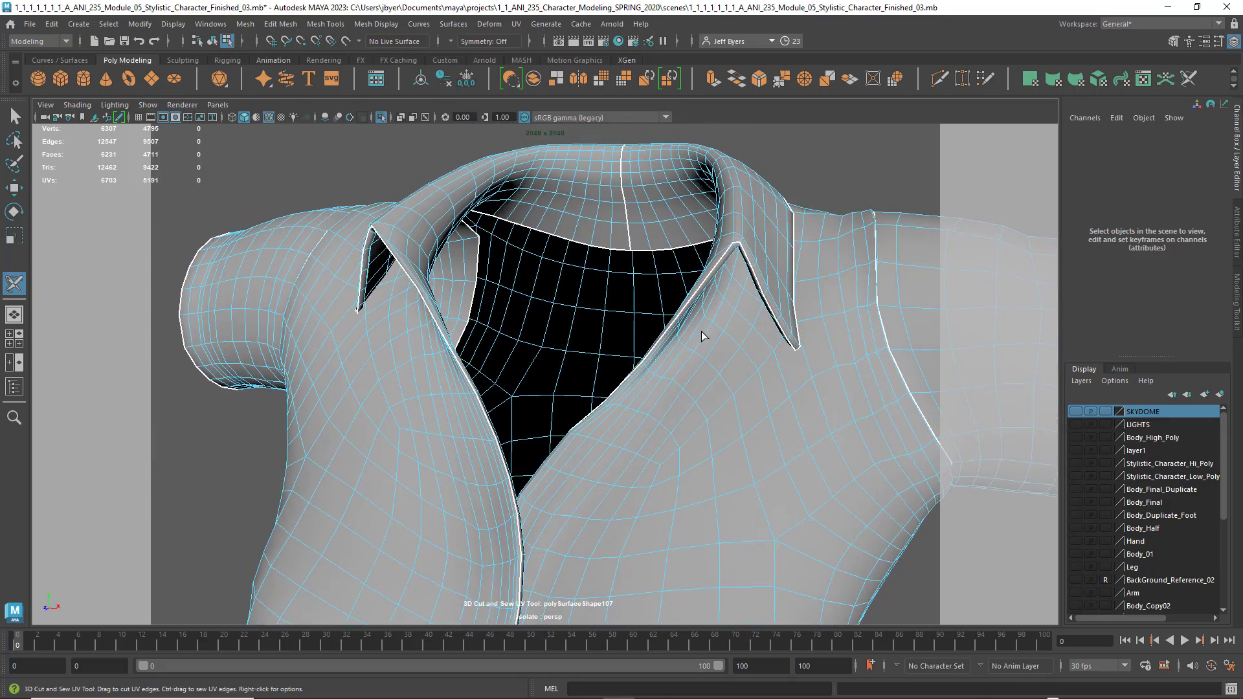
pyautogui.scroll(-3, 741, 397)
pyautogui.keyDown('alt'); pyautogui.moveTo(741, 397); pyautogui.dragTo(622, 342); pyautogui.keyUp('alt')
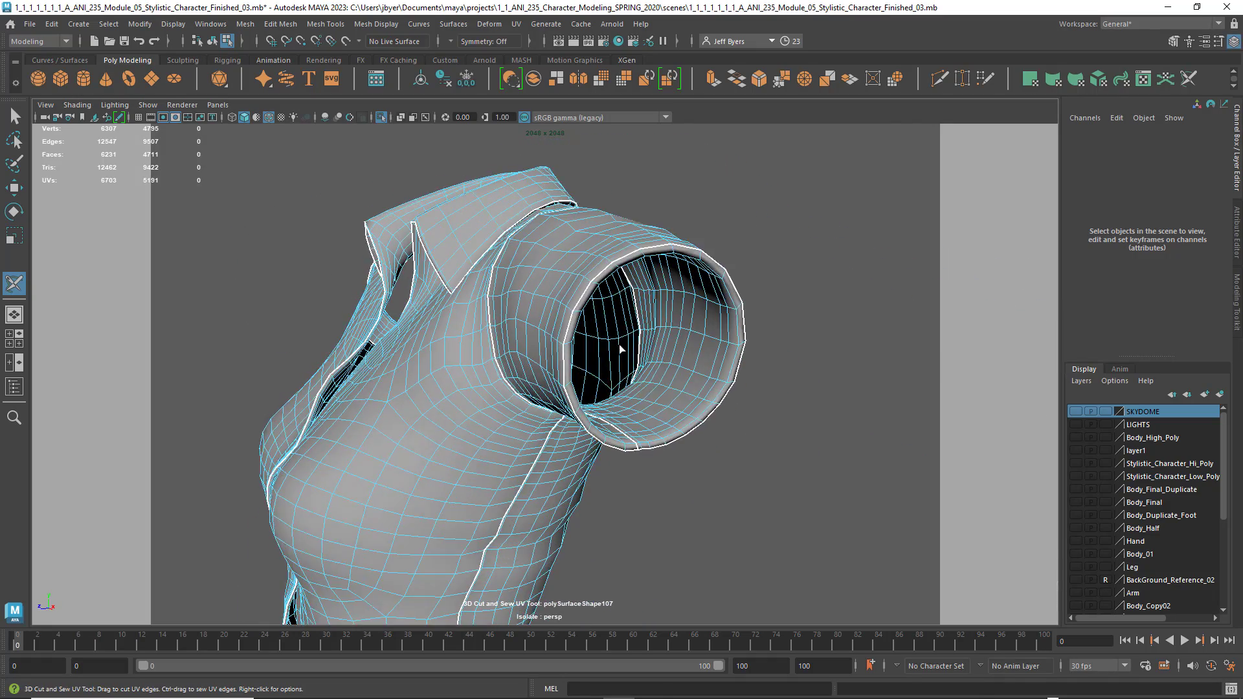
# Step: Cut the edge loop just inside the cuff rim on both the left and right sleeves
pyautogui.scroll(4, 623, 340)
pyautogui.keyDown('alt'); pyautogui.moveTo(709, 310); pyautogui.dragTo(673, 329, button='middle'); pyautogui.keyUp('alt')
pyautogui.keyDown('alt'); pyautogui.moveTo(673, 332); pyautogui.dragTo(591, 314); pyautogui.keyUp('alt')
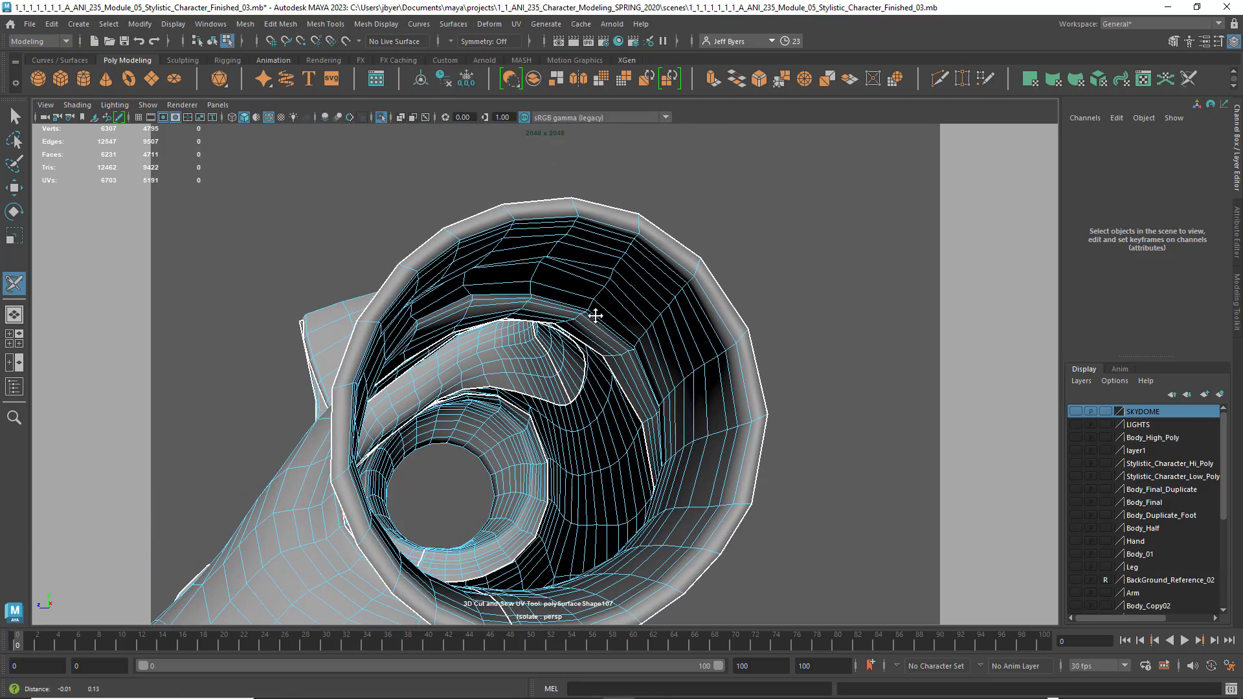
pyautogui.doubleClick(612, 228)
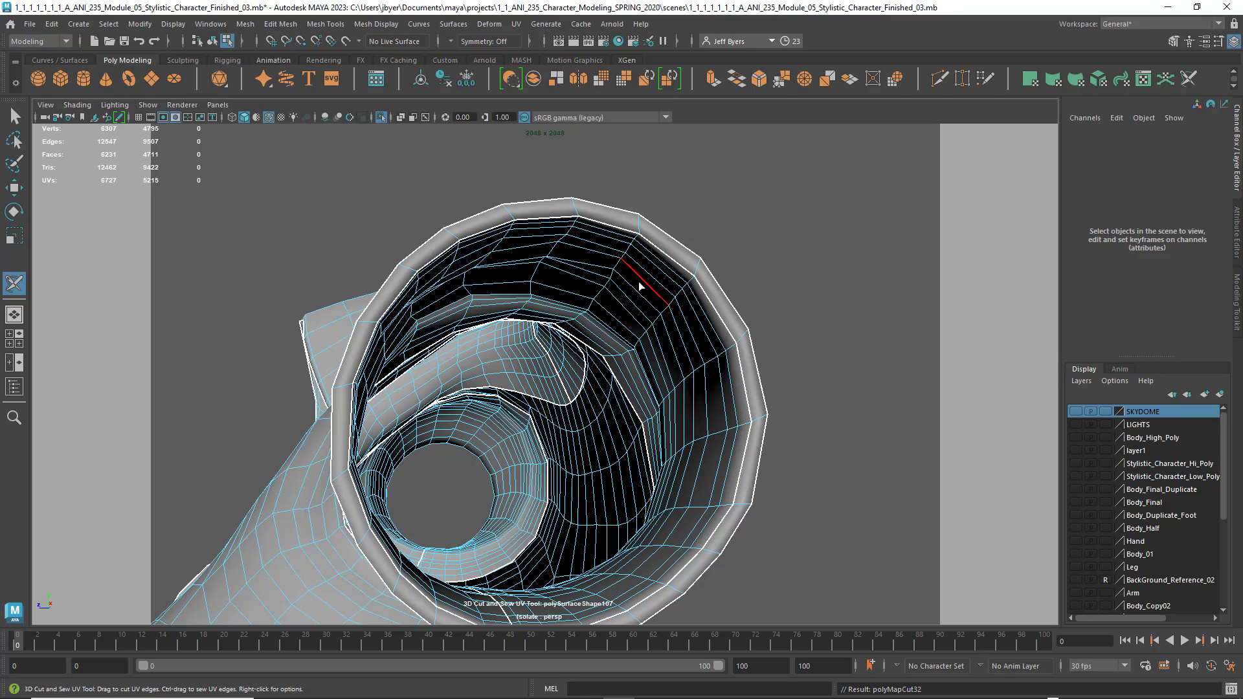
pyautogui.keyDown('alt'); pyautogui.moveTo(638, 289); pyautogui.dragTo(463, 259); pyautogui.keyUp('alt')
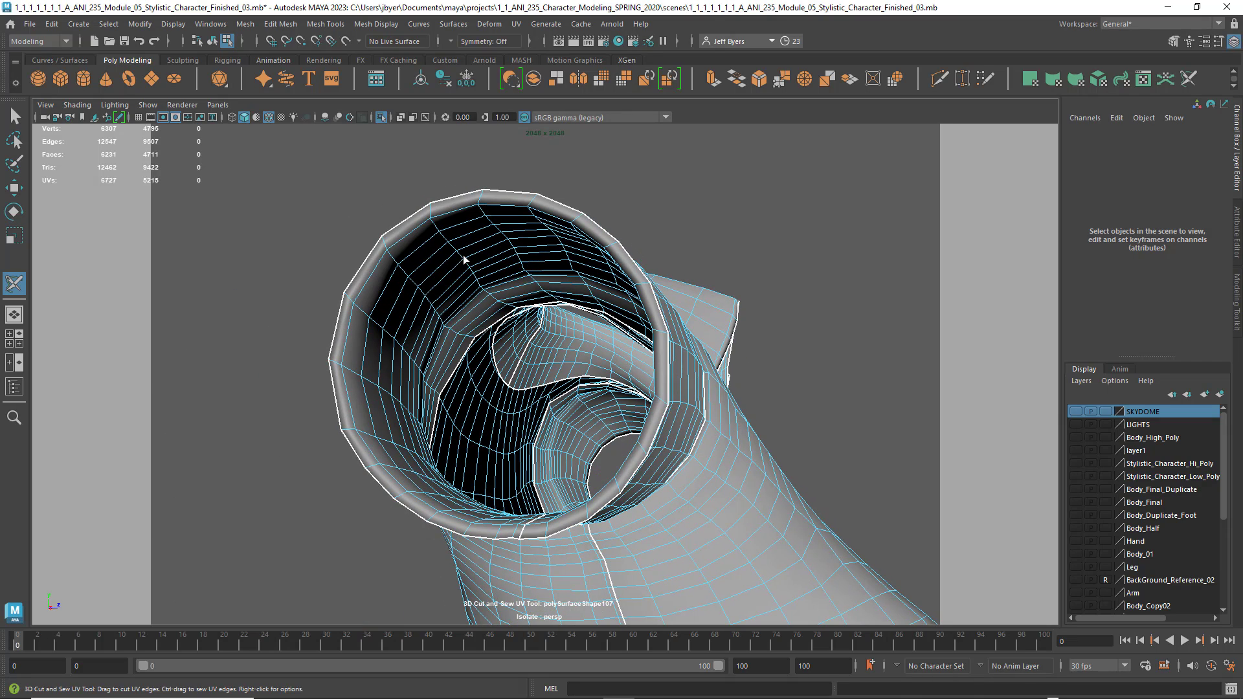
pyautogui.doubleClick(454, 212)
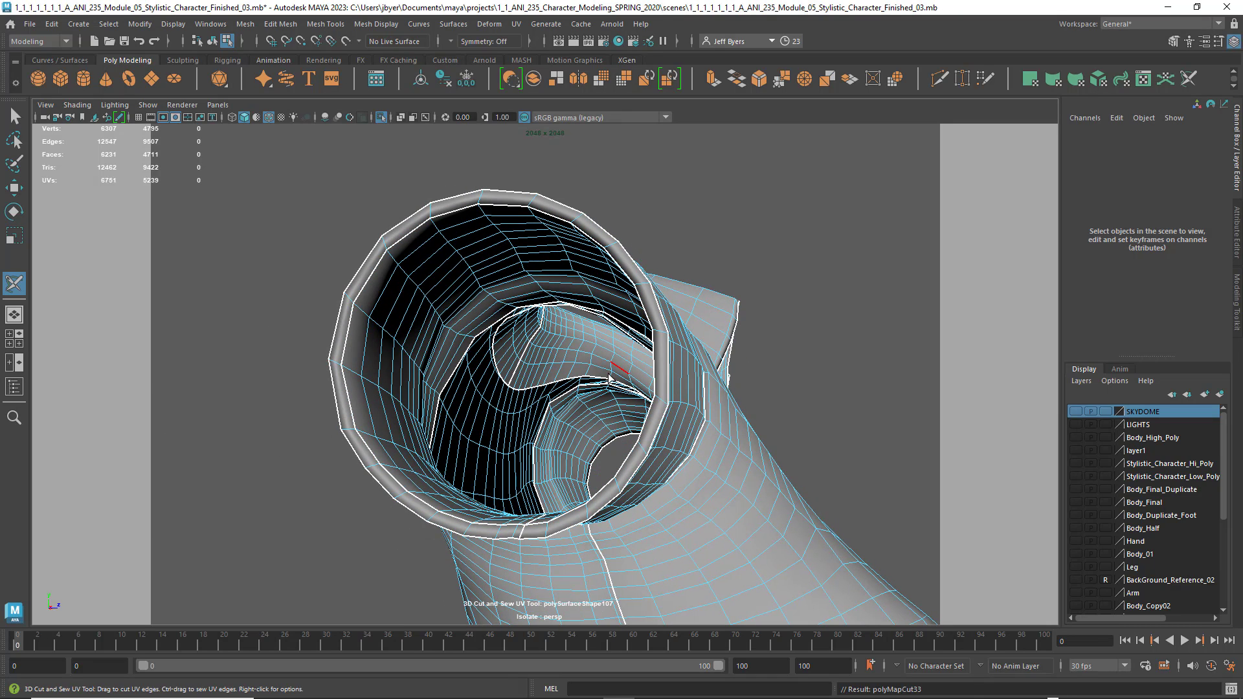
# Step: Cut the outer hem edge loop of the right front panel and the short edge at its front corner
pyautogui.keyDown('alt'); pyautogui.moveTo(644, 401); pyautogui.dragTo(564, 351); pyautogui.keyUp('alt')
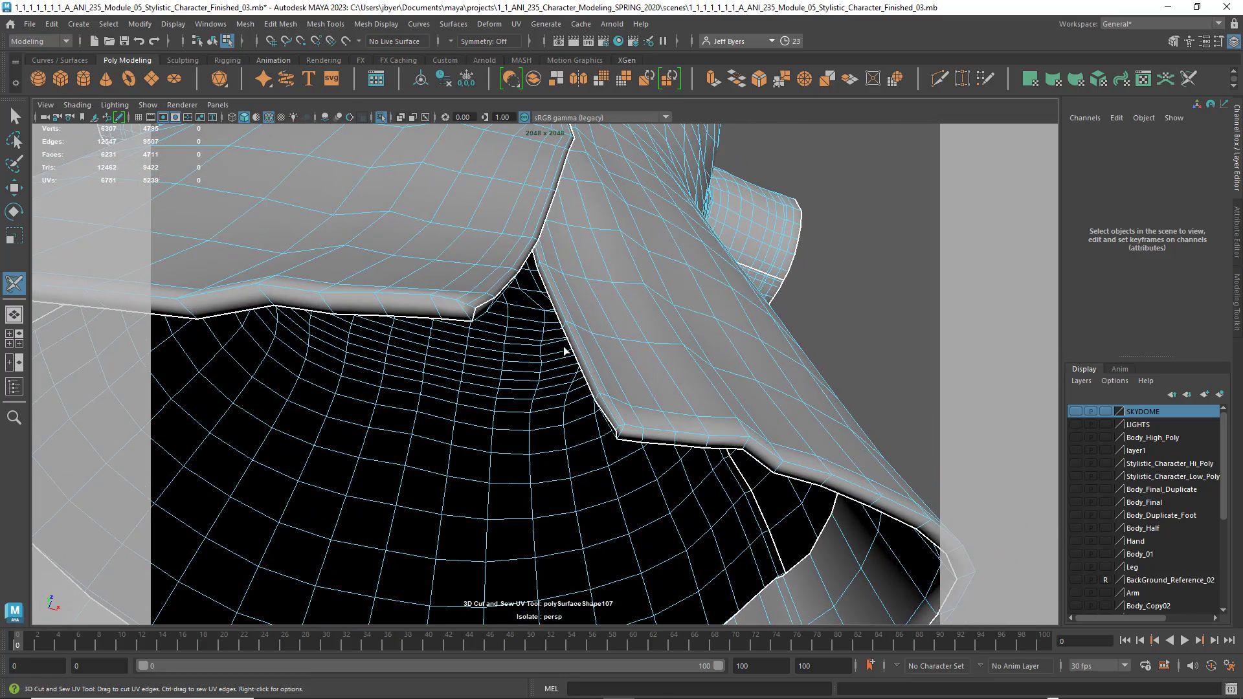
pyautogui.click(468, 310)
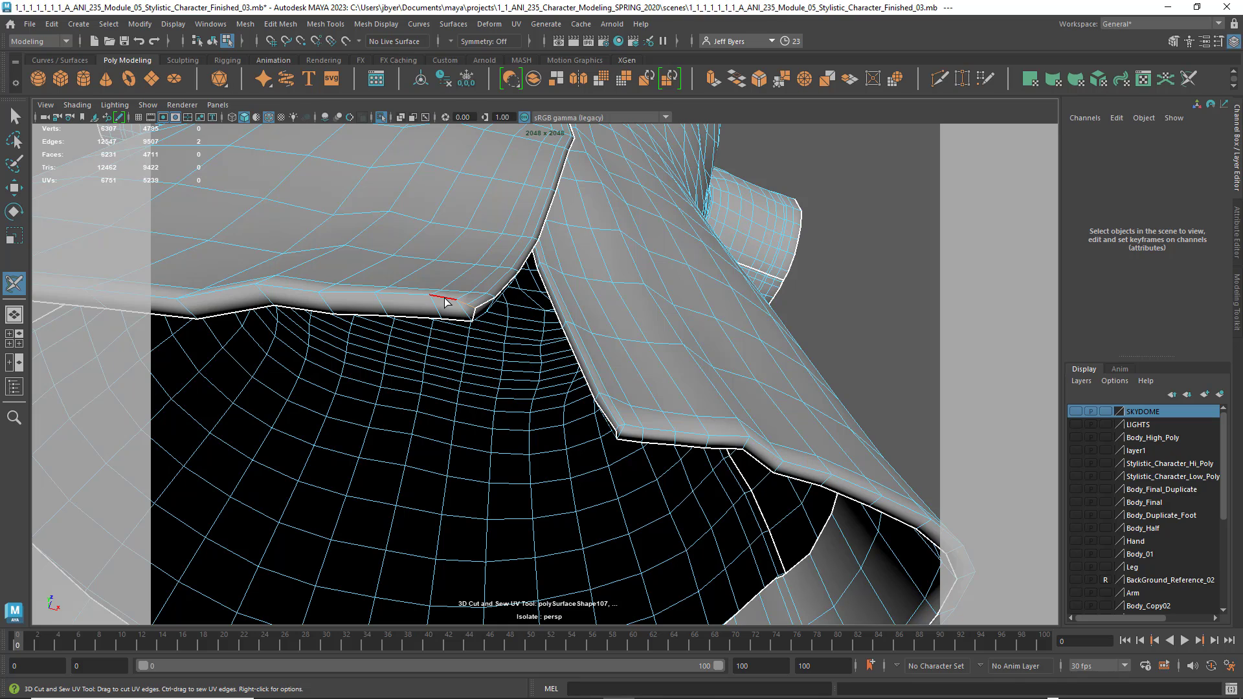
pyautogui.click(445, 302)
pyautogui.doubleClick(421, 297)
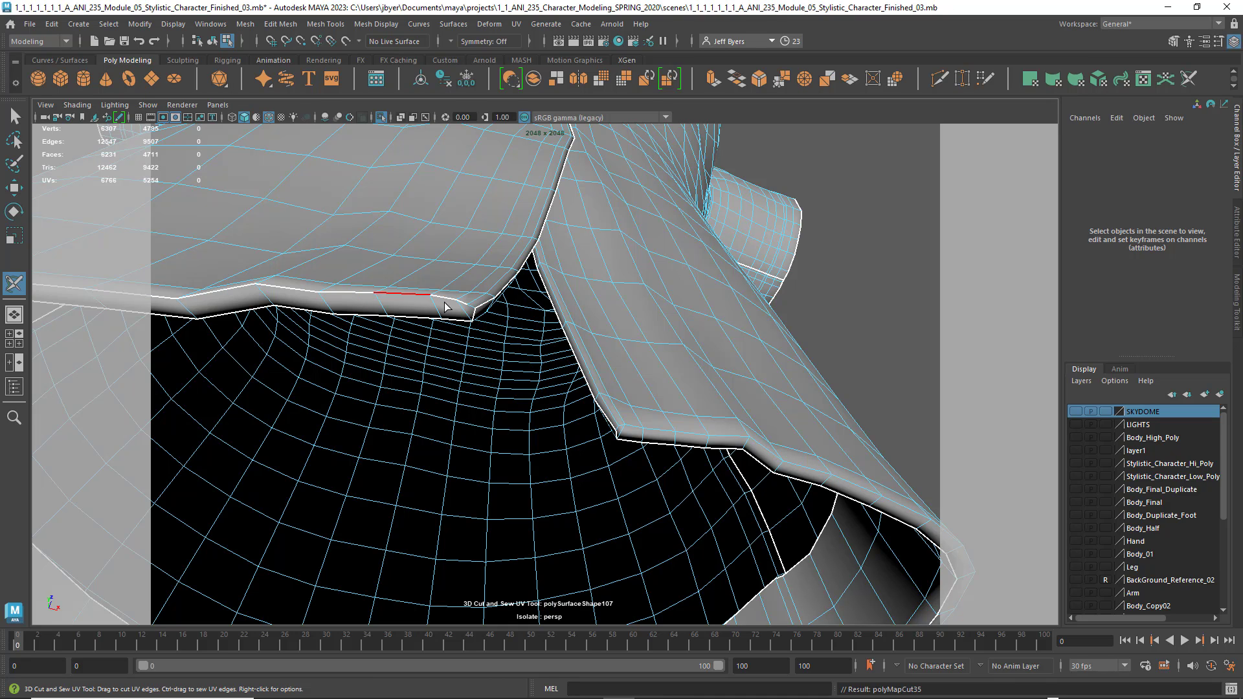
pyautogui.click(471, 309)
# Step: Cut across the hem edge at the side seam and along the outer hem edge loop of the shirt's back
pyautogui.keyDown('alt'); pyautogui.moveTo(288, 311); pyautogui.dragTo(441, 322); pyautogui.keyUp('alt')
pyautogui.keyDown('alt'); pyautogui.moveTo(649, 317); pyautogui.dragTo(705, 322); pyautogui.keyUp('alt')
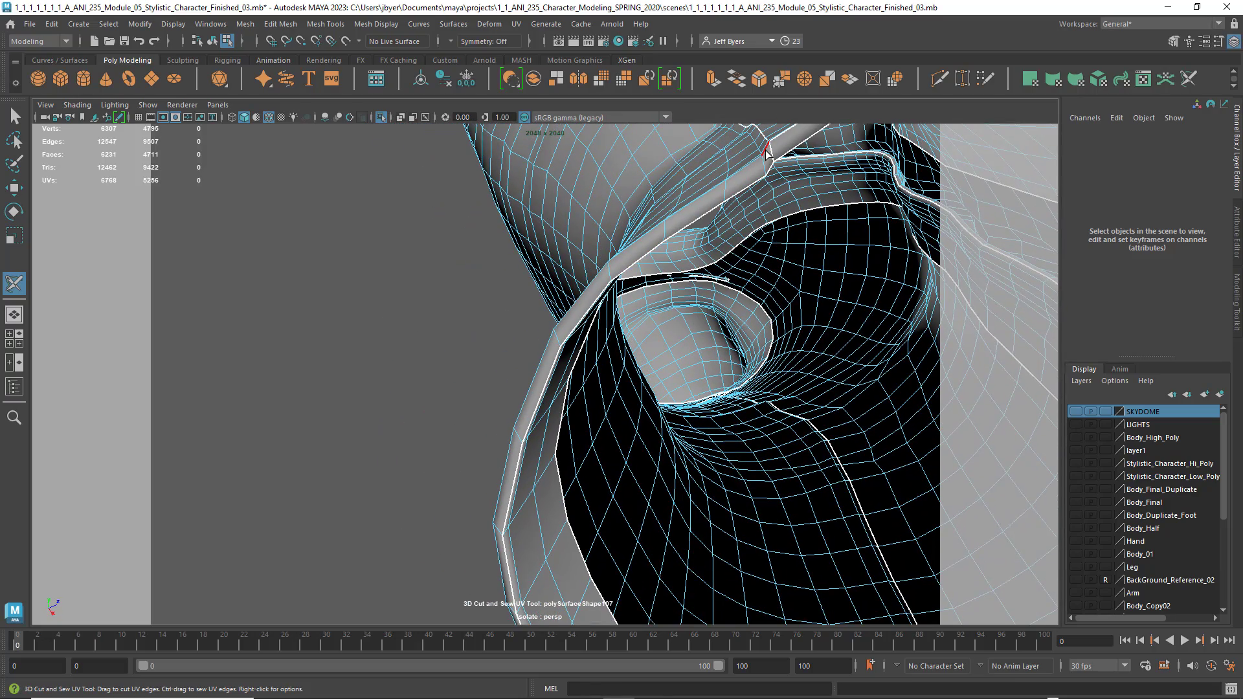
pyautogui.moveTo(766, 155); pyautogui.dragTo(751, 167)
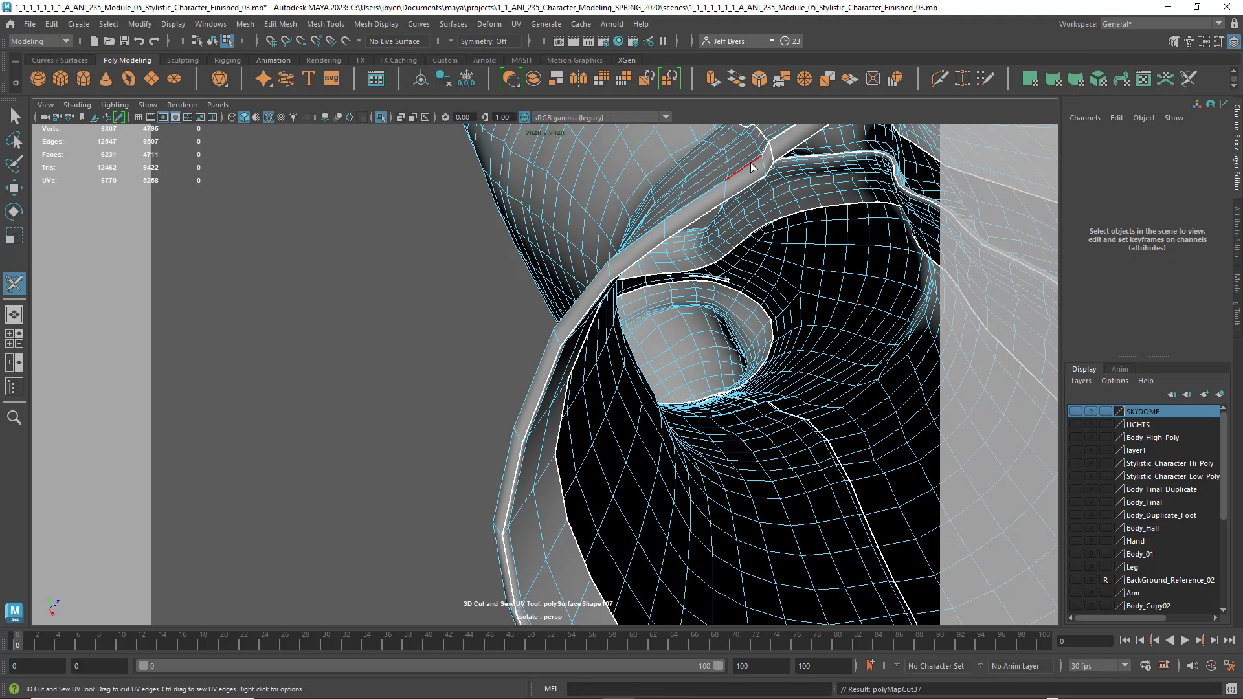
pyautogui.doubleClick(716, 189)
# Step: Cut the outer hem edge loop of the left front panel and the short edges at its front corner
pyautogui.keyDown('alt'); pyautogui.moveTo(675, 233); pyautogui.dragTo(658, 255); pyautogui.keyUp('alt')
pyautogui.keyDown('alt'); pyautogui.moveTo(658, 255); pyautogui.dragTo(660, 316, button='right'); pyautogui.keyUp('alt')
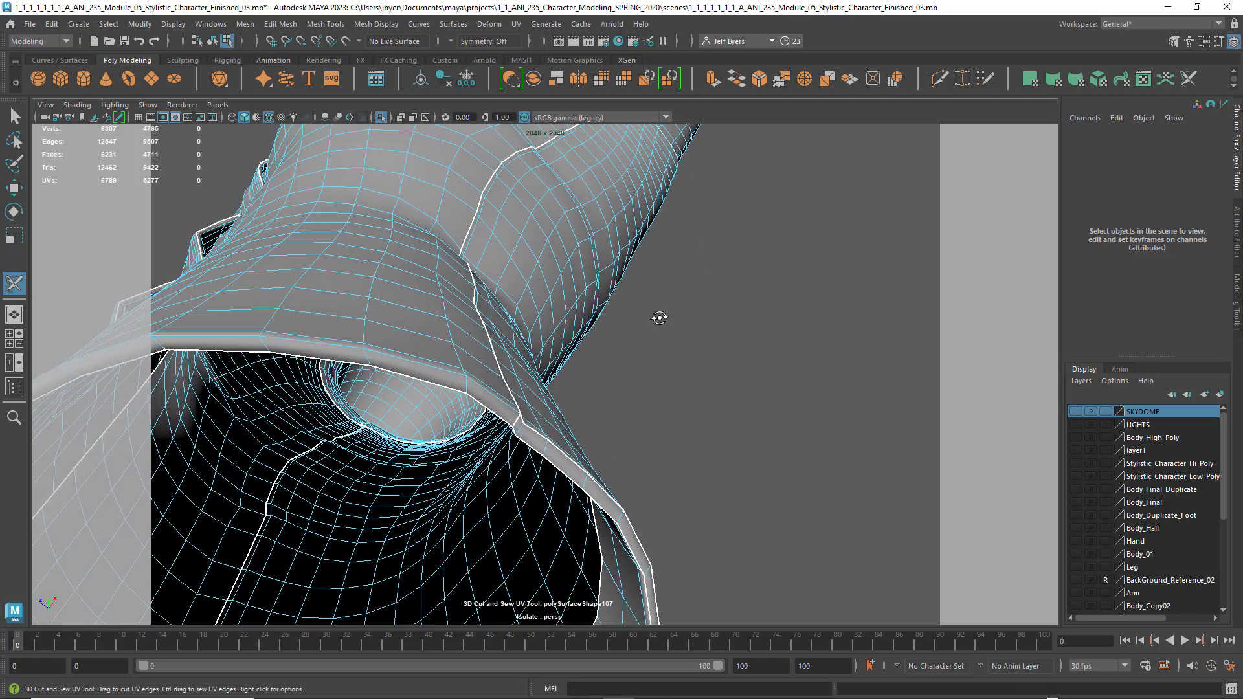
pyautogui.keyDown('alt'); pyautogui.moveTo(660, 316); pyautogui.dragTo(643, 348); pyautogui.keyUp('alt')
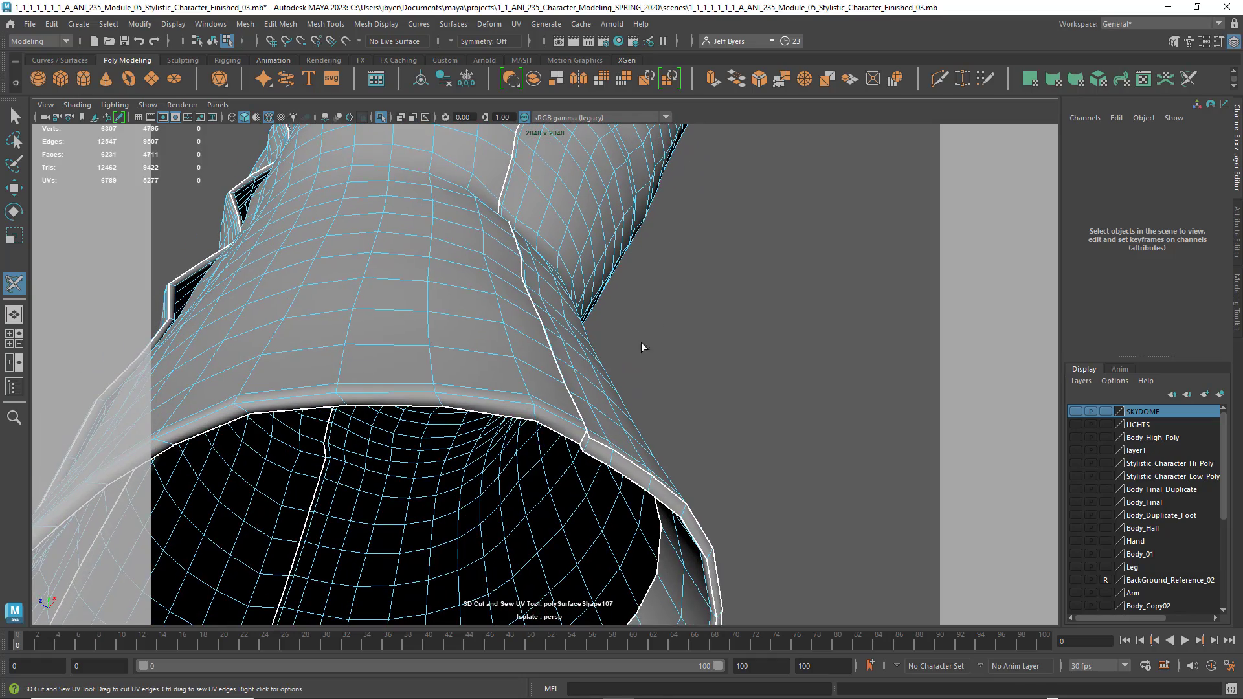
pyautogui.click(572, 425)
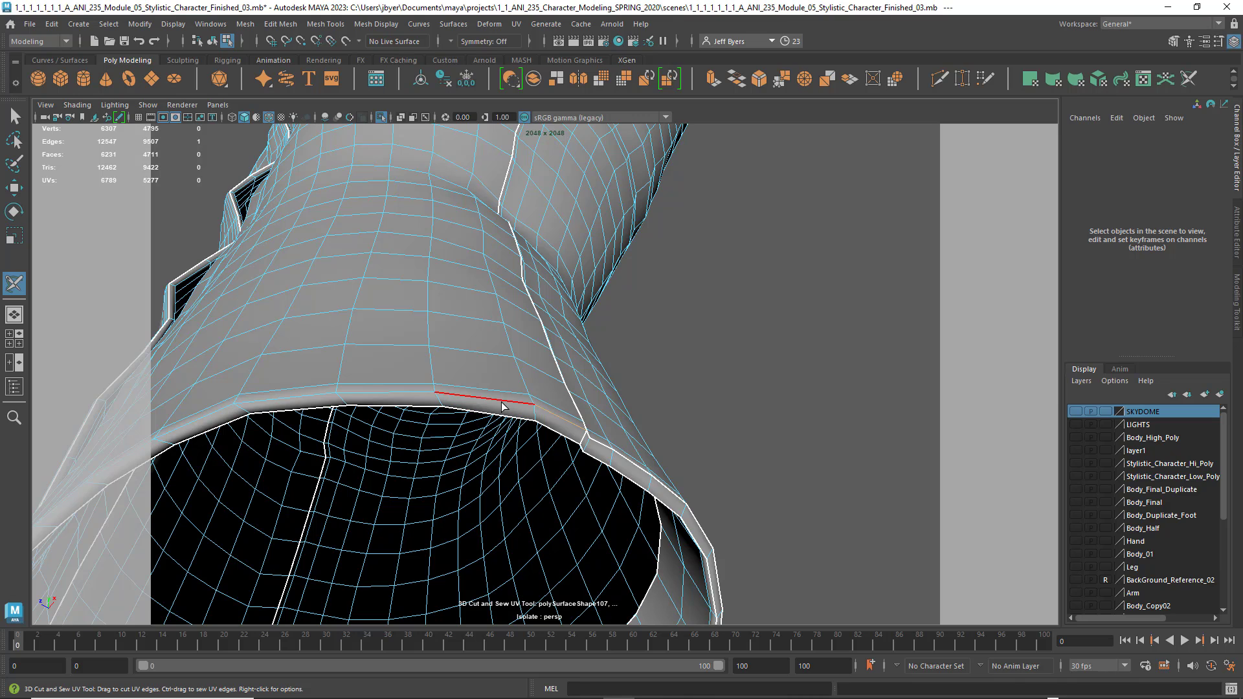
pyautogui.moveTo(500, 406)
pyautogui.mouseDown()
pyautogui.moveTo(343, 393)
pyautogui.moveTo(417, 347)
pyautogui.moveTo(484, 376)
pyautogui.moveTo(533, 356)
pyautogui.mouseUp()
pyautogui.keyDown('alt'); pyautogui.moveTo(533, 356); pyautogui.dragTo(605, 383, button='right'); pyautogui.keyUp('alt')
pyautogui.keyDown('alt'); pyautogui.moveTo(619, 382); pyautogui.dragTo(584, 332, button='middle'); pyautogui.keyUp('alt')
pyautogui.keyDown('alt'); pyautogui.moveTo(584, 331); pyautogui.dragTo(620, 337, button='right'); pyautogui.keyUp('alt')
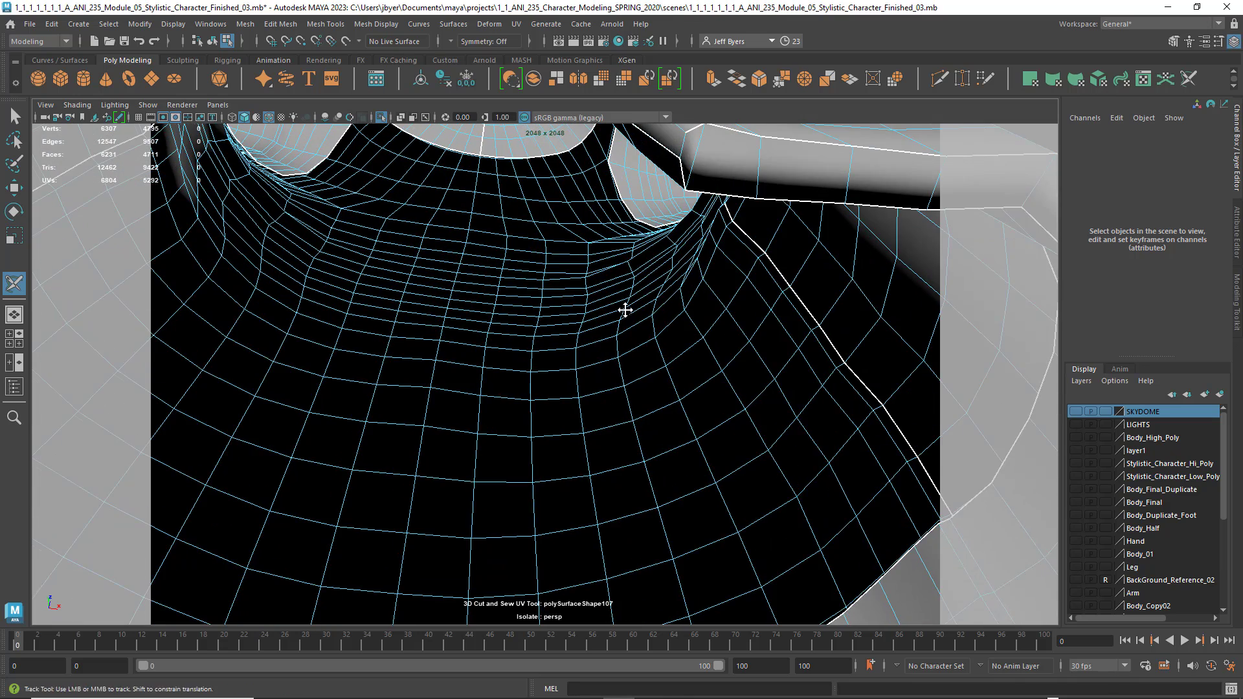
pyautogui.keyDown('alt'); pyautogui.moveTo(625, 310); pyautogui.dragTo(650, 355); pyautogui.keyUp('alt')
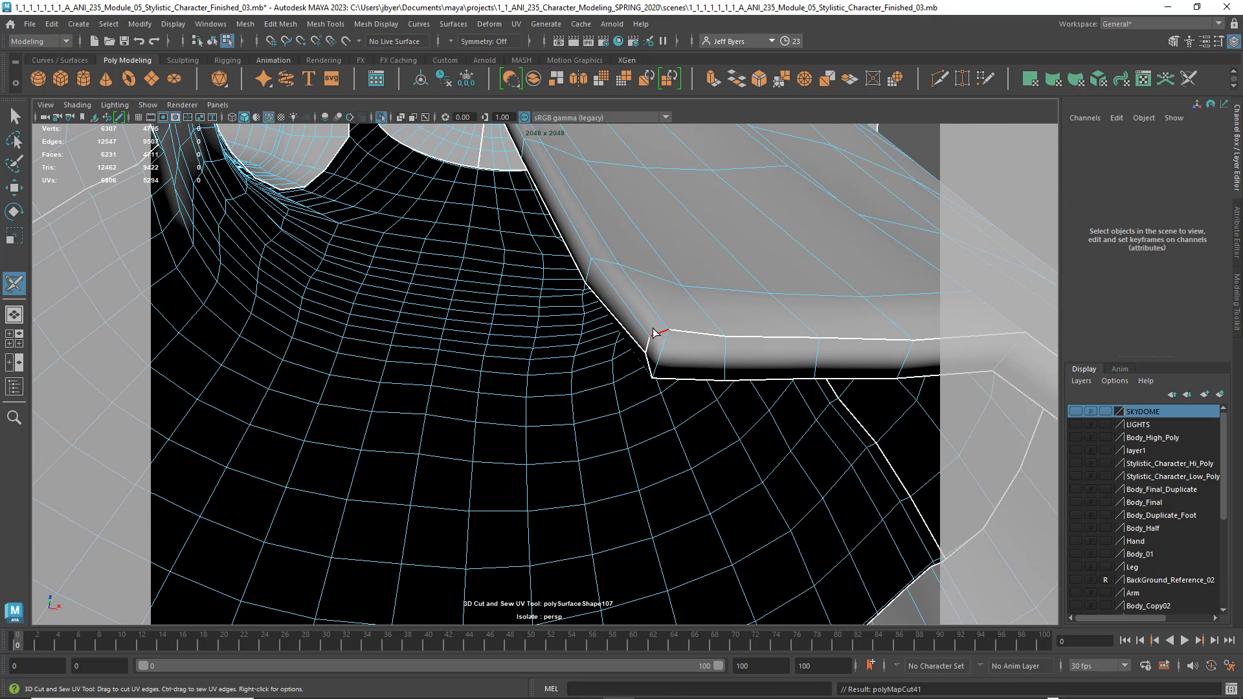
# Step: Examine the finished hem cuts, front opening and collar from several angles to look for remaining seams
pyautogui.scroll(-5, 677, 357)
pyautogui.scroll(4, 650, 360)
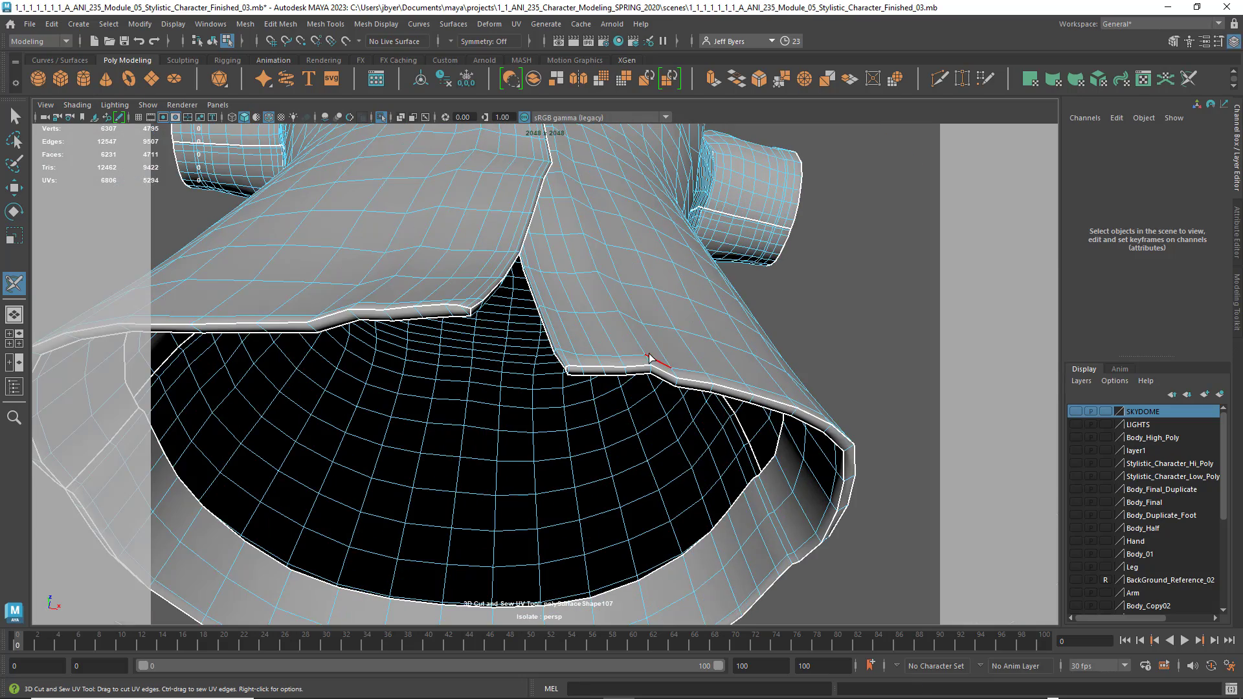
pyautogui.keyDown('alt'); pyautogui.moveTo(609, 345); pyautogui.dragTo(683, 444); pyautogui.keyUp('alt')
pyautogui.keyDown('alt'); pyautogui.moveTo(566, 358); pyautogui.dragTo(579, 385); pyautogui.keyUp('alt')
pyautogui.keyDown('alt'); pyautogui.moveTo(596, 282); pyautogui.dragTo(608, 415, button='middle'); pyautogui.keyUp('alt')
pyautogui.keyDown('alt'); pyautogui.moveTo(599, 375); pyautogui.dragTo(525, 361); pyautogui.keyUp('alt')
pyautogui.scroll(3, 557, 400)
pyautogui.keyDown('alt'); pyautogui.moveTo(498, 272); pyautogui.dragTo(456, 400, button='middle'); pyautogui.keyUp('alt')
pyautogui.keyDown('alt'); pyautogui.moveTo(456, 401); pyautogui.dragTo(486, 437); pyautogui.keyUp('alt')
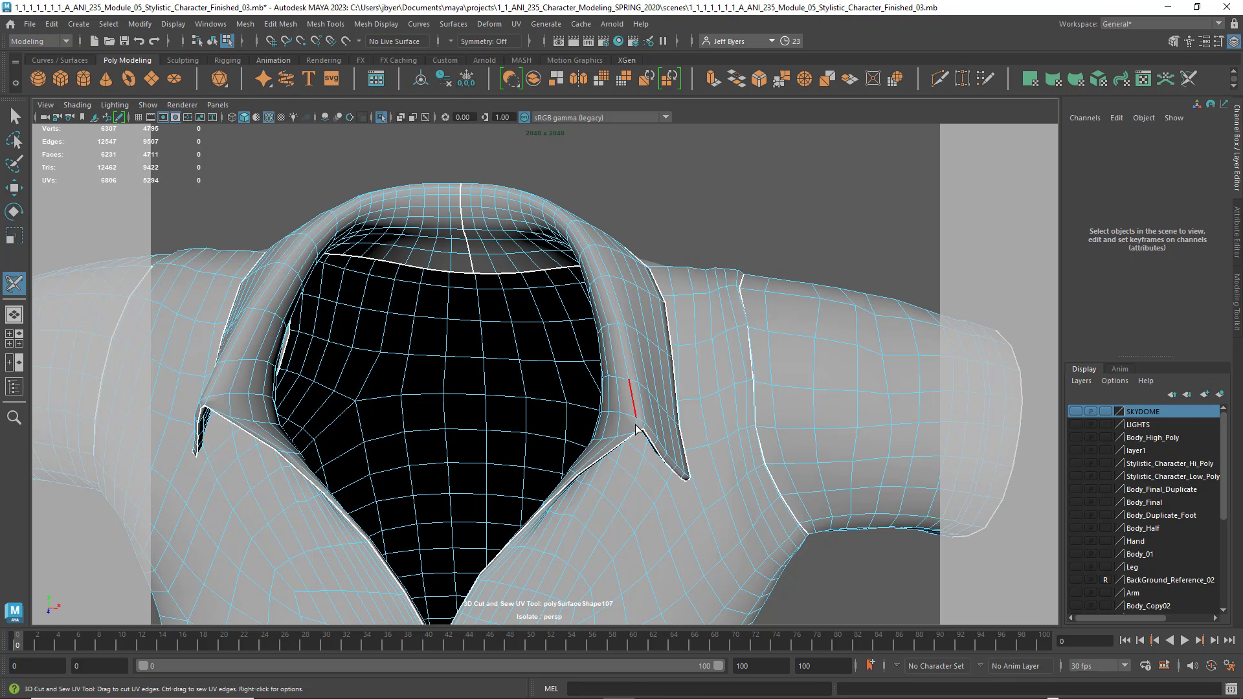
pyautogui.keyDown('alt'); pyautogui.moveTo(636, 336); pyautogui.dragTo(767, 327); pyautogui.keyUp('alt')
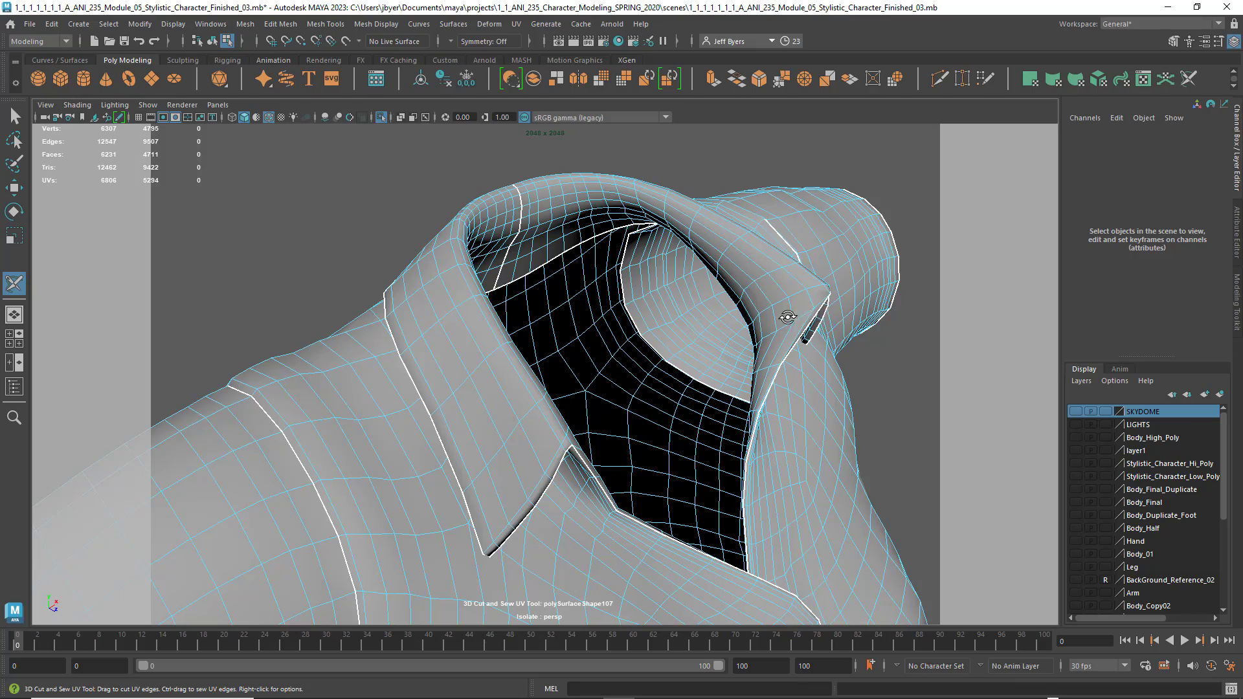
# Step: Check the cut seams around the collar, sleeves, back, sides and front of the shirt from all around
pyautogui.keyDown('alt'); pyautogui.moveTo(788, 317); pyautogui.dragTo(749, 347); pyautogui.keyUp('alt')
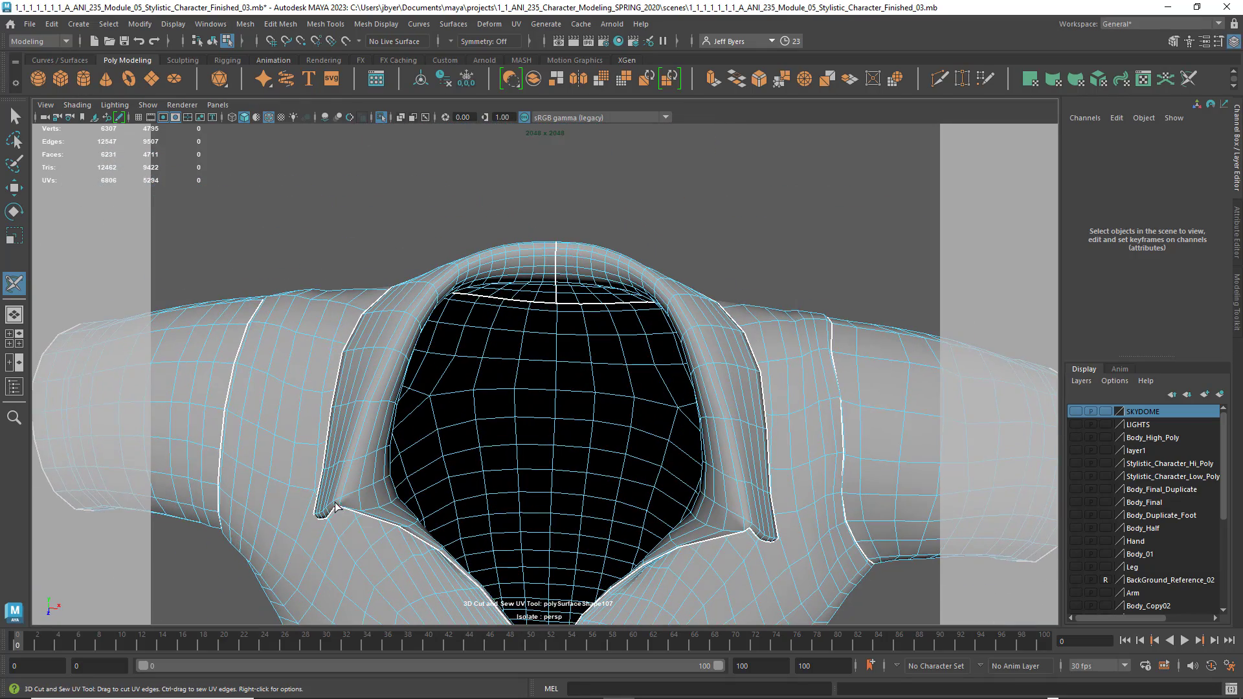
pyautogui.keyDown('alt'); pyautogui.moveTo(764, 289); pyautogui.dragTo(674, 424); pyautogui.keyUp('alt')
pyautogui.scroll(-4, 529, 314)
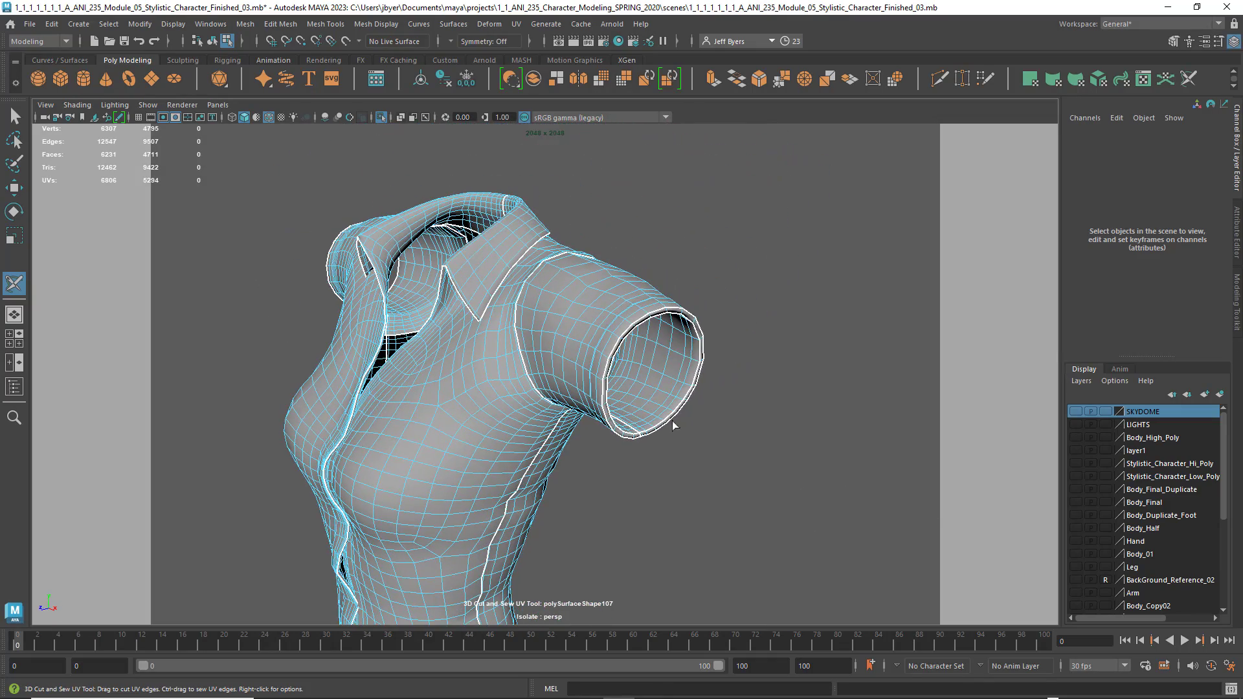
pyautogui.keyDown('alt'); pyautogui.moveTo(659, 317); pyautogui.dragTo(444, 380); pyautogui.keyUp('alt')
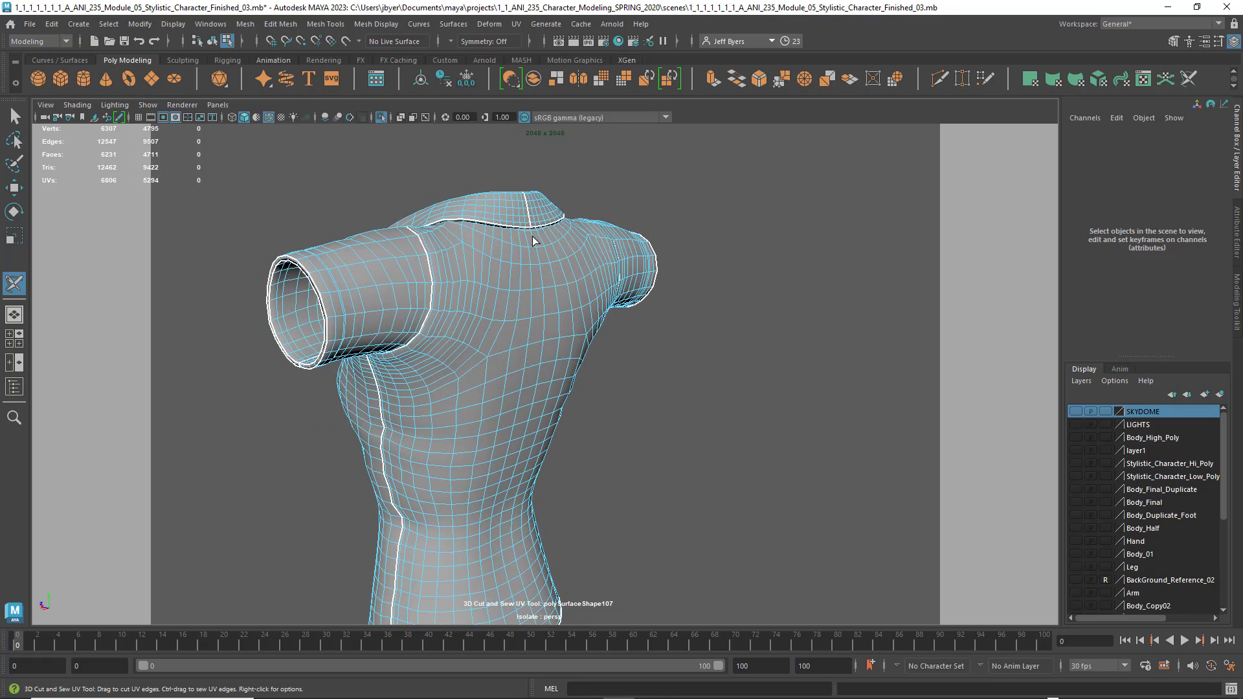
pyautogui.keyDown('alt'); pyautogui.moveTo(532, 241); pyautogui.dragTo(570, 369); pyautogui.keyUp('alt')
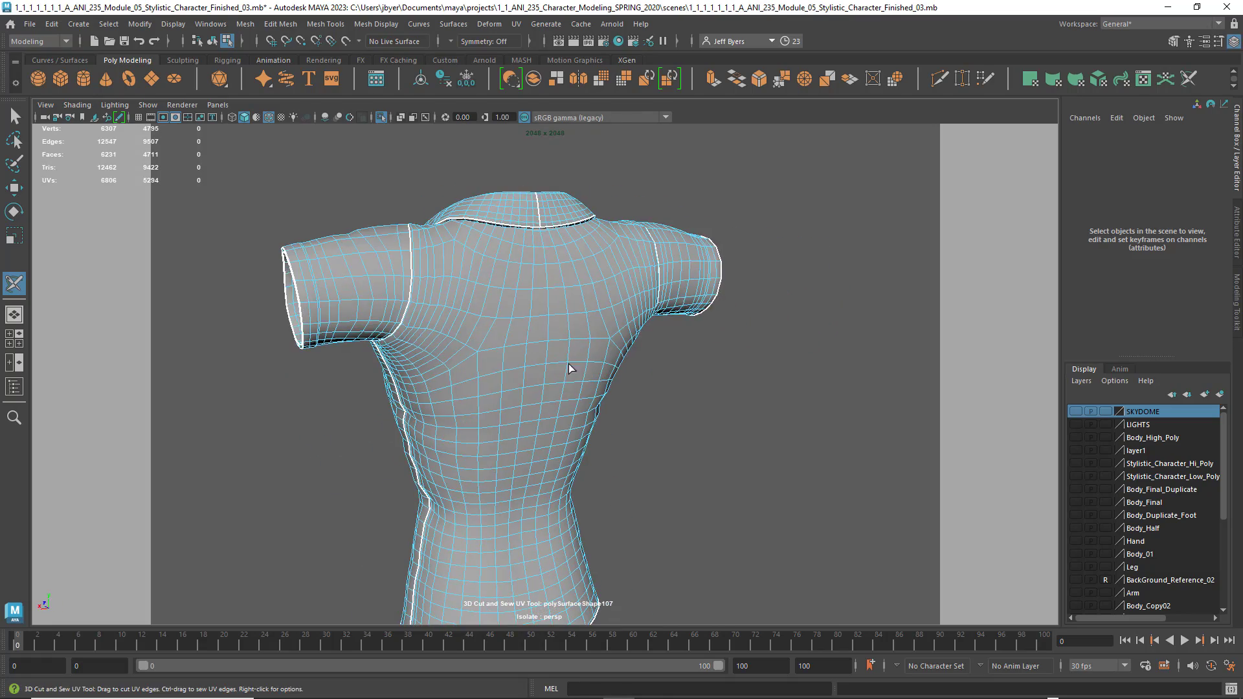
pyautogui.keyDown('alt'); pyautogui.moveTo(525, 225); pyautogui.dragTo(732, 378); pyautogui.keyUp('alt')
pyautogui.scroll(-3, 732, 381)
pyautogui.keyDown('alt'); pyautogui.moveTo(700, 421); pyautogui.dragTo(706, 406); pyautogui.keyUp('alt')
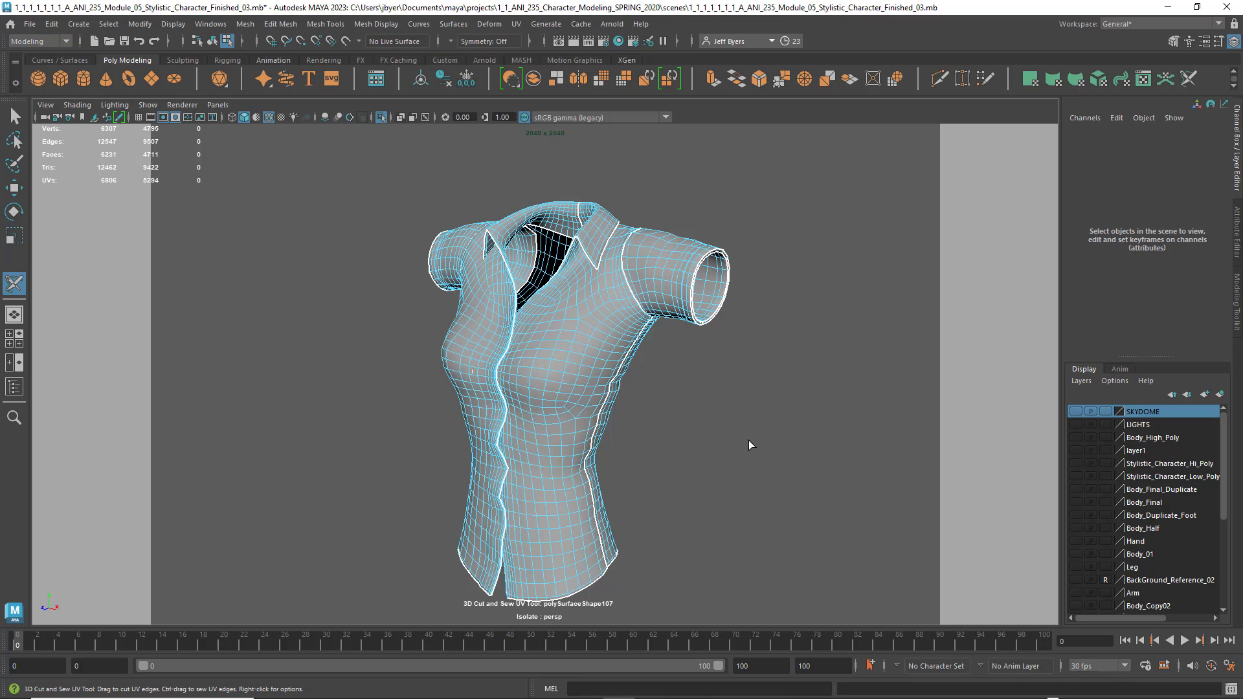
# Step: Leave the UV cutting tool, select the whole shirt in object mode and look through its construction history inputs
pyautogui.press('q')
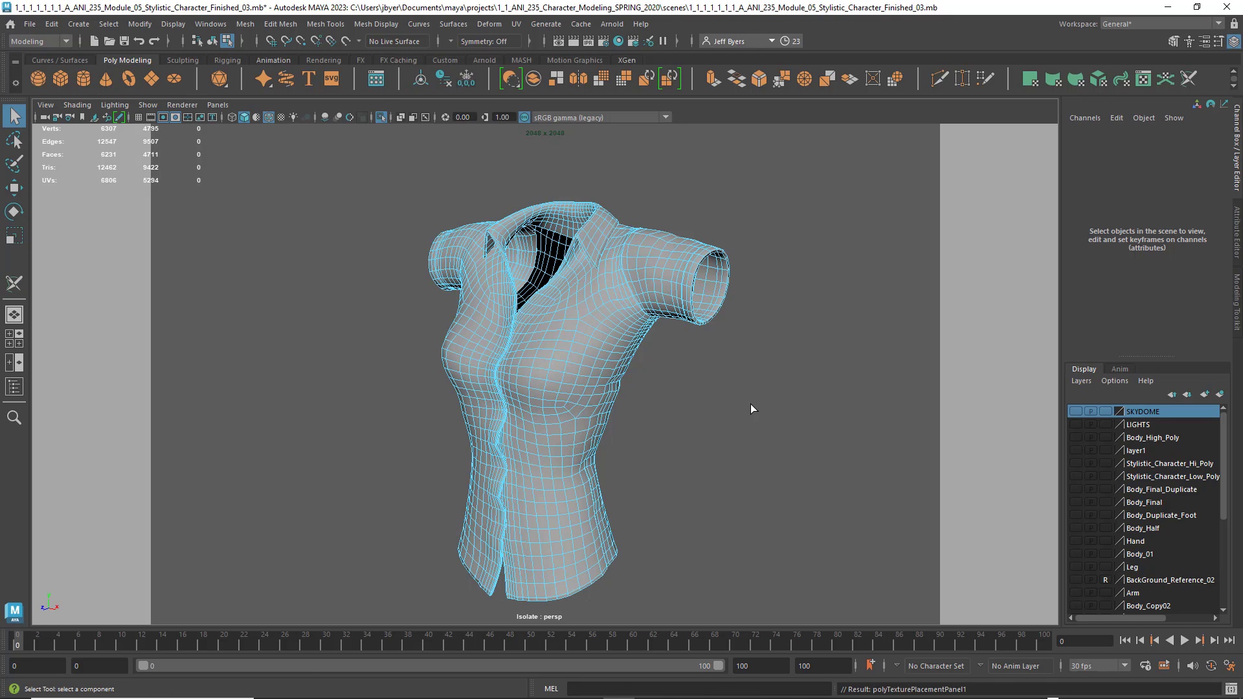
pyautogui.moveTo(529, 329); pyautogui.dragTo(508, 409, button='right')
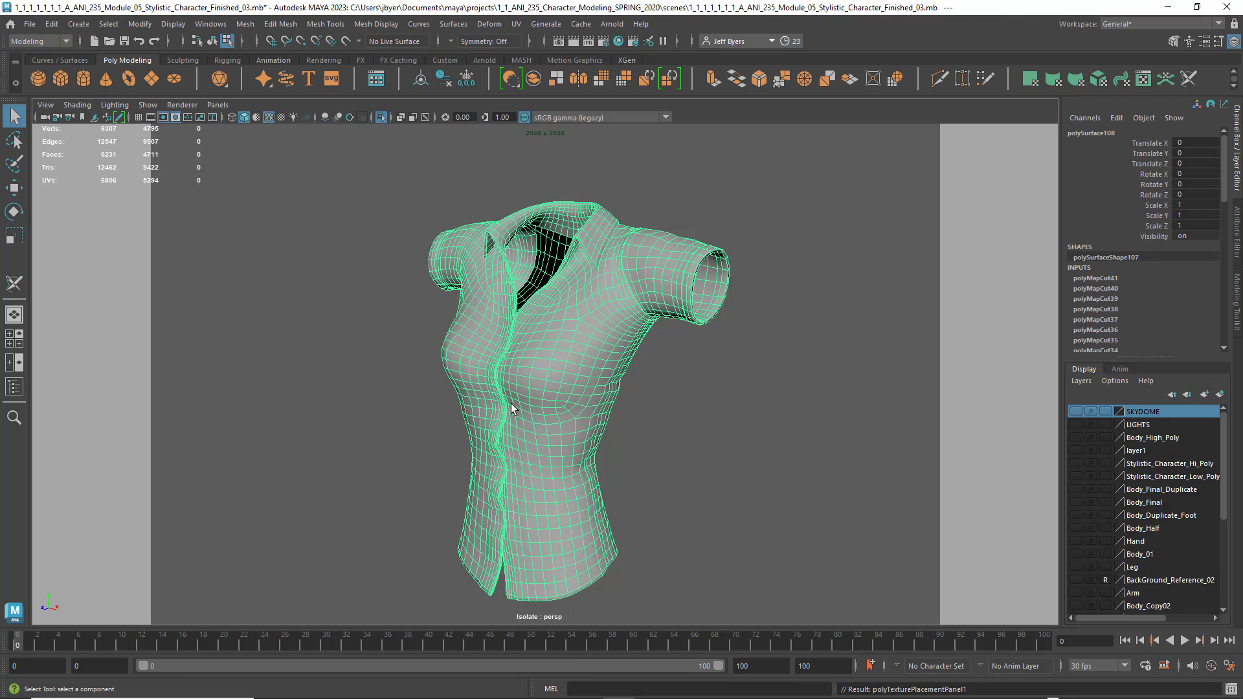
pyautogui.scroll(-10, 1109, 294)
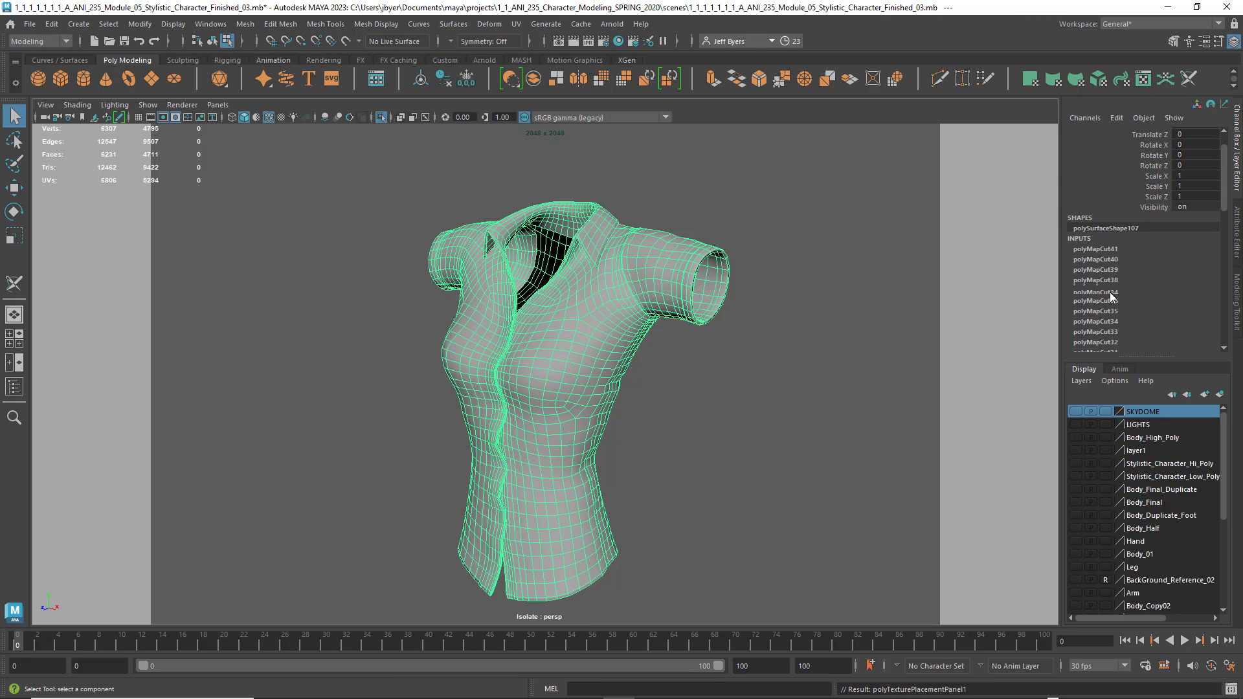
pyautogui.scroll(10, 1108, 294)
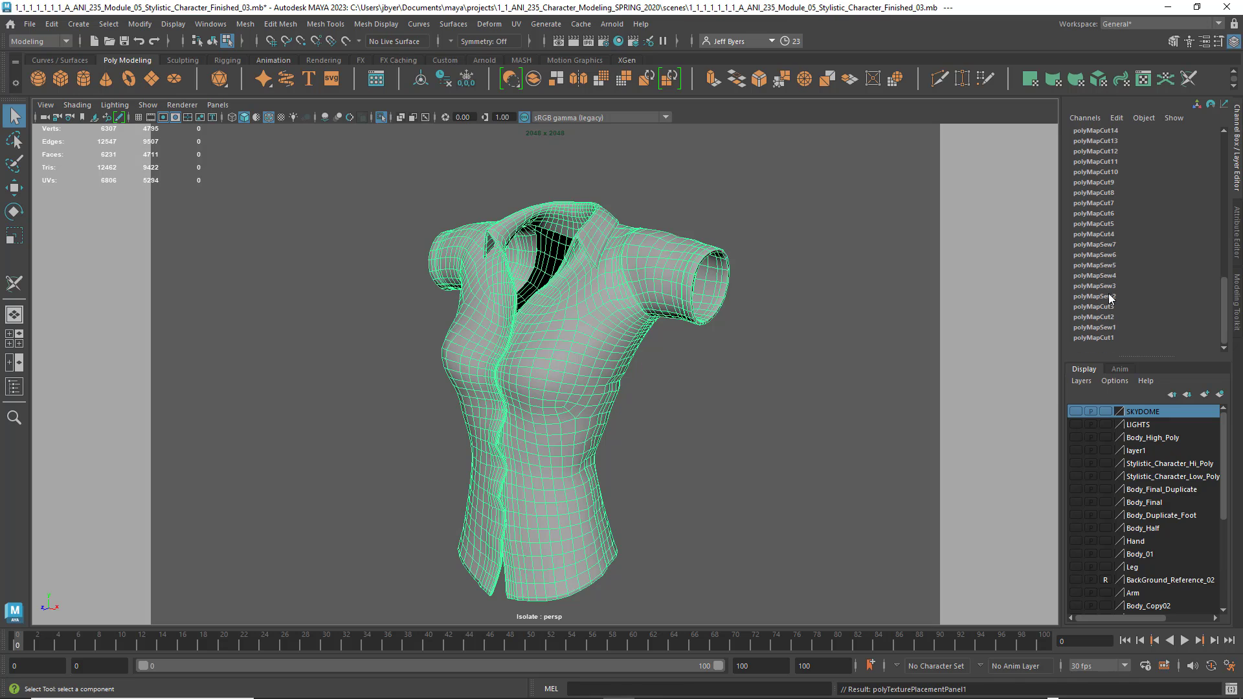